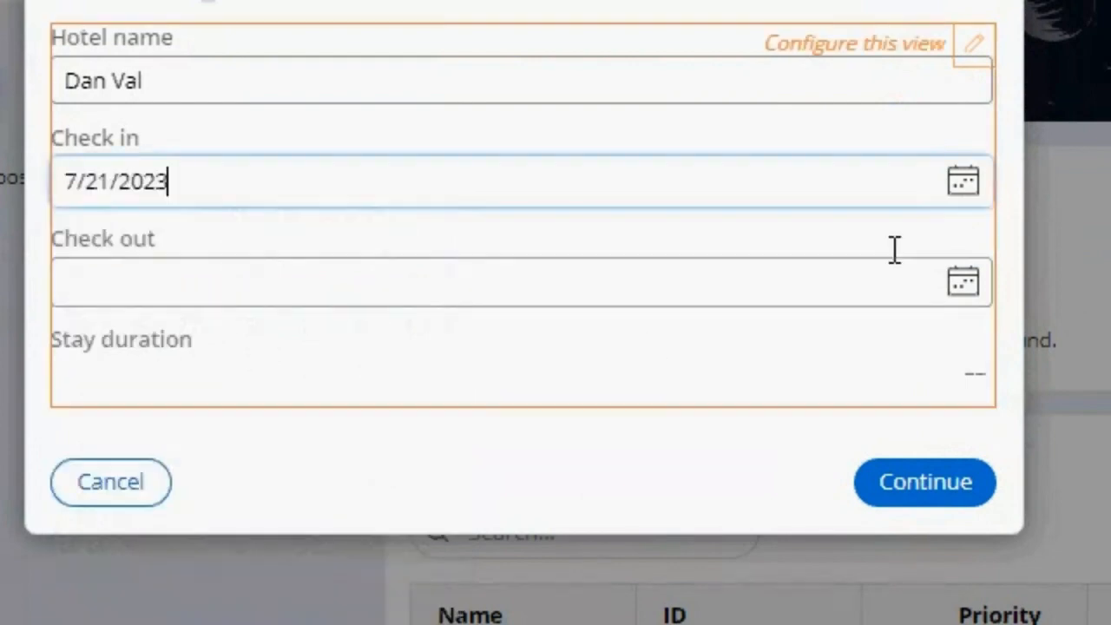
Step: Set the reservation's check-out date to 7/28/2023 and proceed to room selection
click(965, 284)
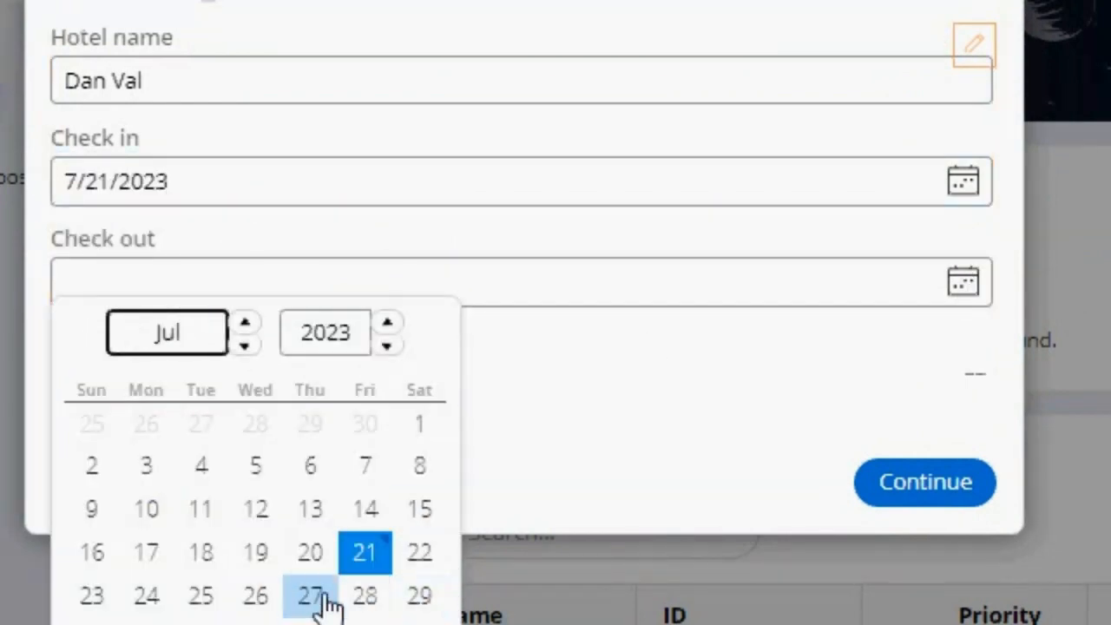
click(364, 596)
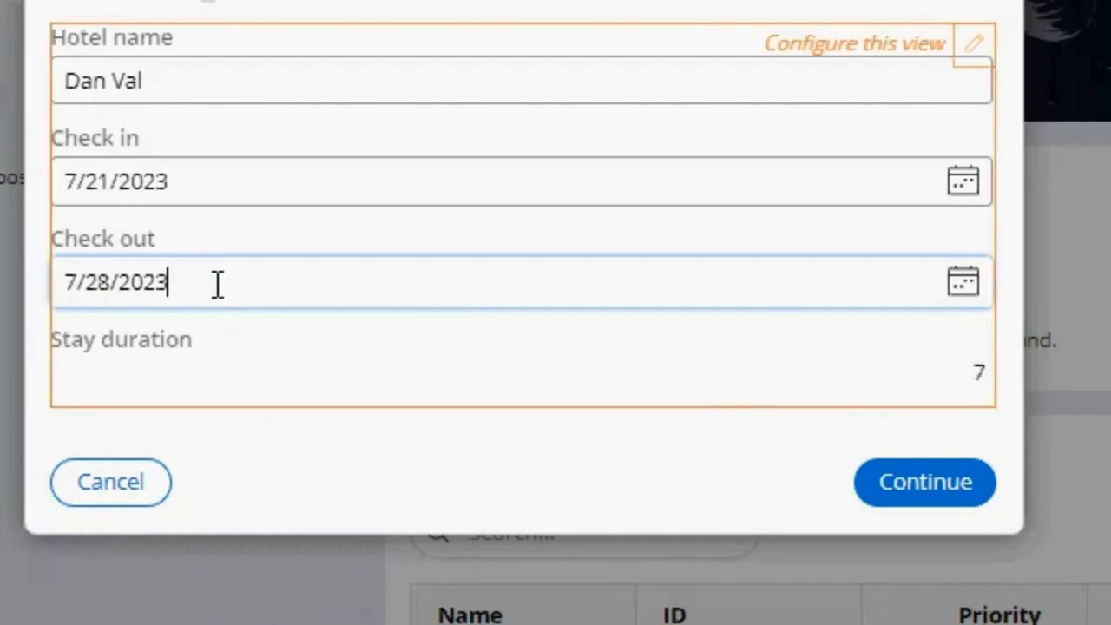
drag(218, 285, 64, 287)
drag(176, 192, 65, 186)
click(887, 473)
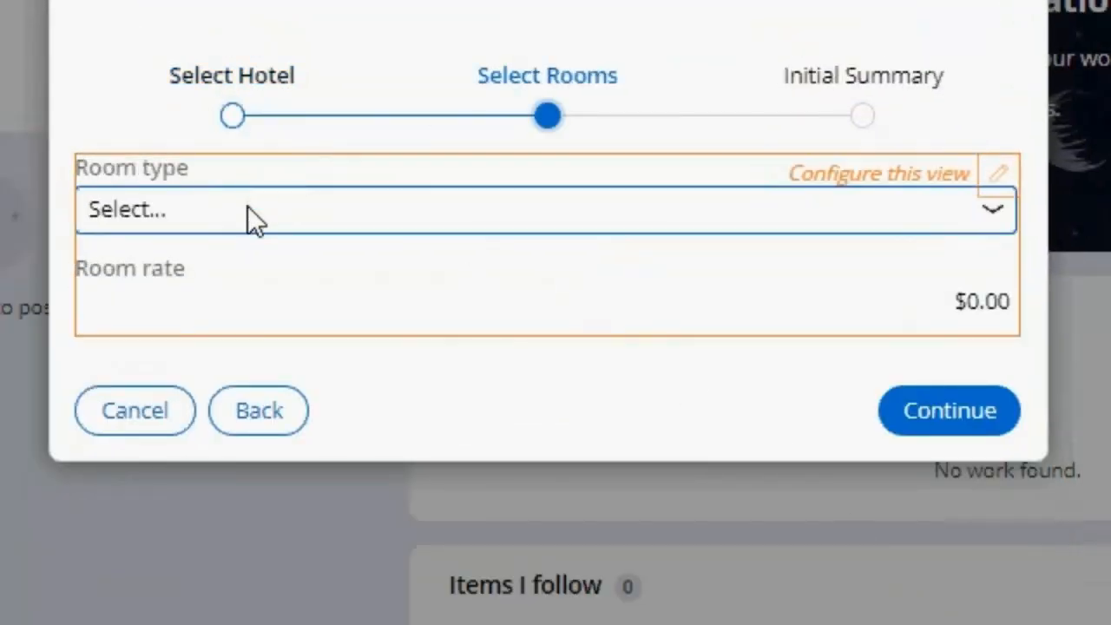
Step: Choose the Single, Double and King room types in turn to compare their room rates
click(247, 214)
click(228, 286)
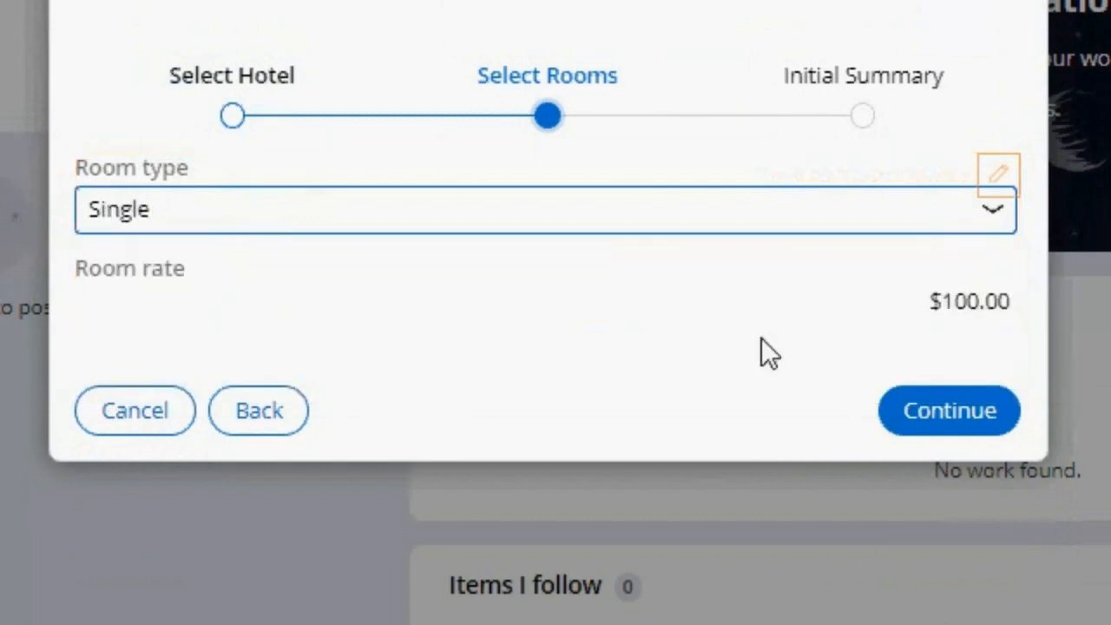
drag(938, 301, 1015, 301)
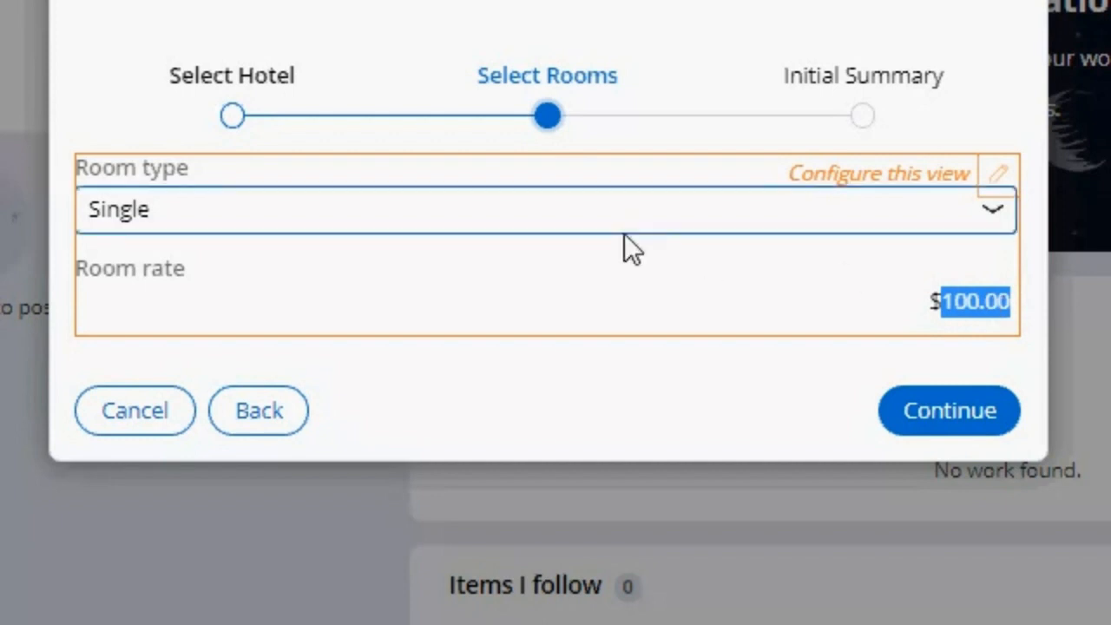
click(602, 218)
click(425, 287)
click(889, 217)
click(220, 327)
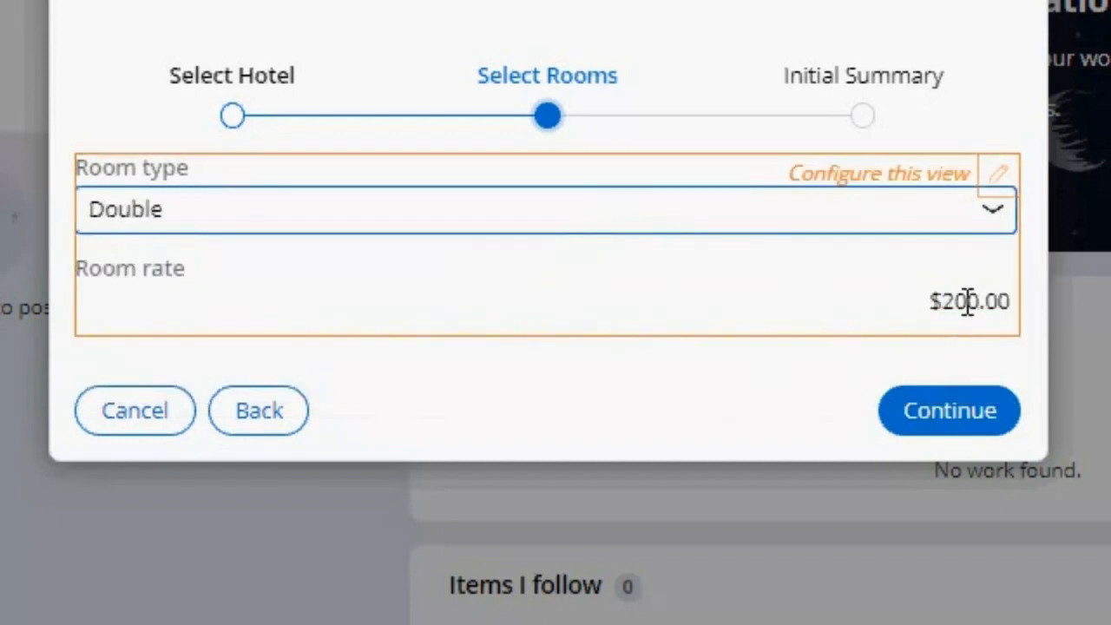
click(386, 222)
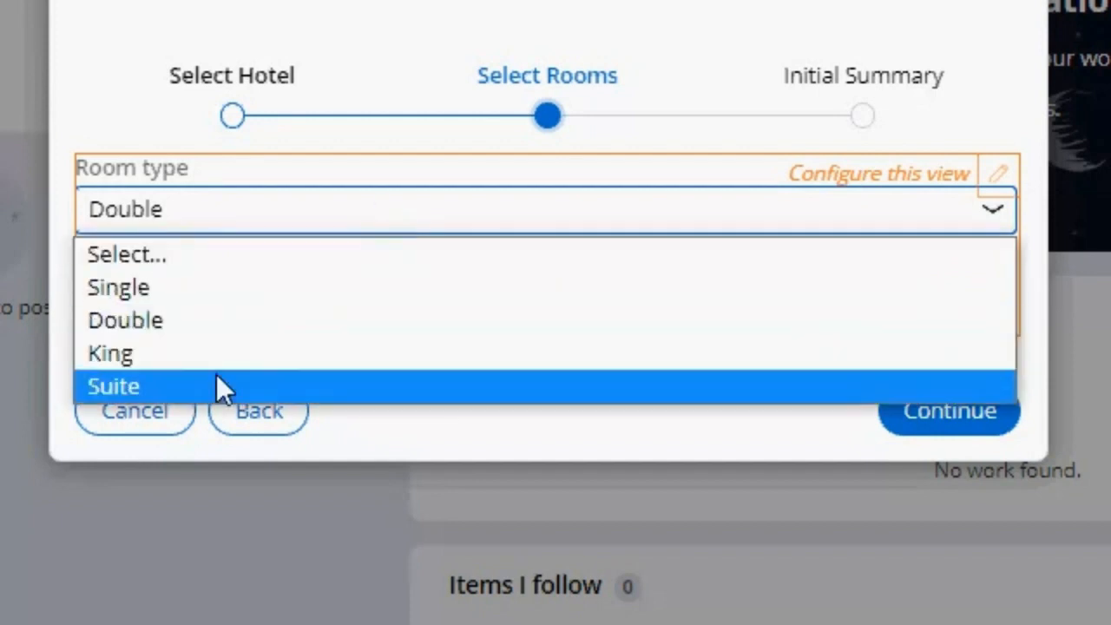
click(225, 343)
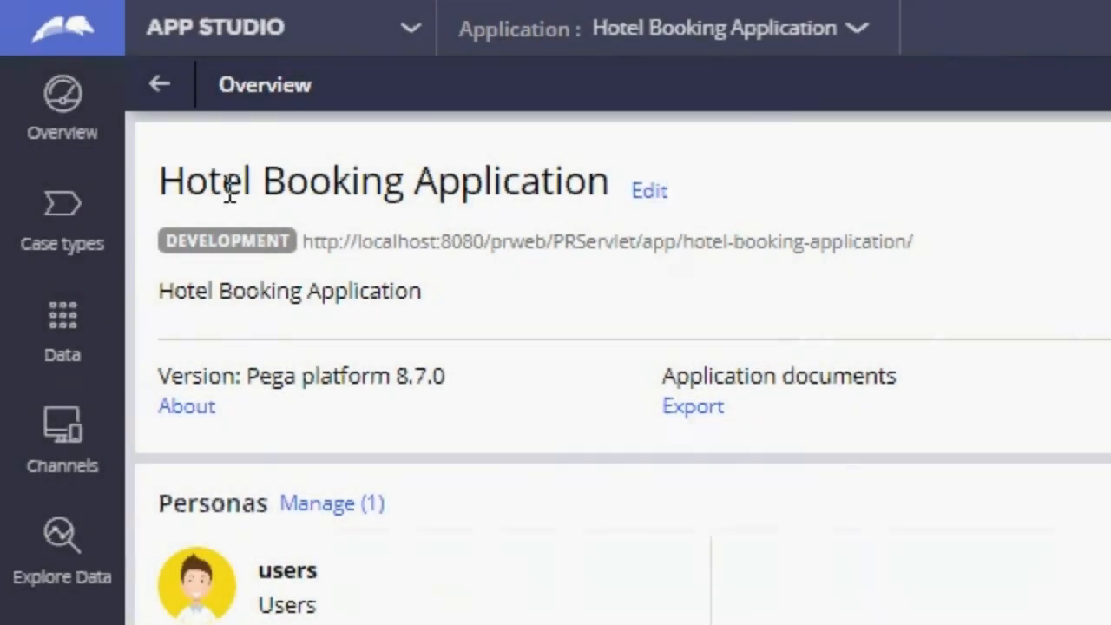
Step: Open the Reservation case type in App Studio and configure the view of its Select Hotel step
click(110, 239)
click(223, 323)
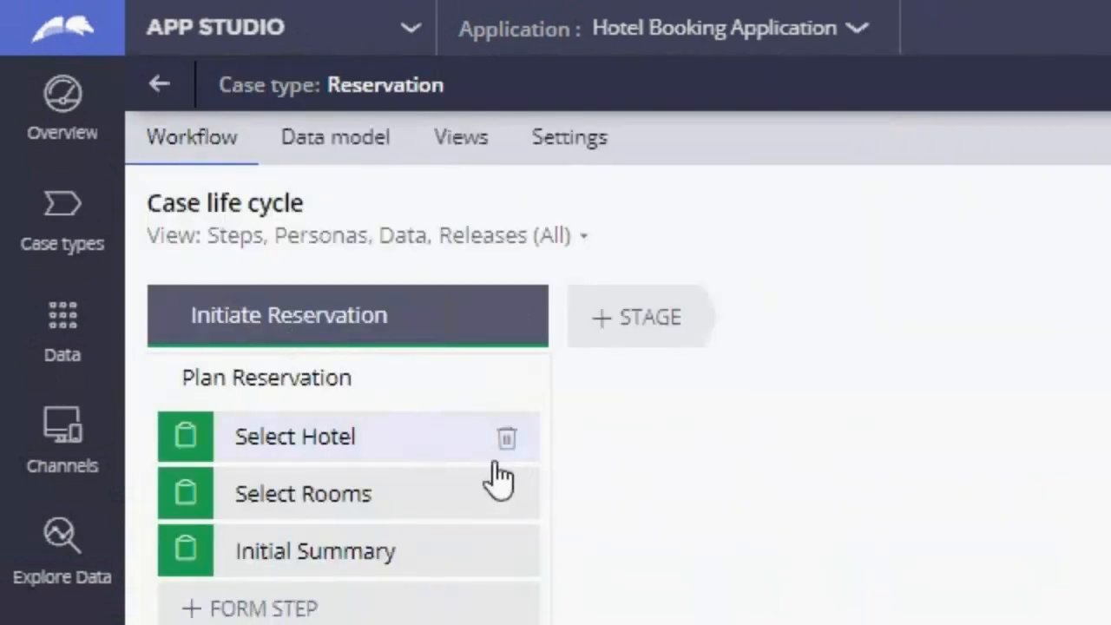
click(414, 442)
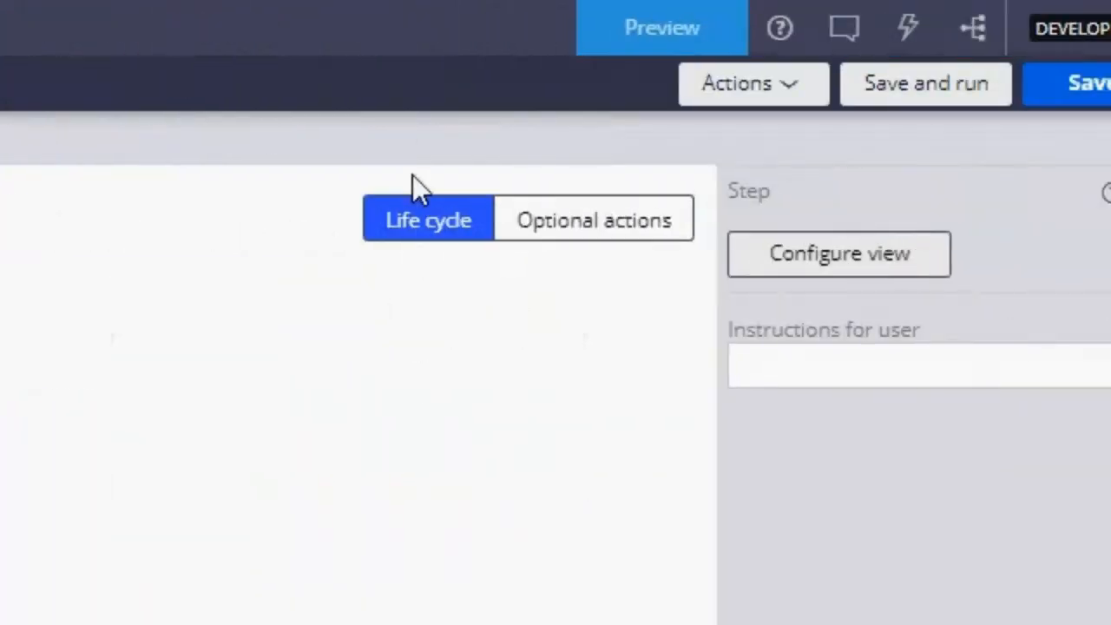
click(692, 258)
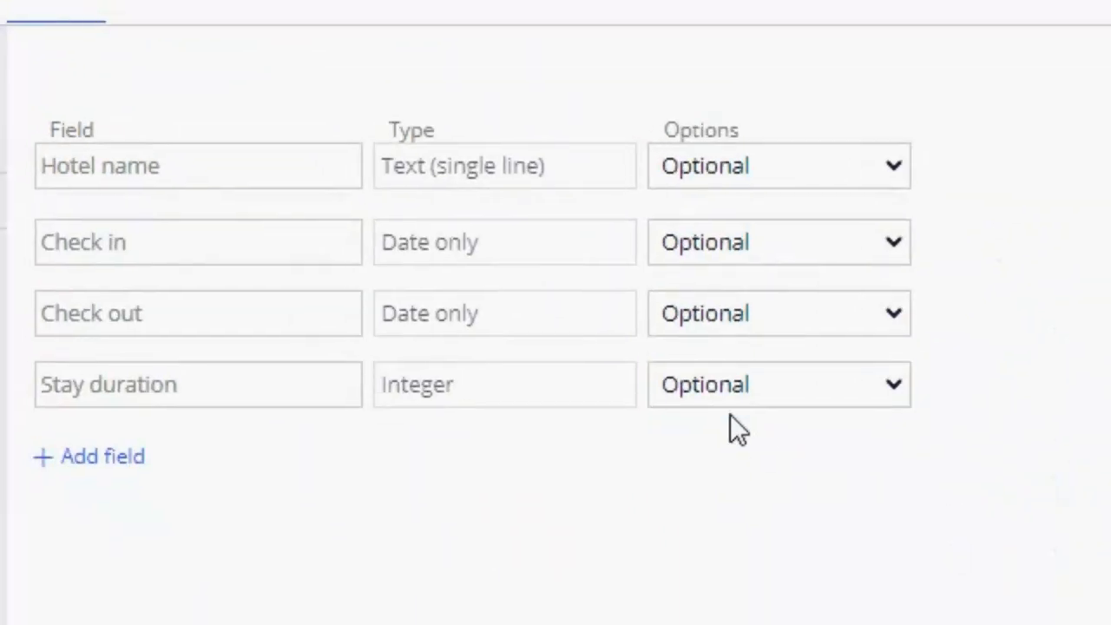
Step: Make the Stay duration field Calculated (read-only) and choose a Custom function for its calculation
click(704, 398)
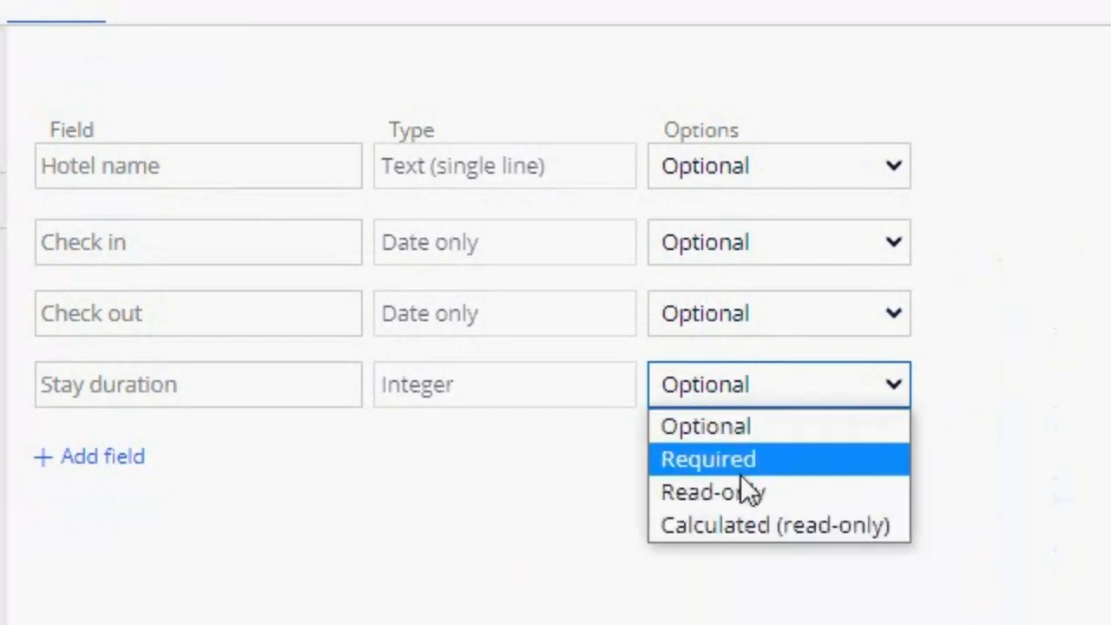
click(808, 532)
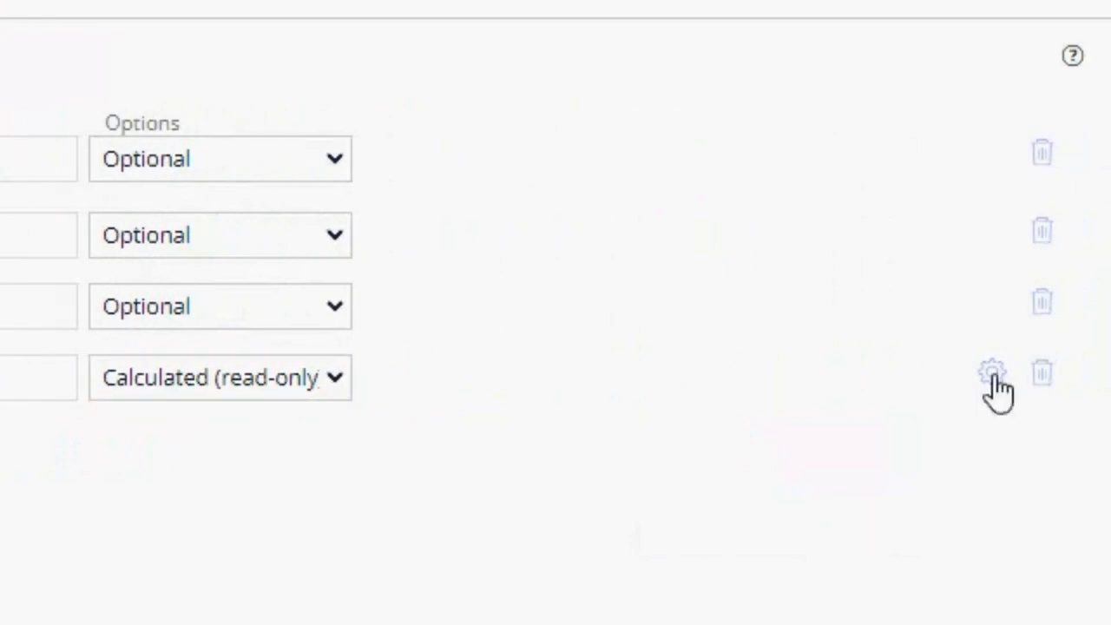
click(995, 373)
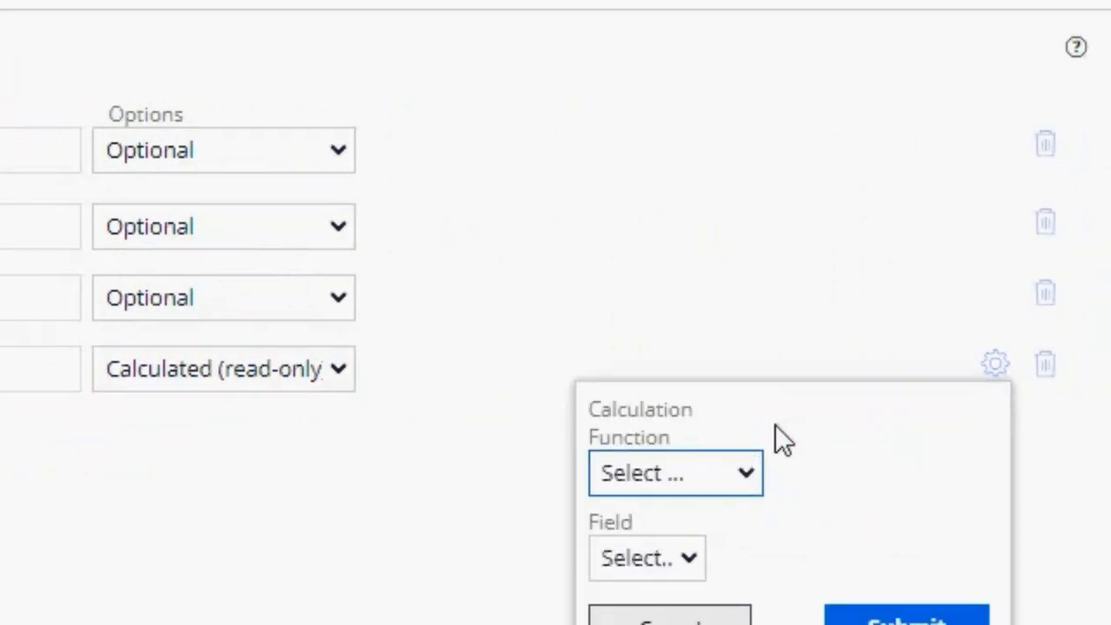
click(707, 485)
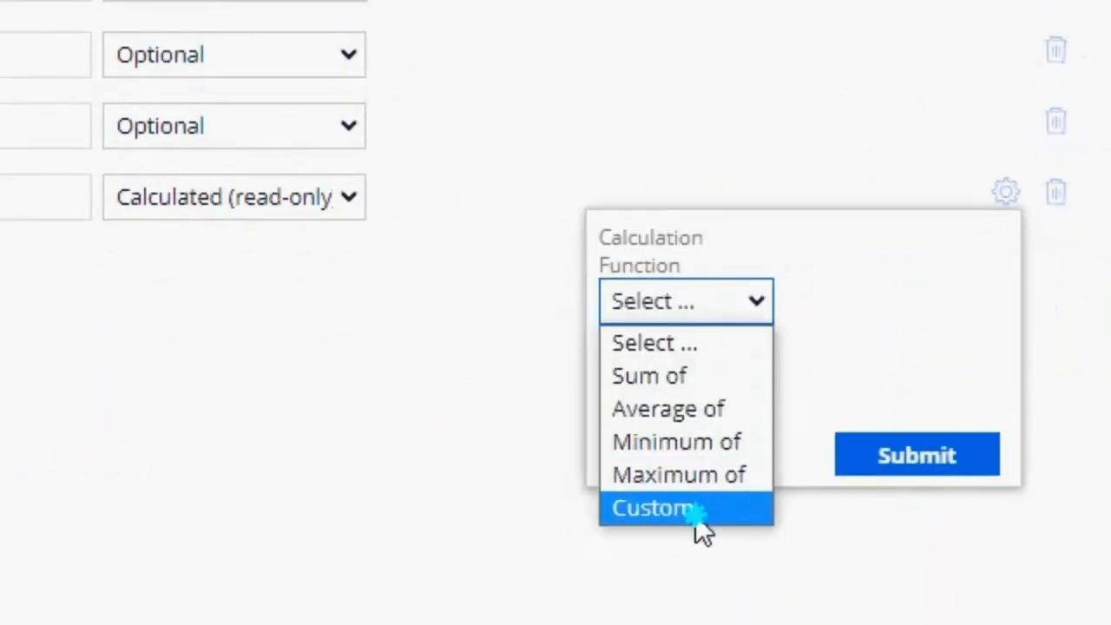
click(695, 513)
click(684, 373)
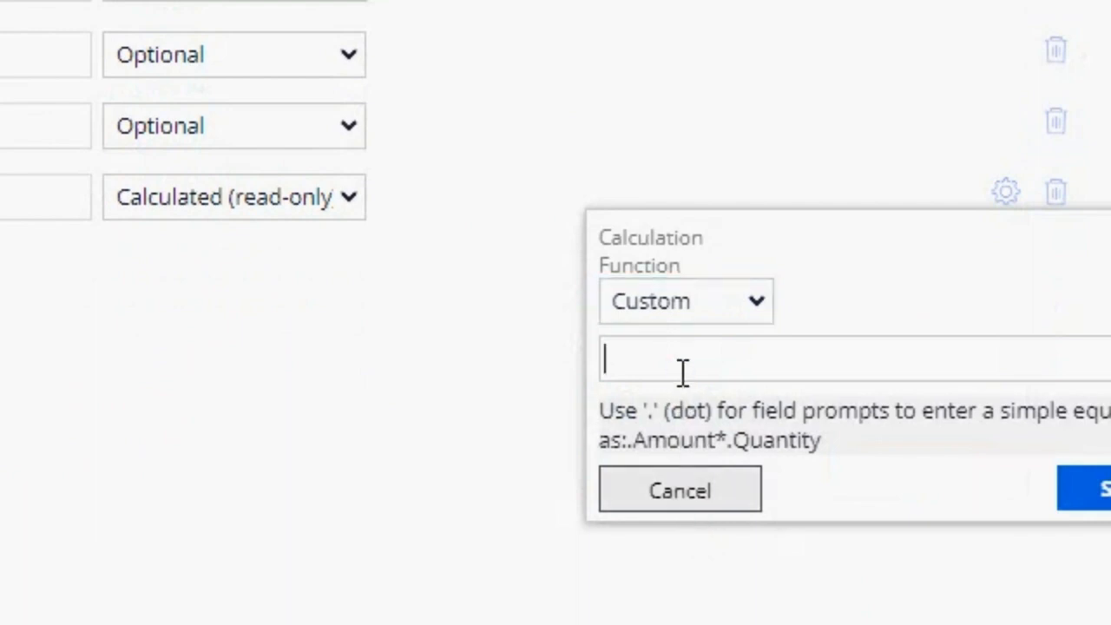
Step: Enter .CheckOut - .CheckIn as the Stay duration equation and submit the calculation and the view
text(.)
key(Down)
key(Down)
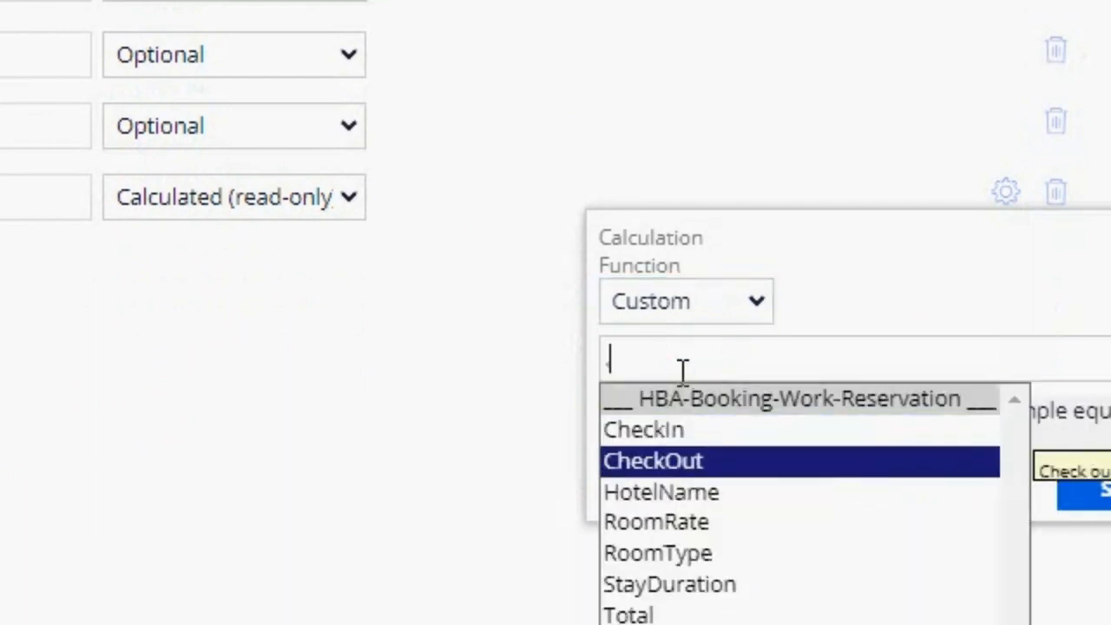
key(Return)
text(- .)
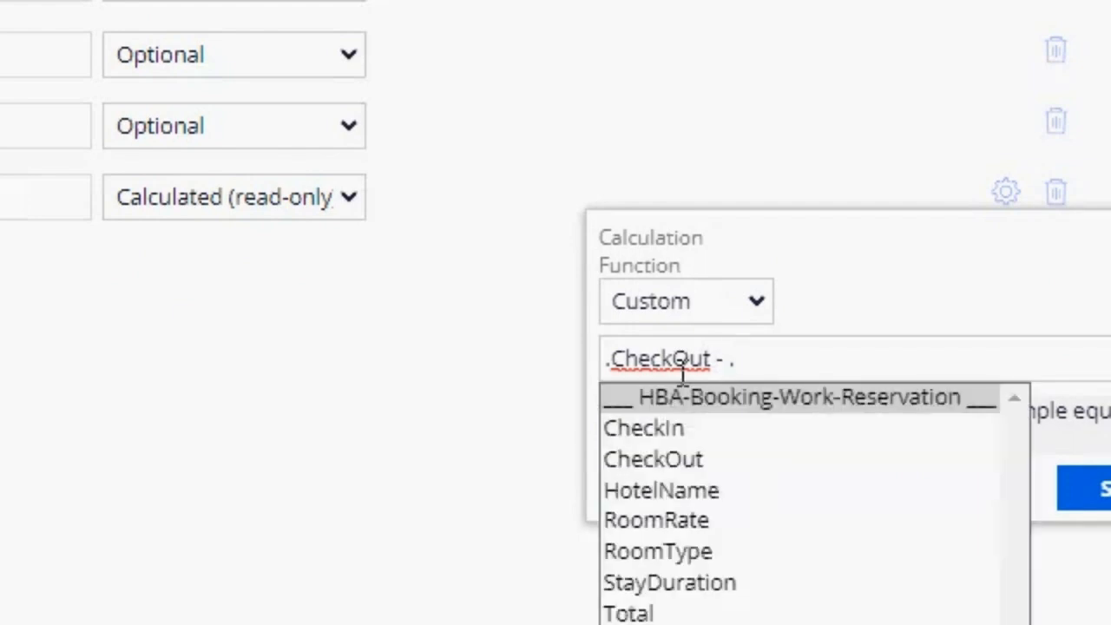
key(Down)
key(Return)
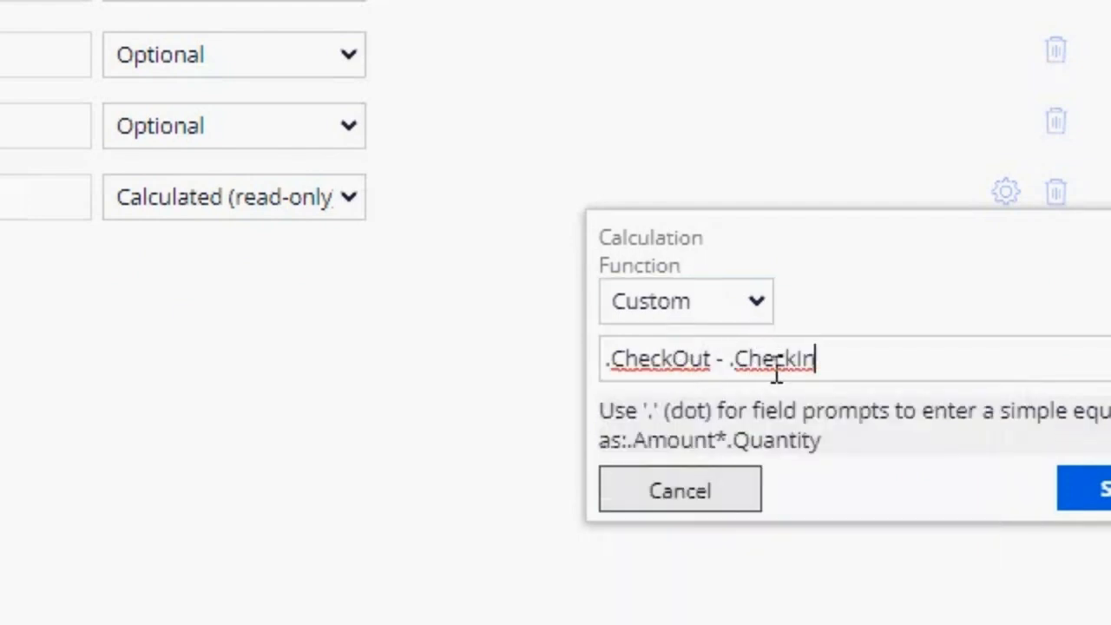
click(1016, 521)
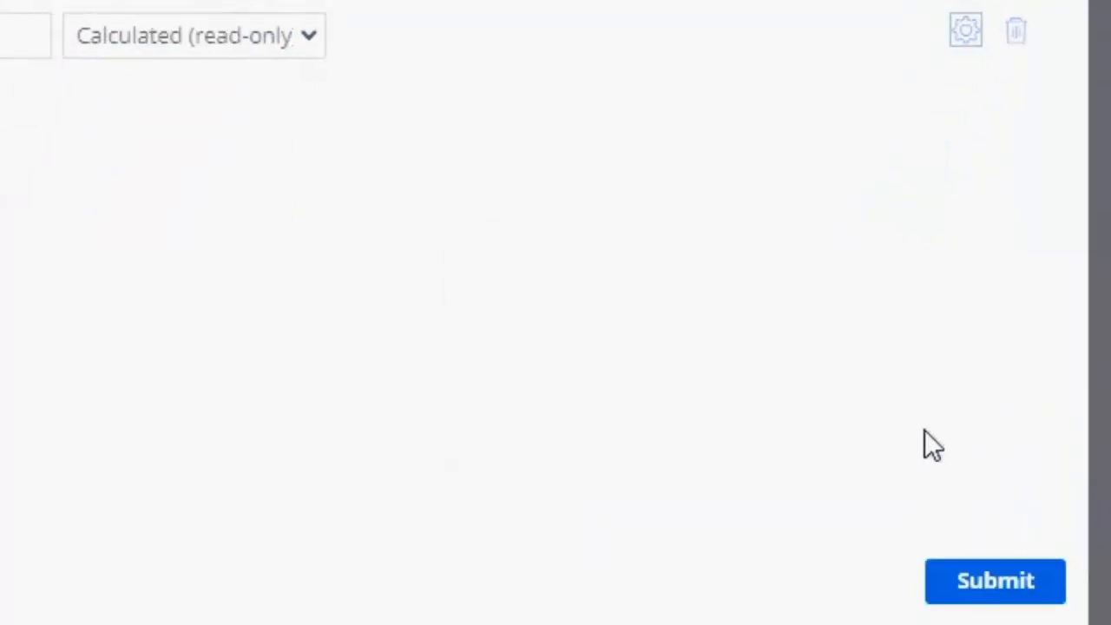
click(982, 562)
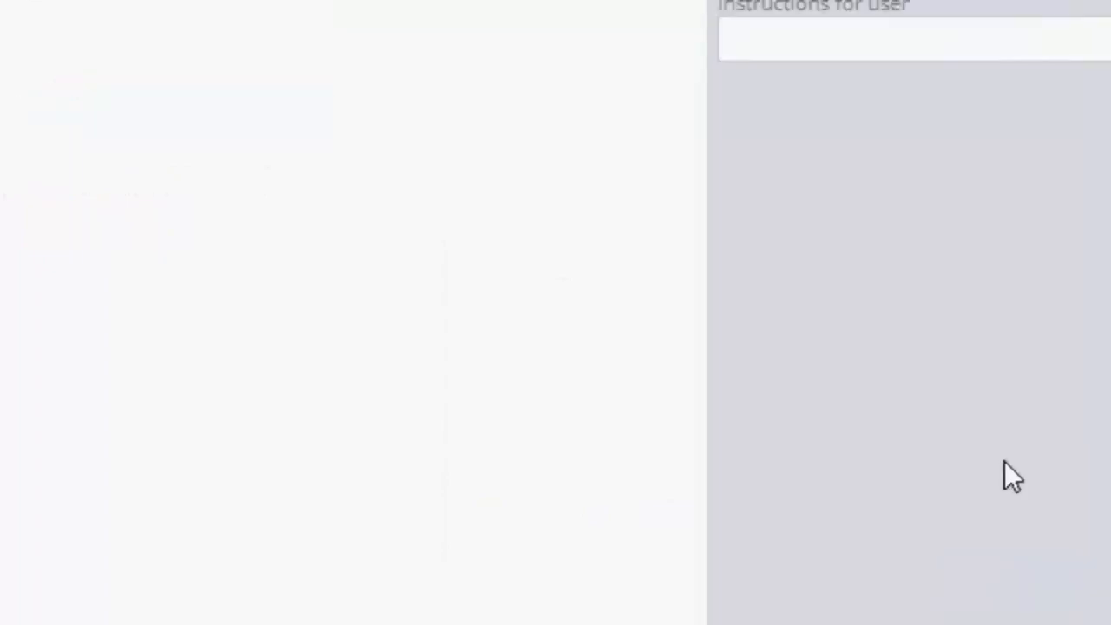
Step: Save and run the case, set the check-in date to 7/21/2023, and inspect the stay duration
click(887, 100)
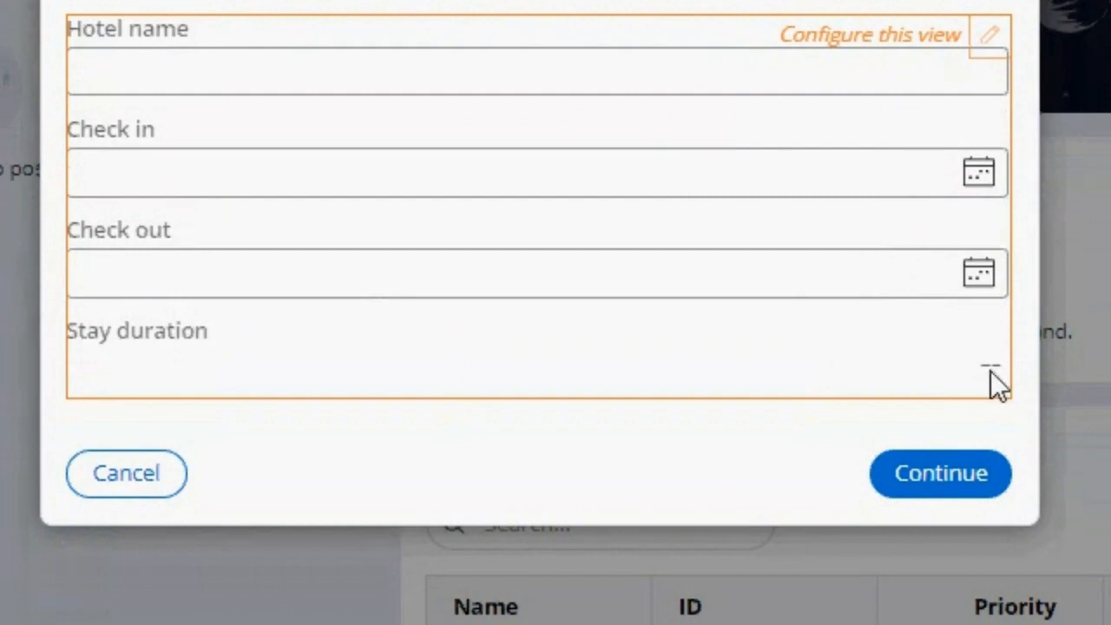
click(980, 178)
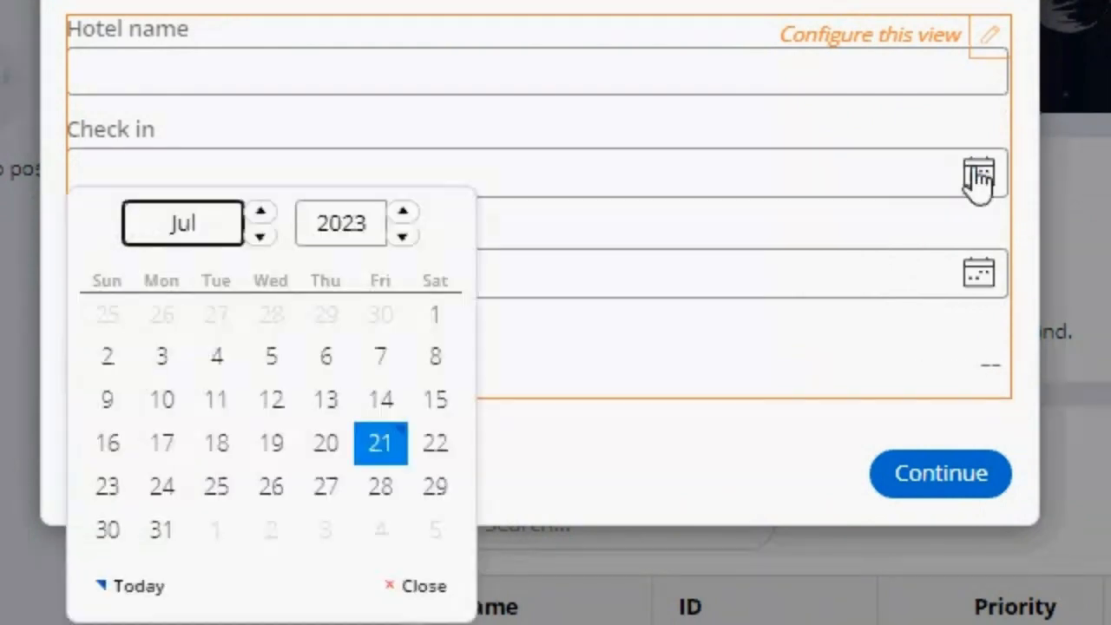
click(379, 455)
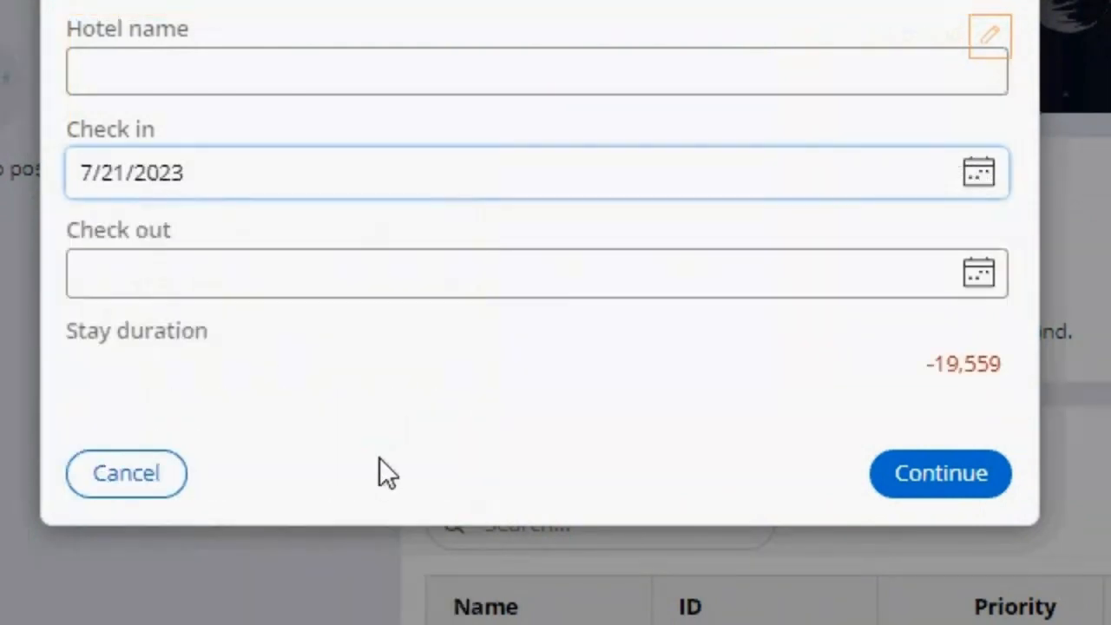
drag(930, 366, 1008, 365)
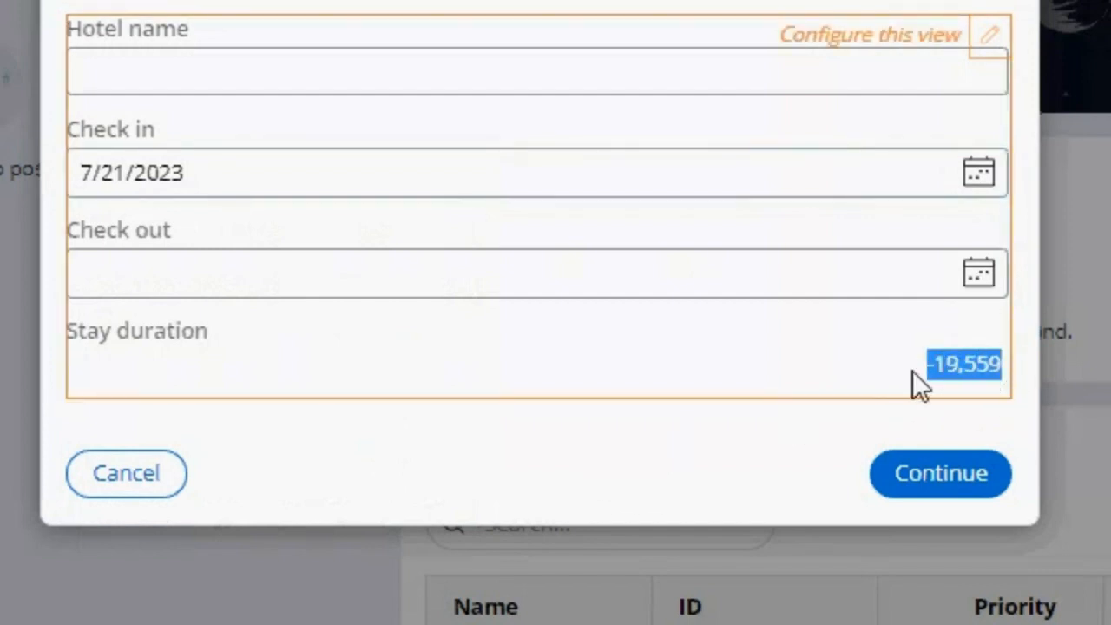
click(934, 323)
Step: Set the check-out date to 7/22/2023, 7/23/2023 and 7/24/2023 in turn to test the stay duration calculation
click(979, 273)
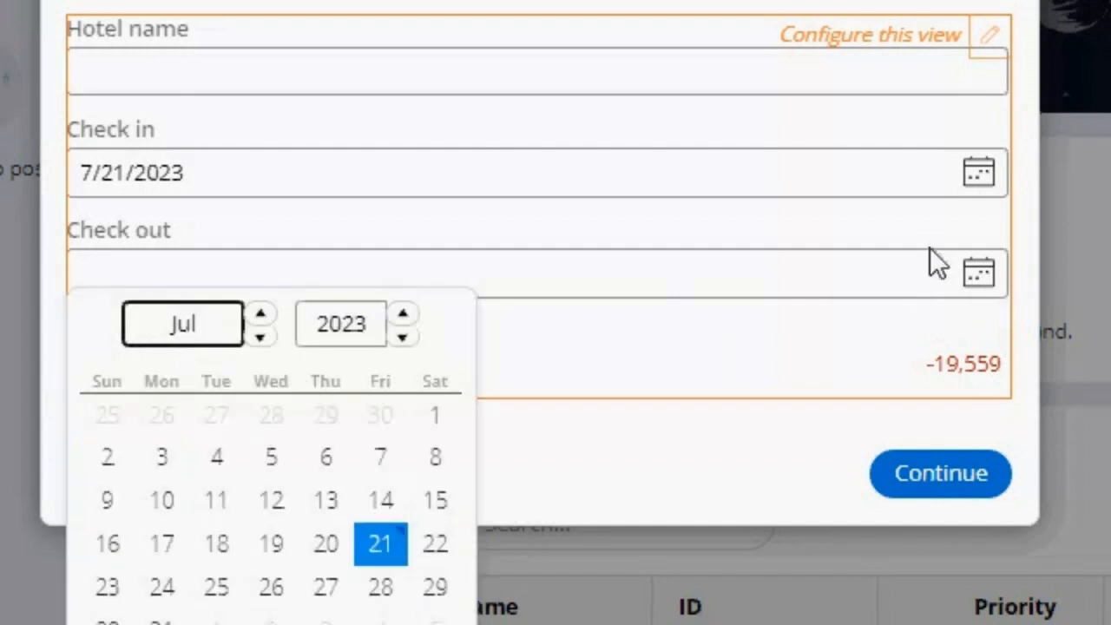
click(453, 543)
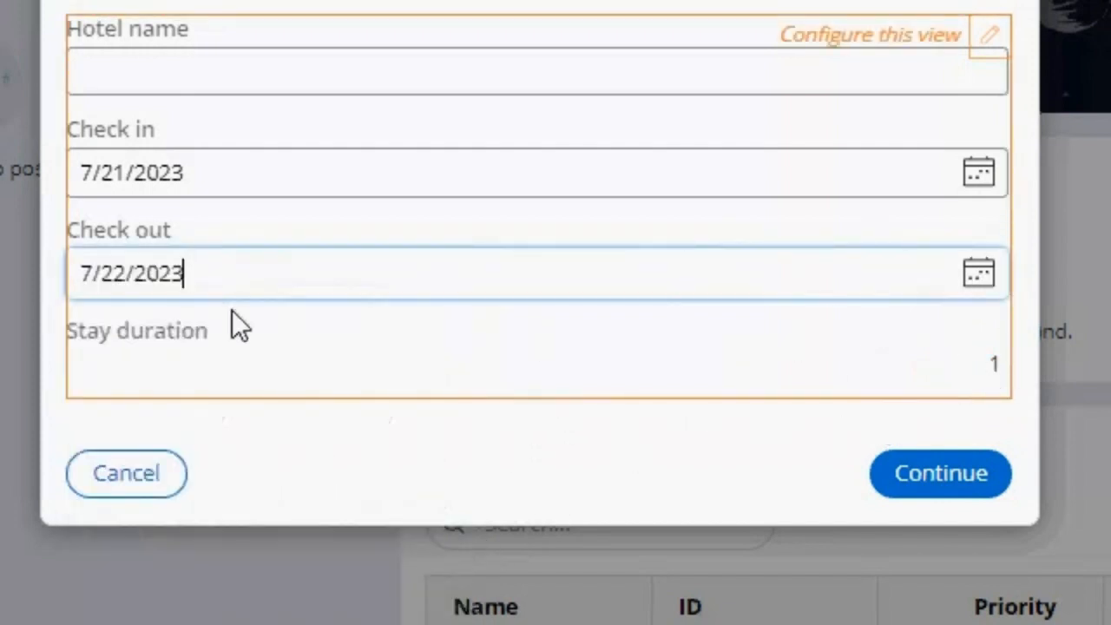
click(977, 282)
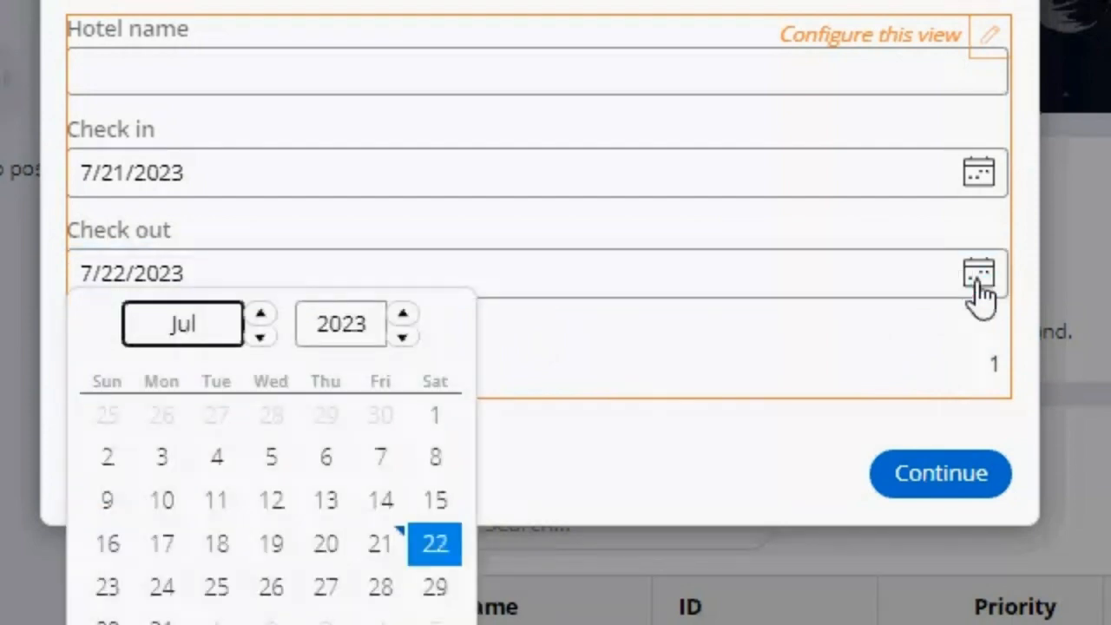
click(126, 584)
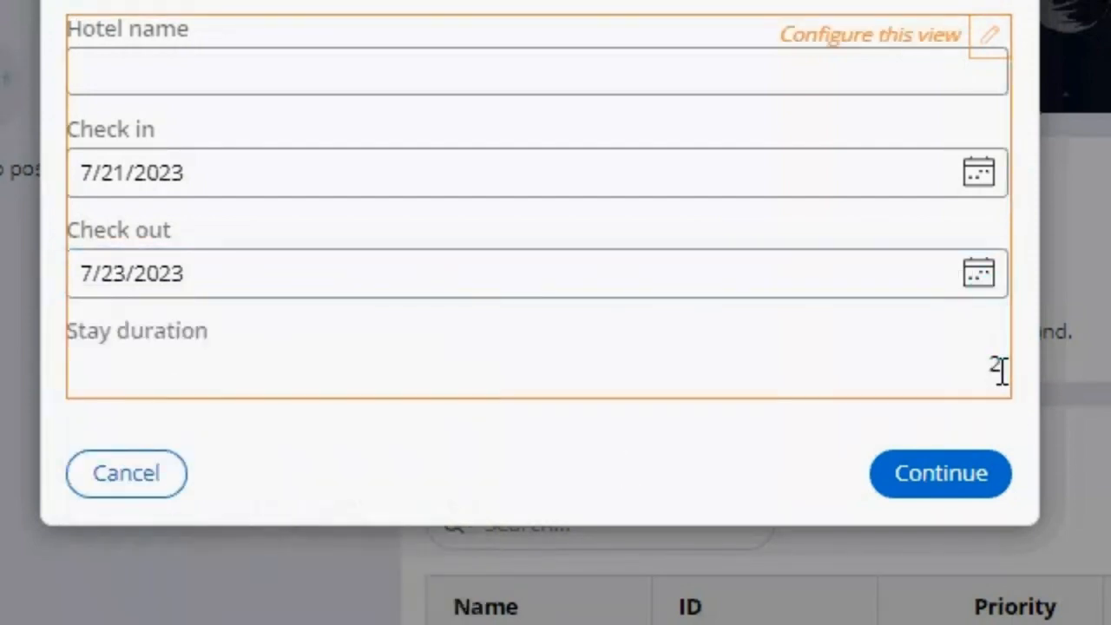
click(978, 277)
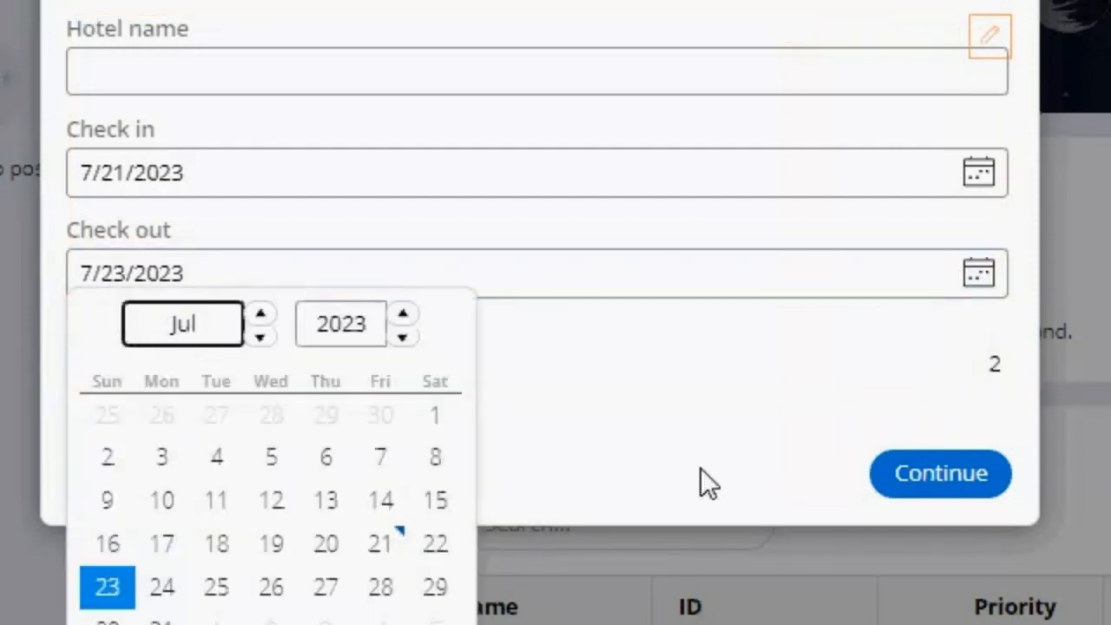
click(165, 588)
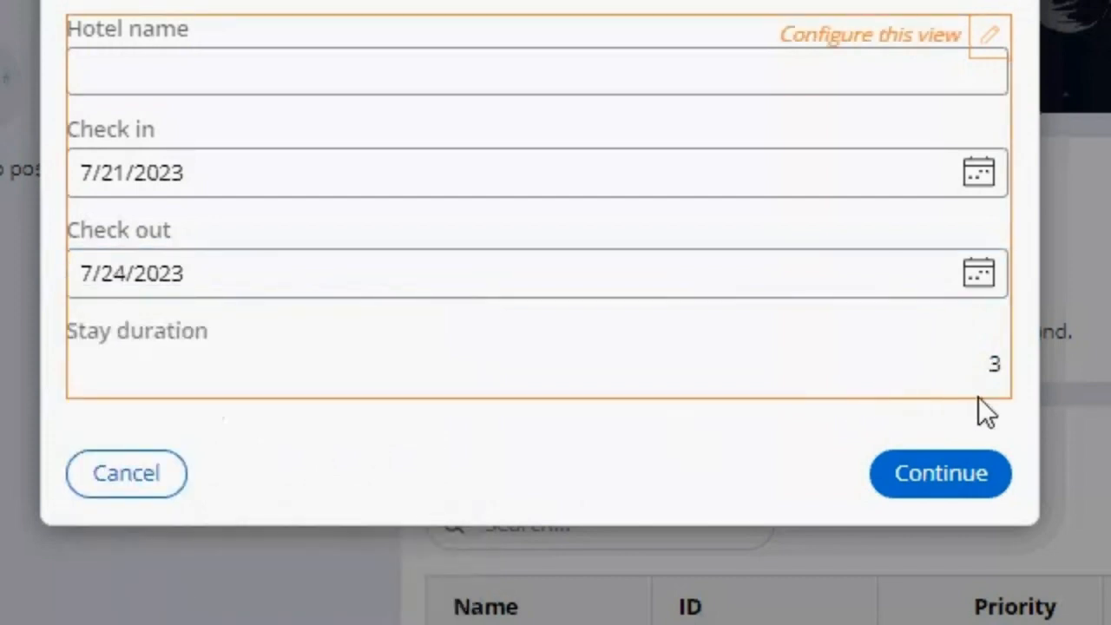
Step: Clear the check-out date and inspect the stay duration with only the check-in date filled in
click(560, 253)
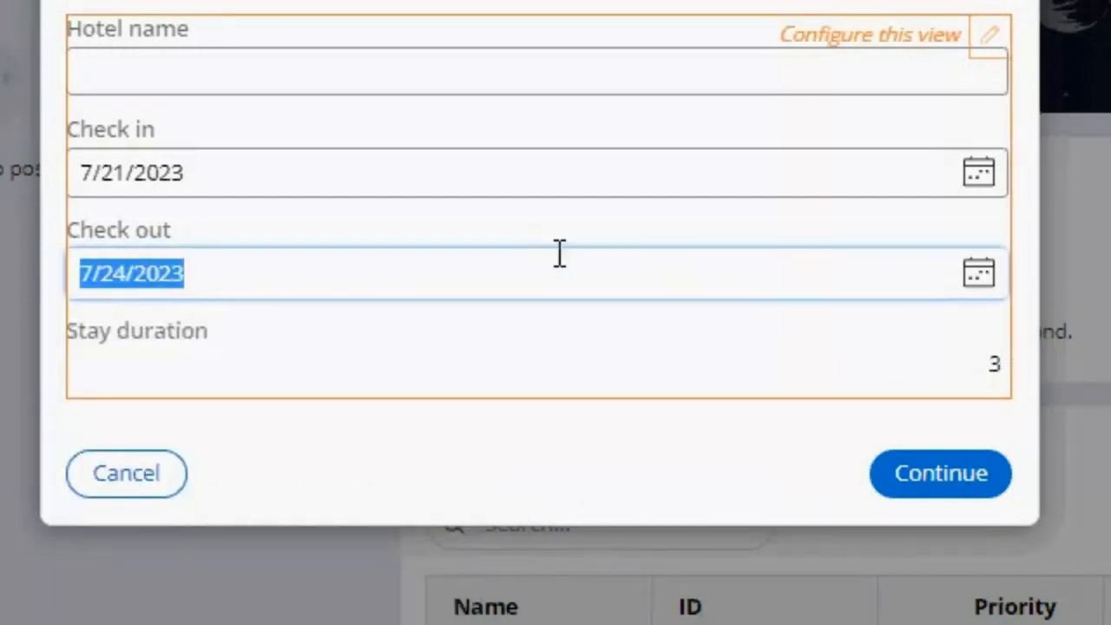
key(BackSpace)
click(704, 426)
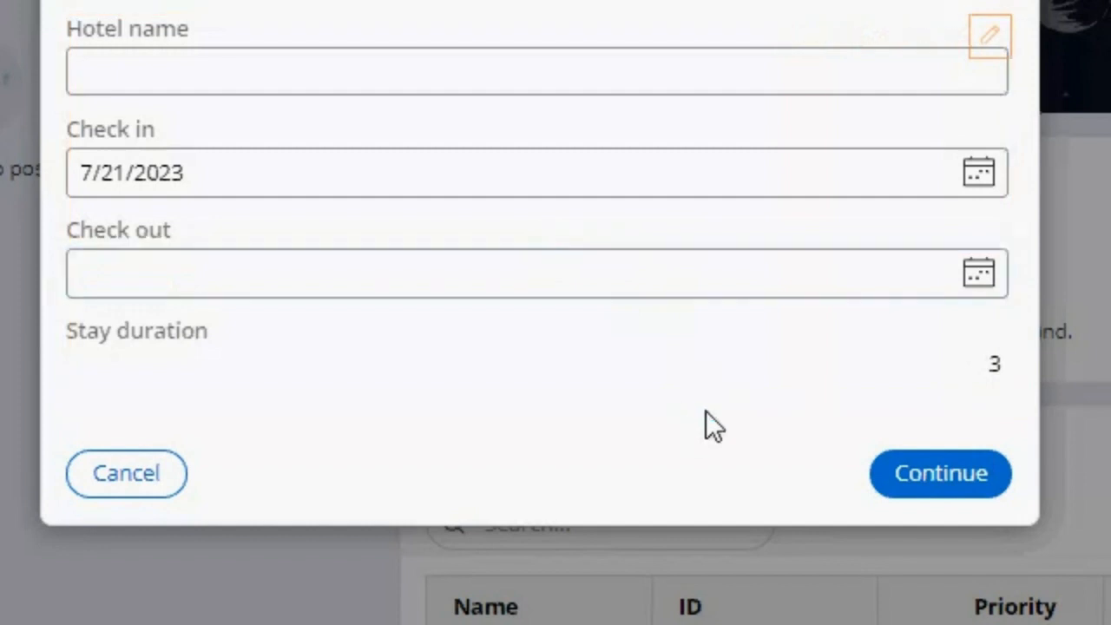
drag(935, 364, 1004, 365)
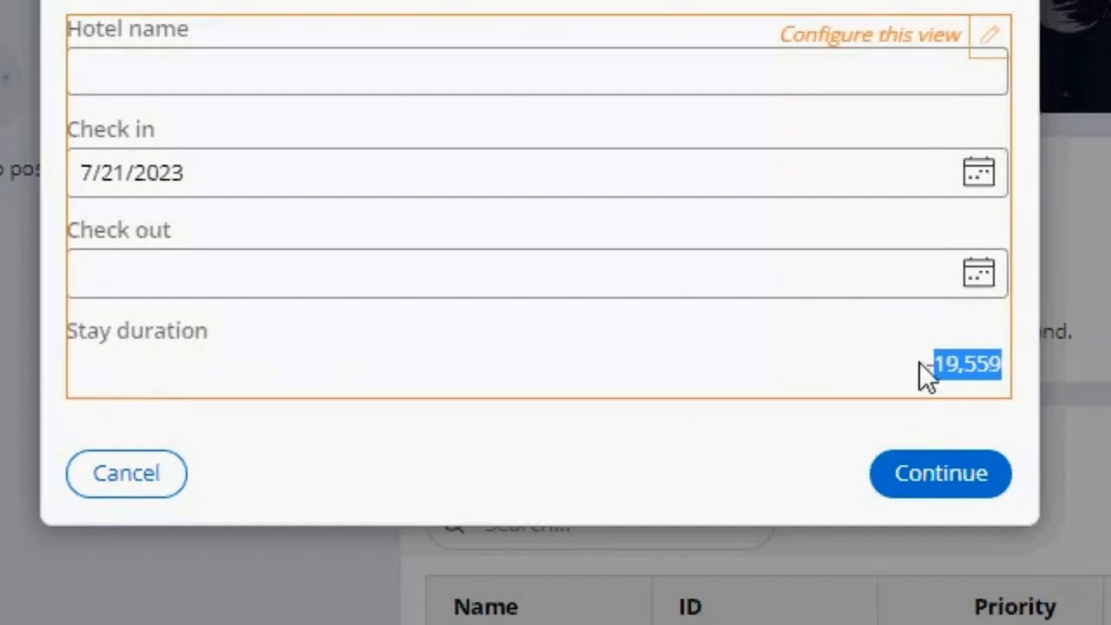
click(228, 179)
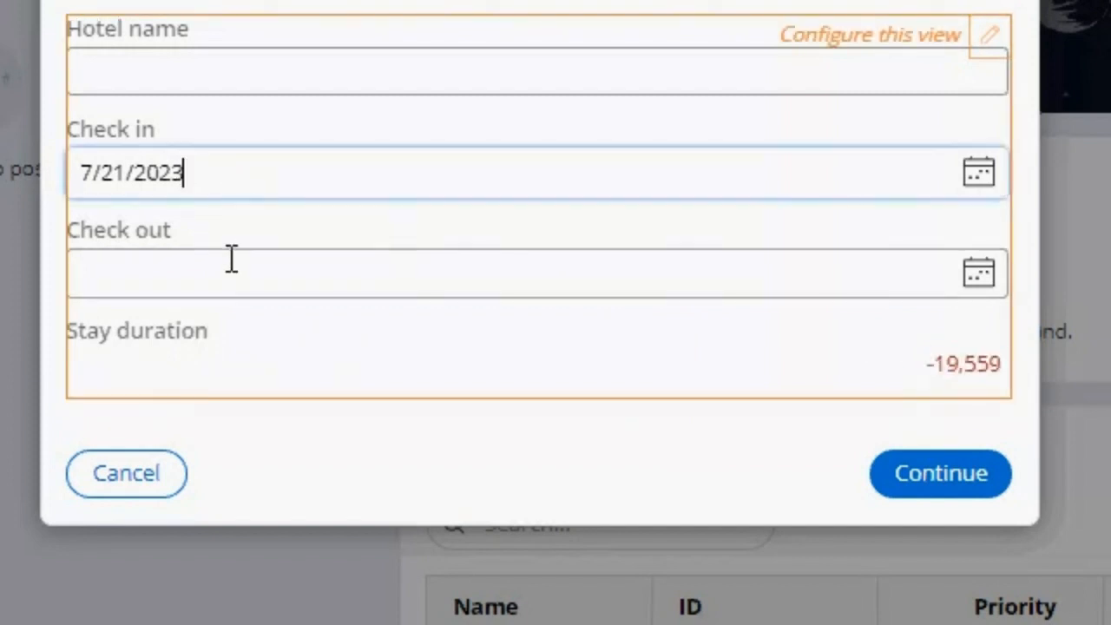
Step: Cancel the unsubmitted reservation case and delete it
click(232, 266)
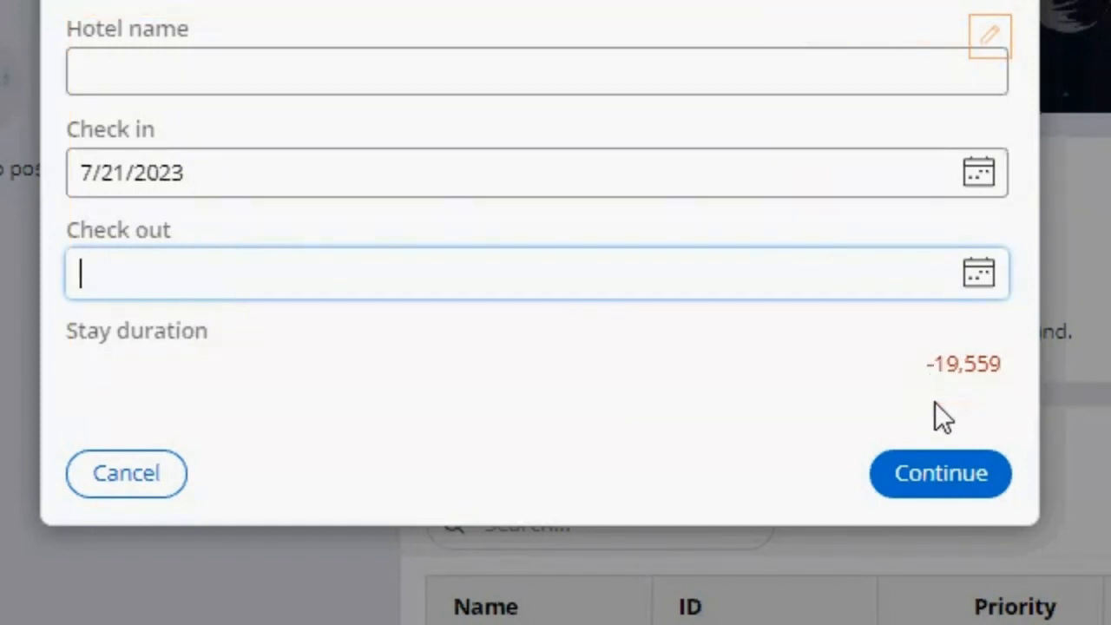
click(139, 488)
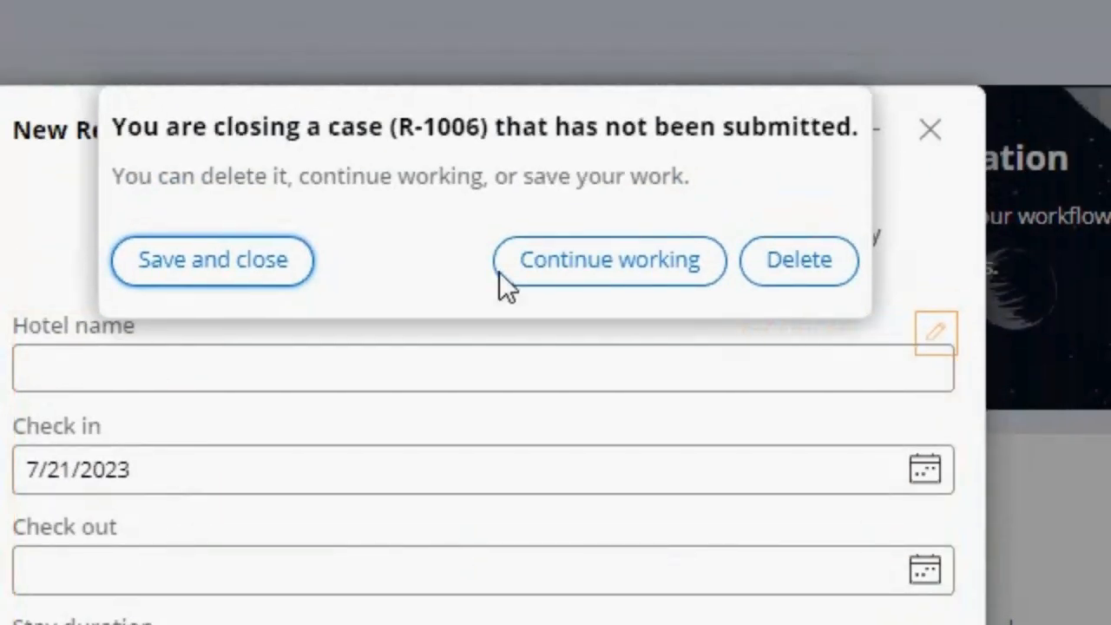
click(797, 269)
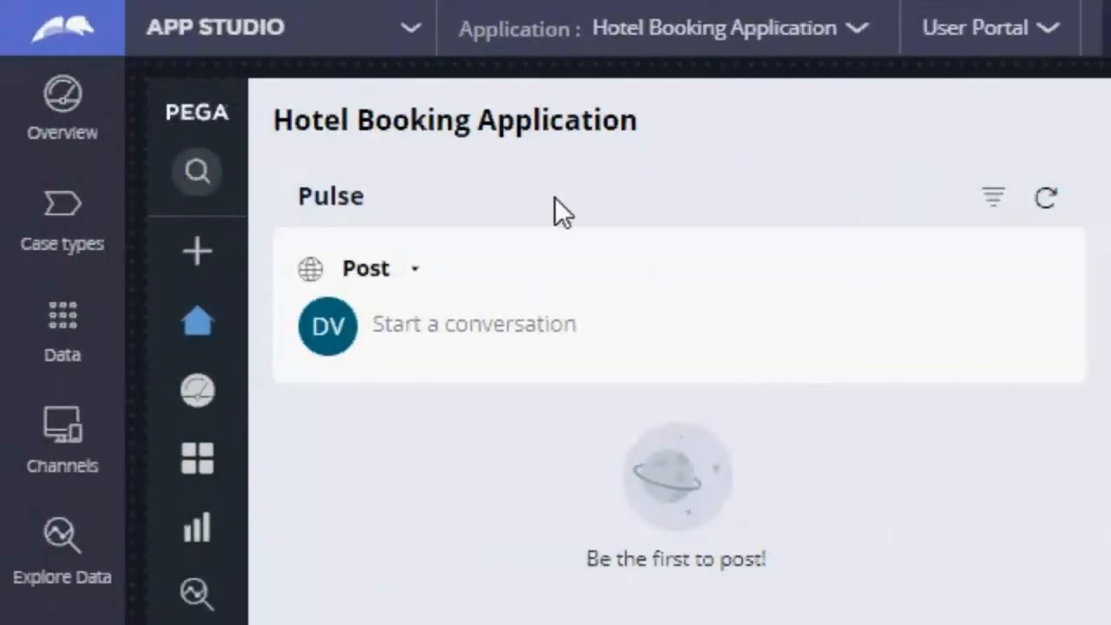
Step: Switch from App Studio to Dev Studio and open the application's class explorer
click(407, 35)
click(232, 130)
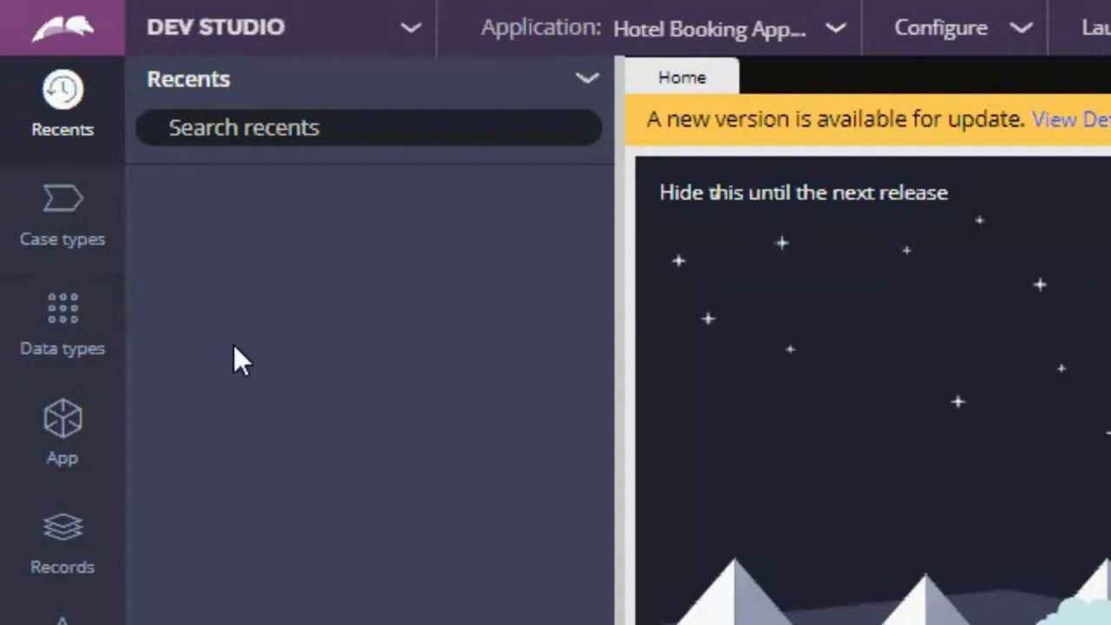
click(93, 448)
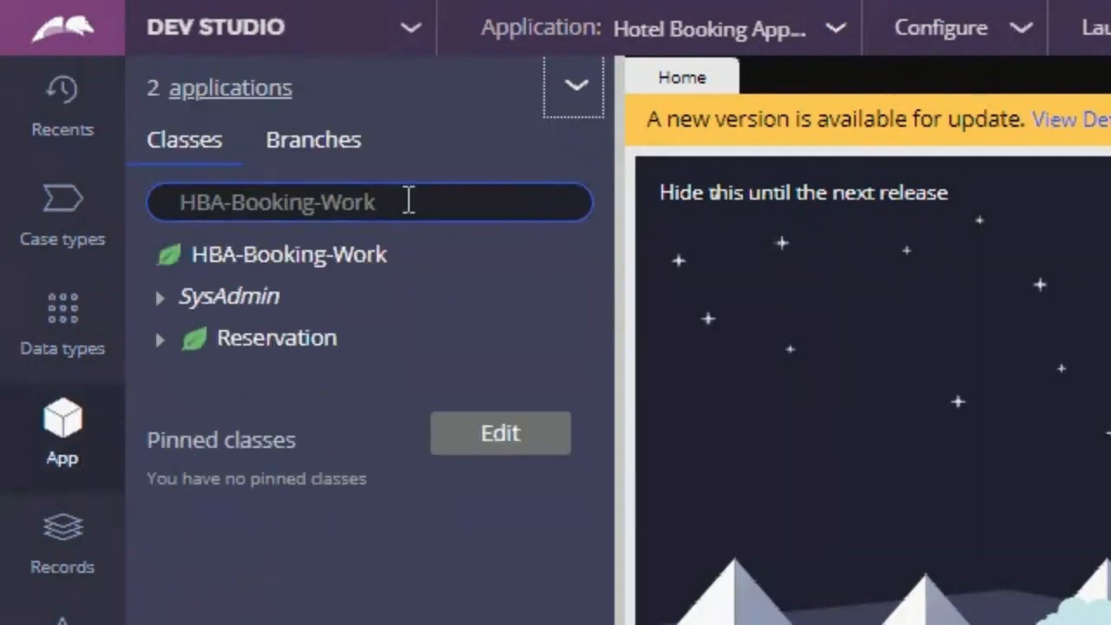
Step: Set the explorer's class to HBA-Booking to list the classes beneath it
drag(409, 200, 164, 203)
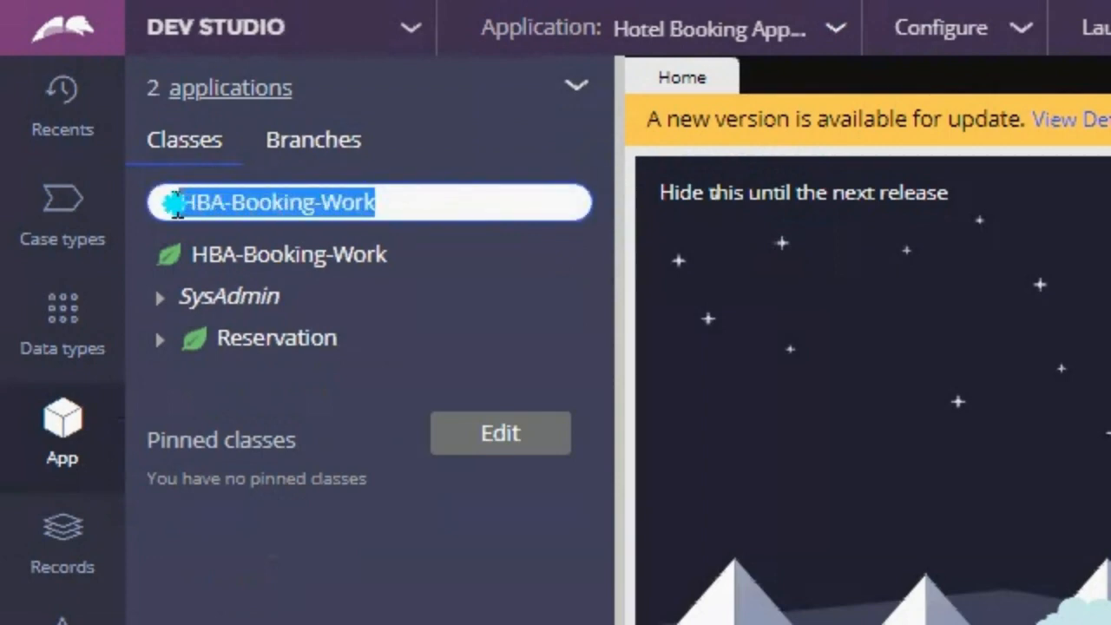
click(414, 205)
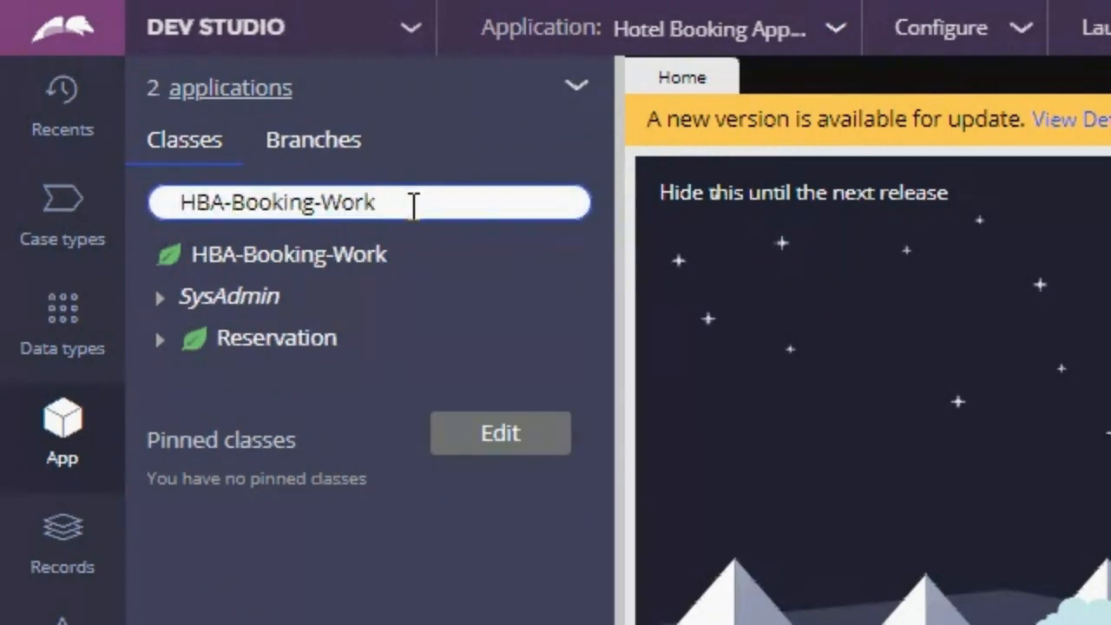
drag(314, 202, 395, 202)
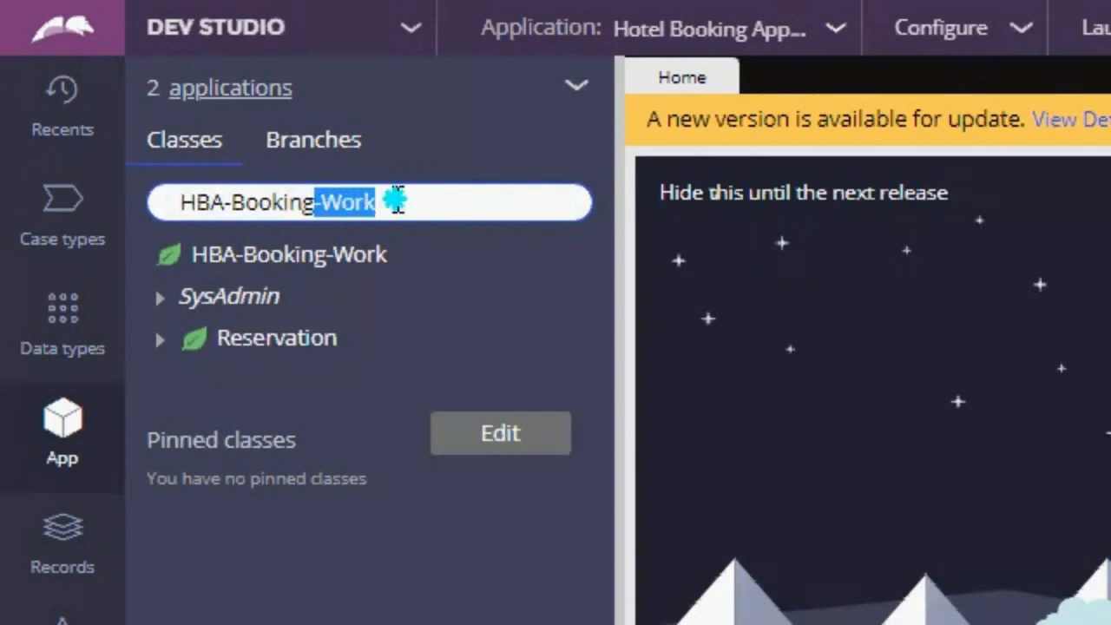
key(BackSpace)
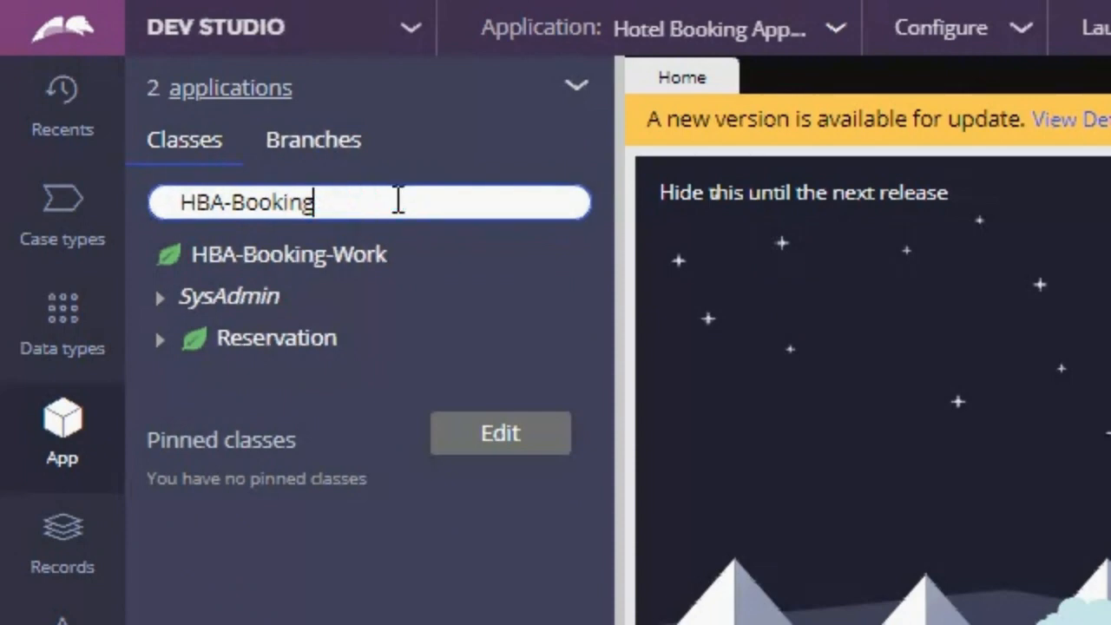
key(Return)
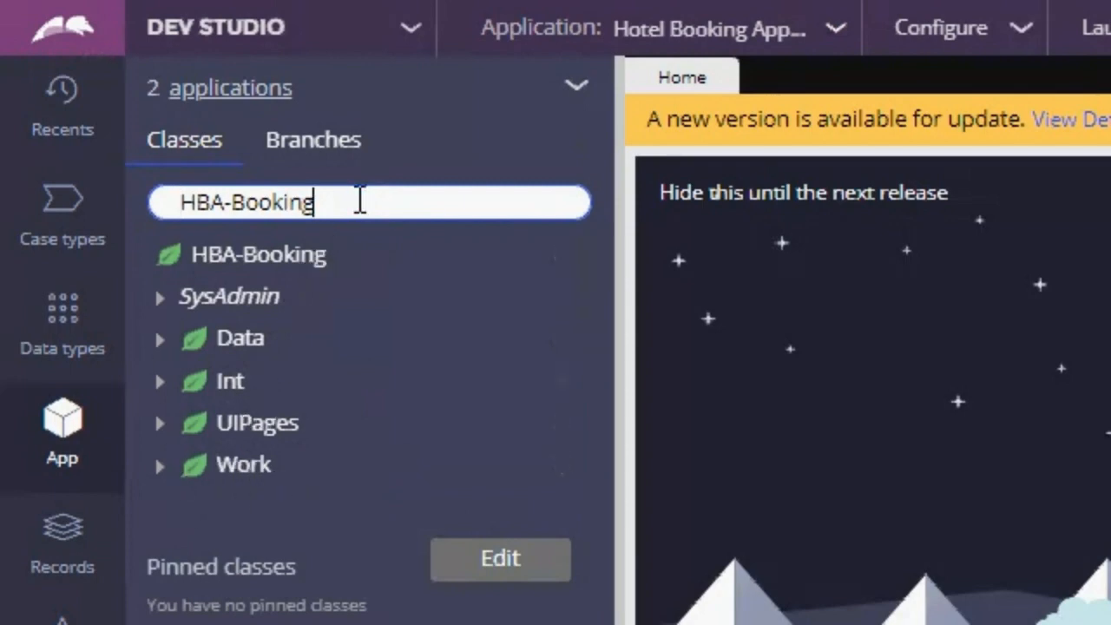
Step: Return the explorer to the HBA-Booking-Work class
text(-work)
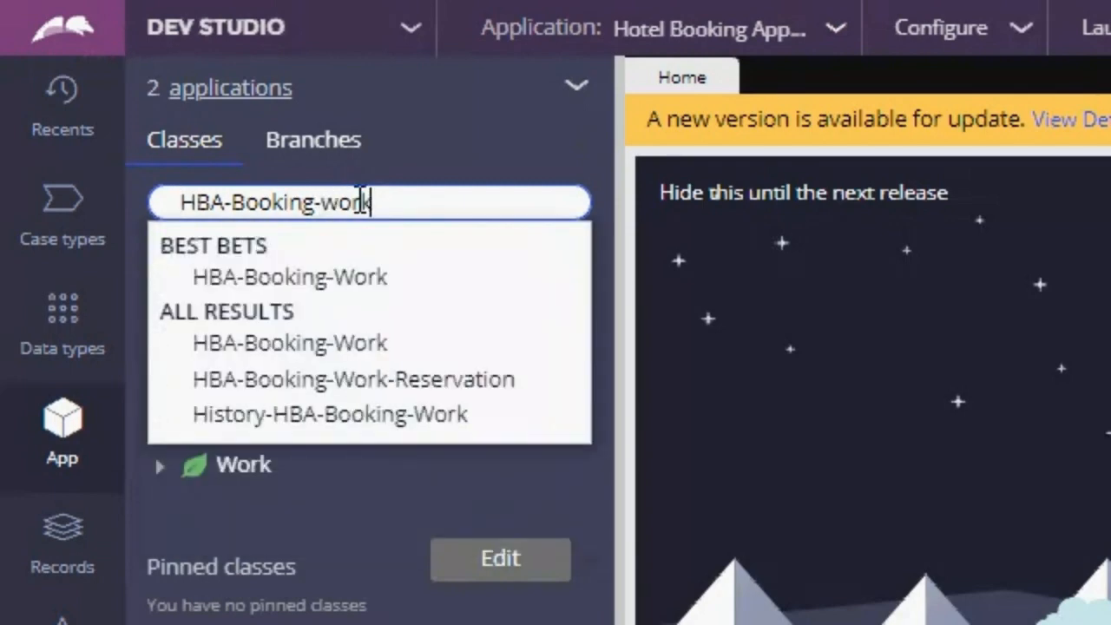
key(Down)
key(Return)
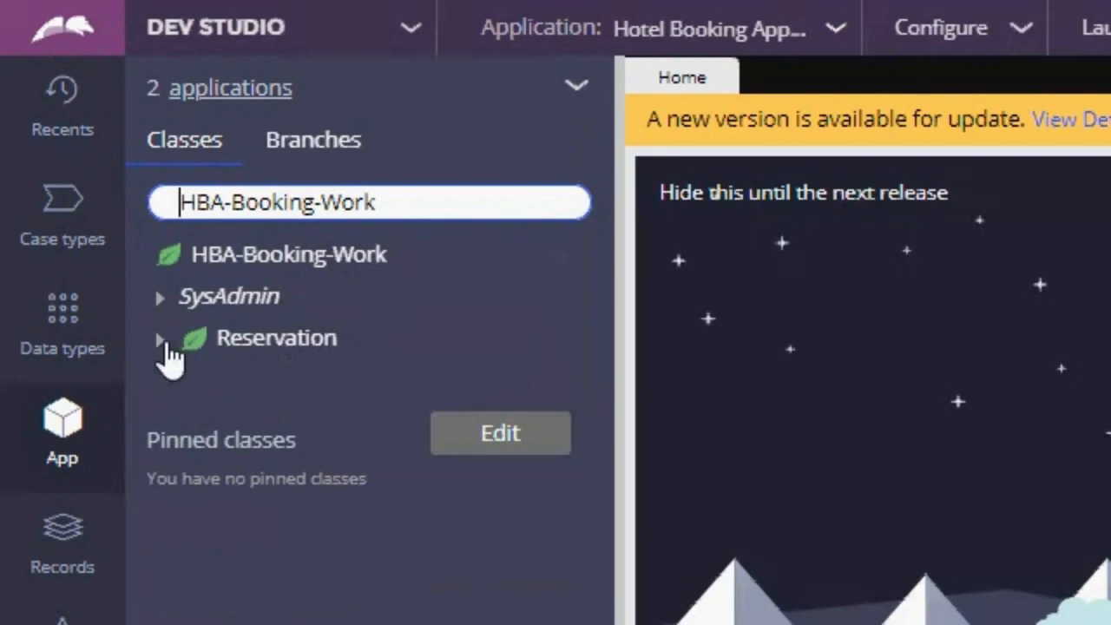
Step: Expand the Reservation class's Data Model down to its list of properties
click(379, 352)
click(160, 341)
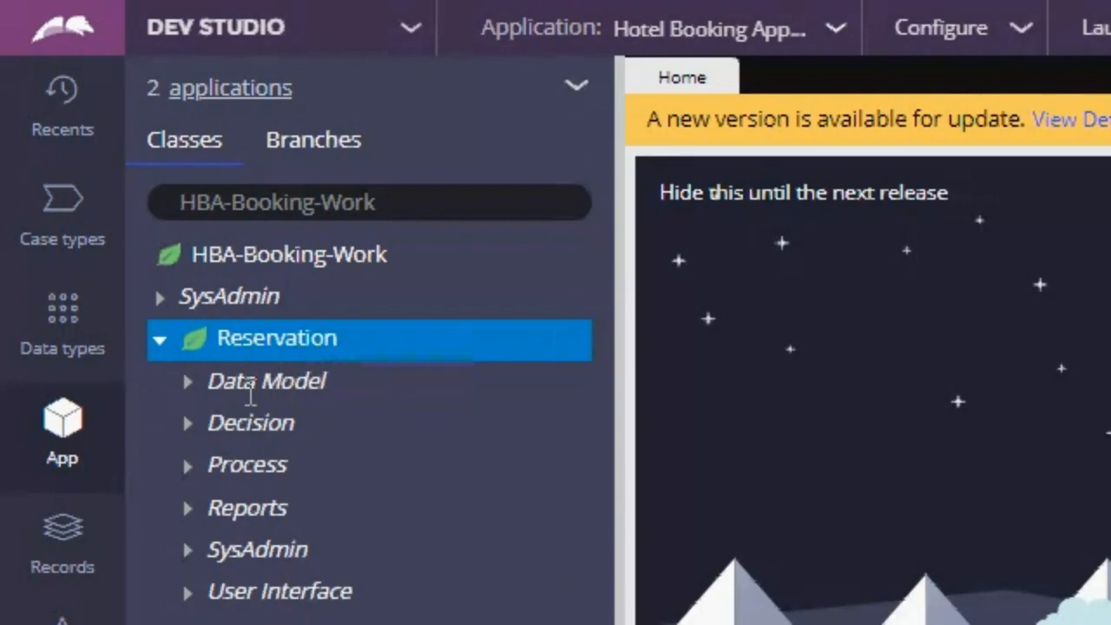
click(186, 383)
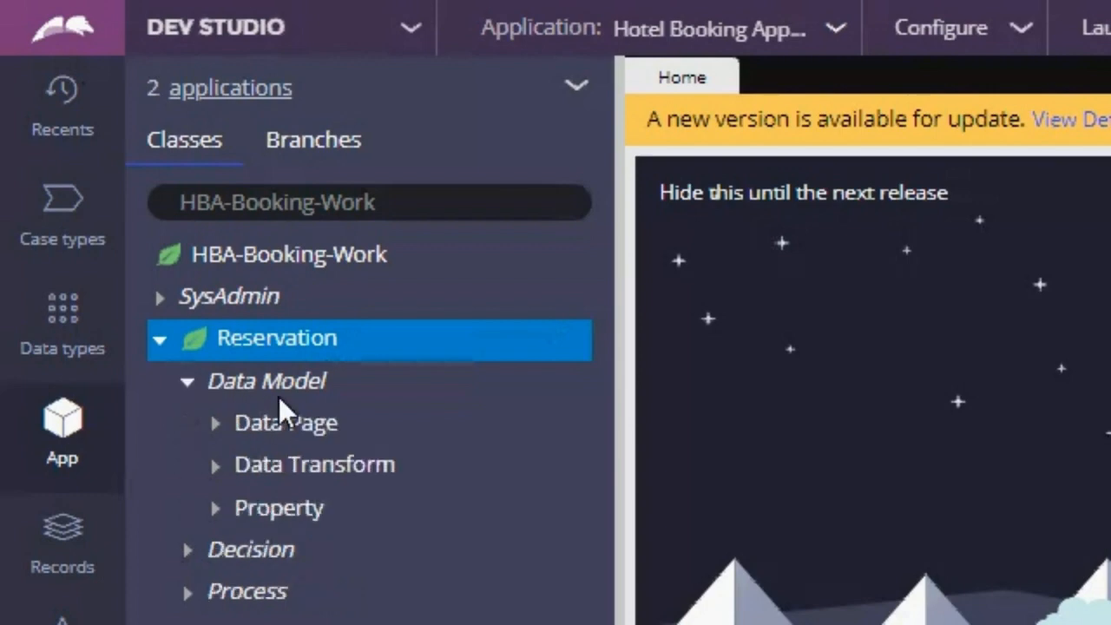
click(246, 514)
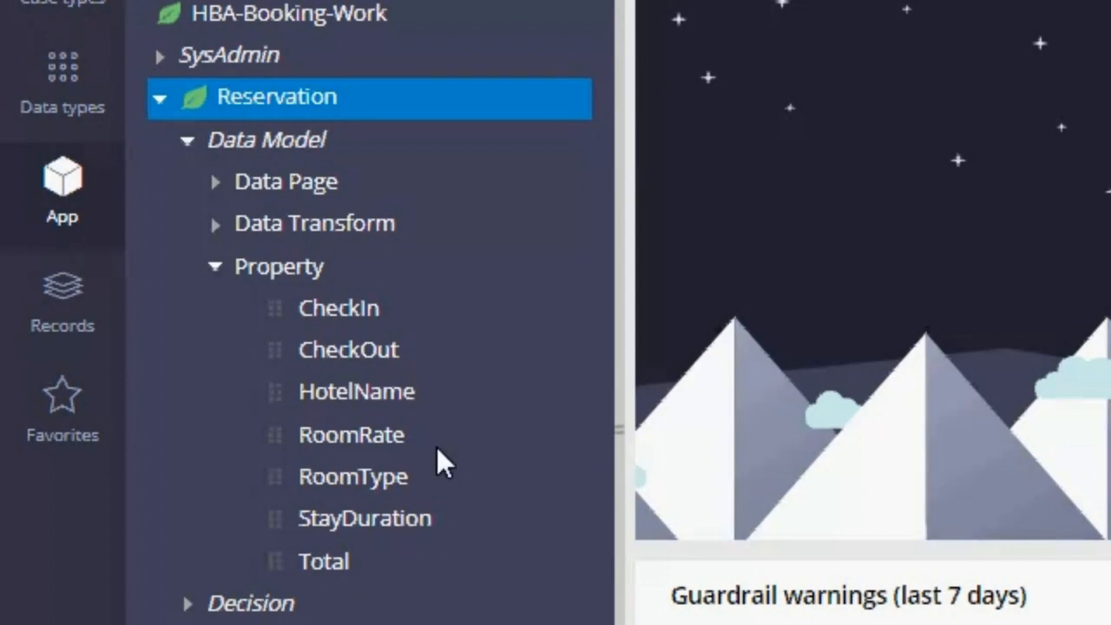
Step: Examine the StayDuration and Total properties in the Reservation class
click(452, 521)
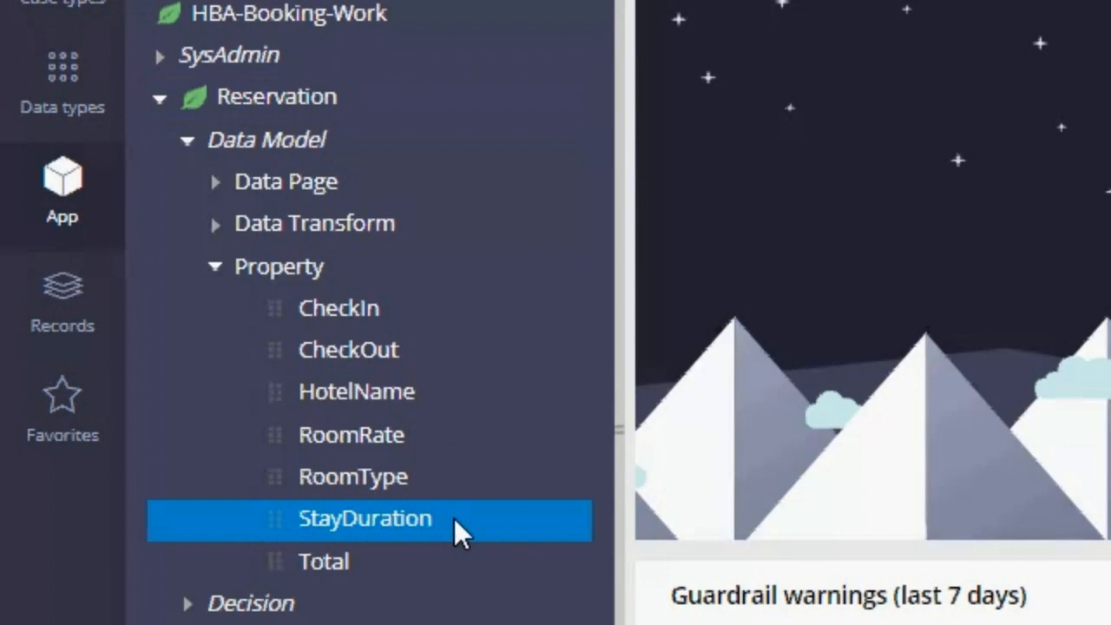
click(406, 564)
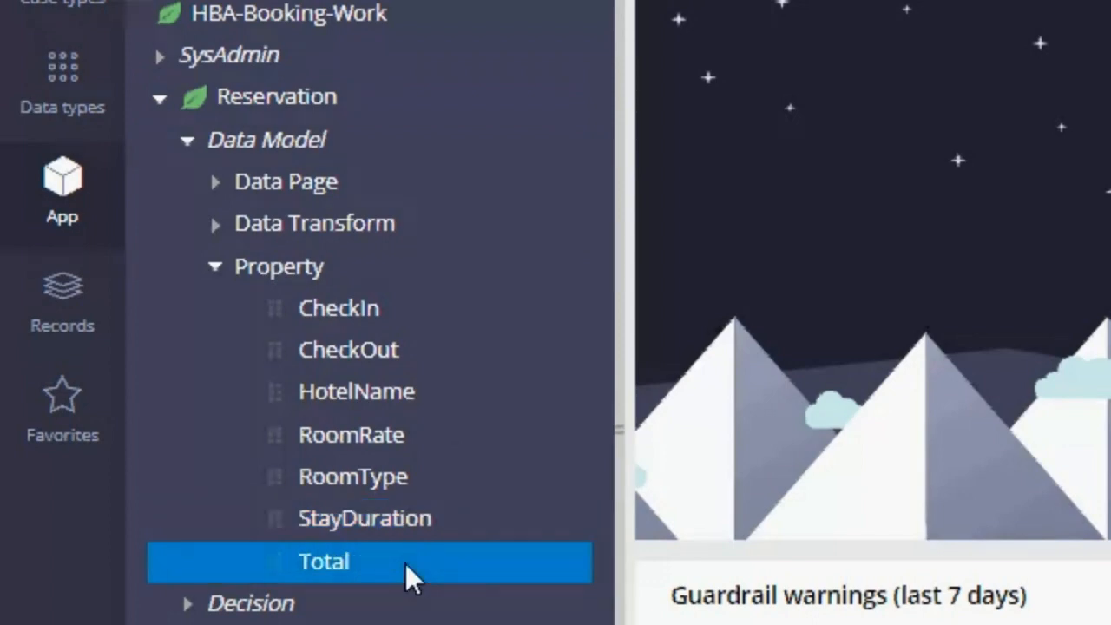
click(463, 522)
click(448, 554)
click(451, 522)
click(450, 564)
click(454, 520)
click(472, 556)
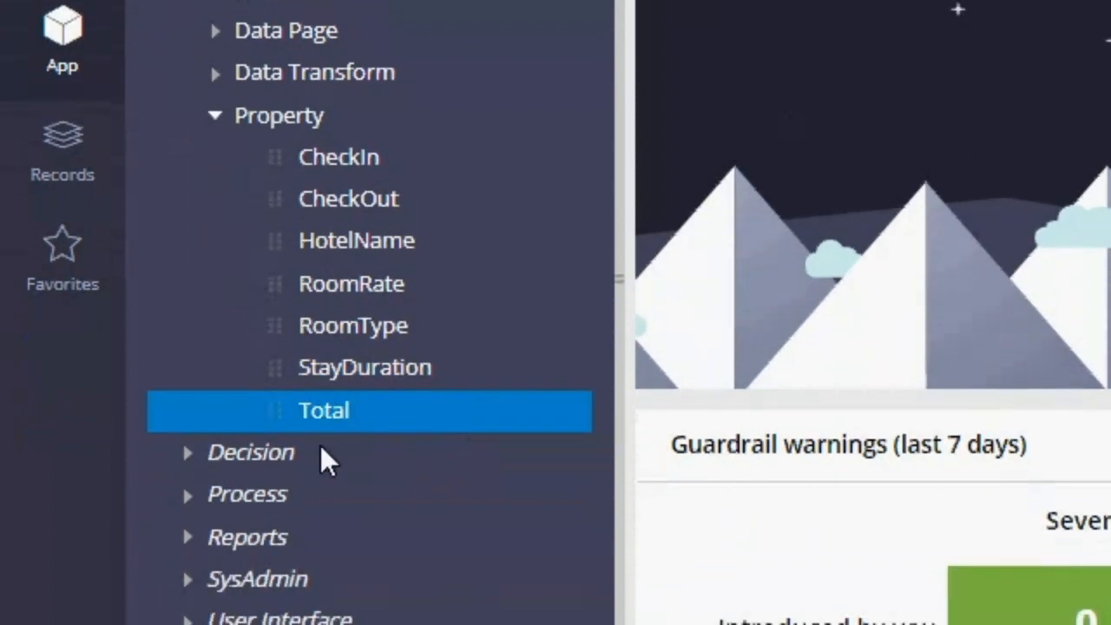
Step: Expand the Declare Expression rules under the Reservation class's Decision category and open .StayDuration
click(387, 456)
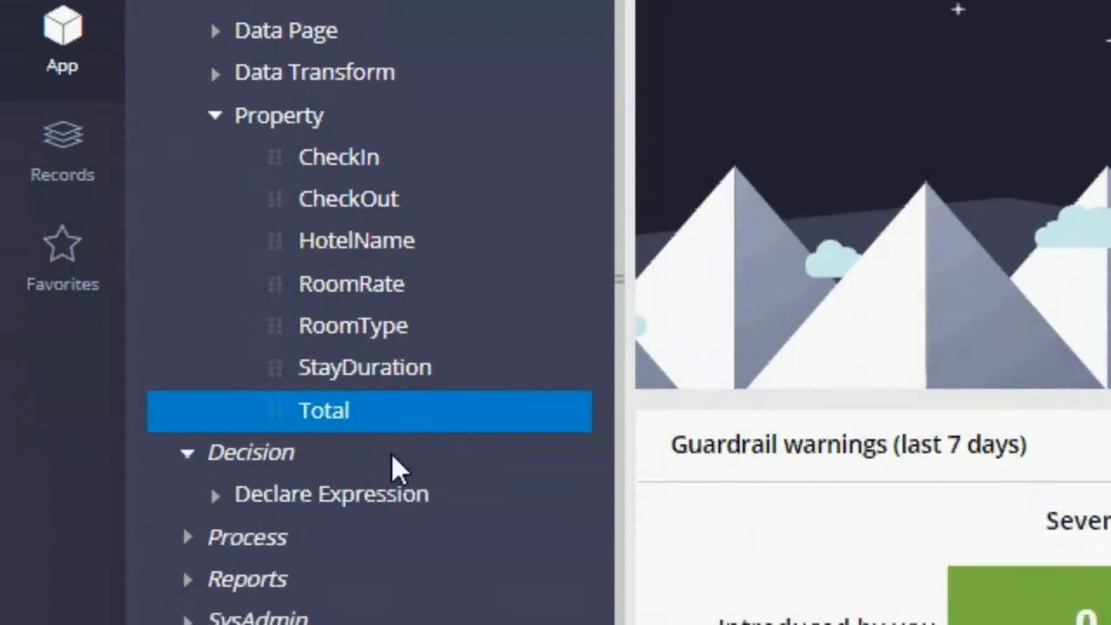
click(217, 496)
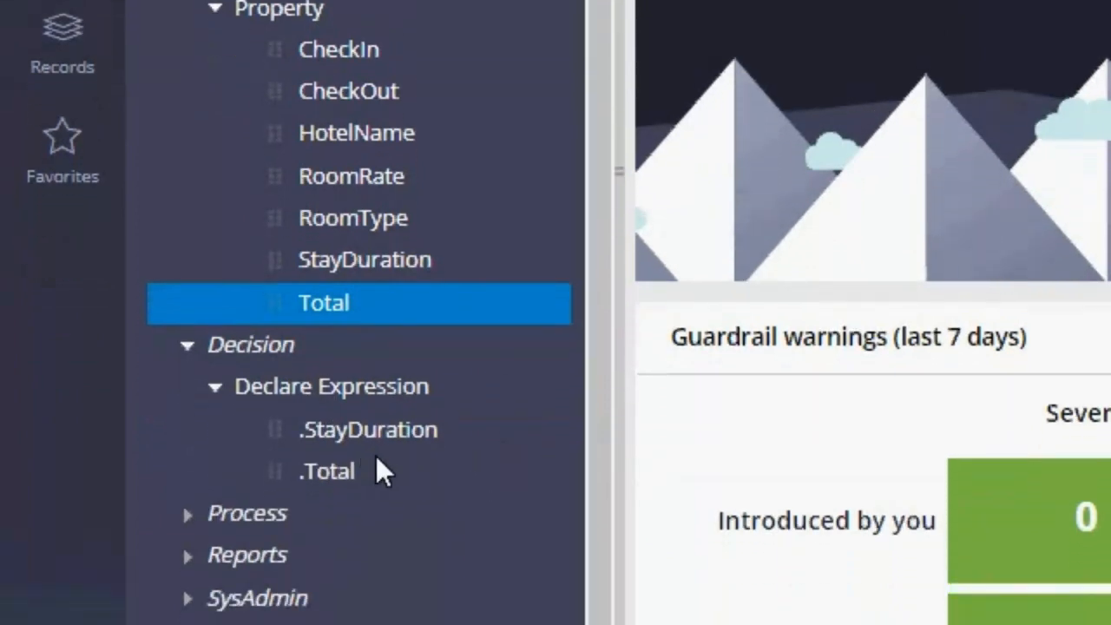
click(461, 429)
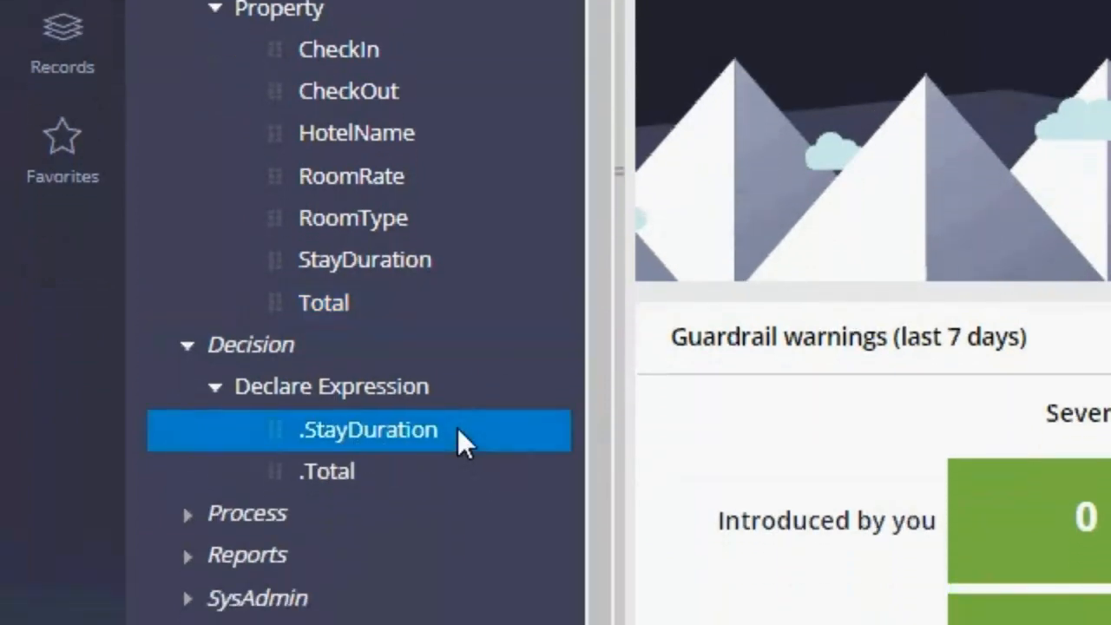
click(466, 287)
click(465, 260)
click(428, 297)
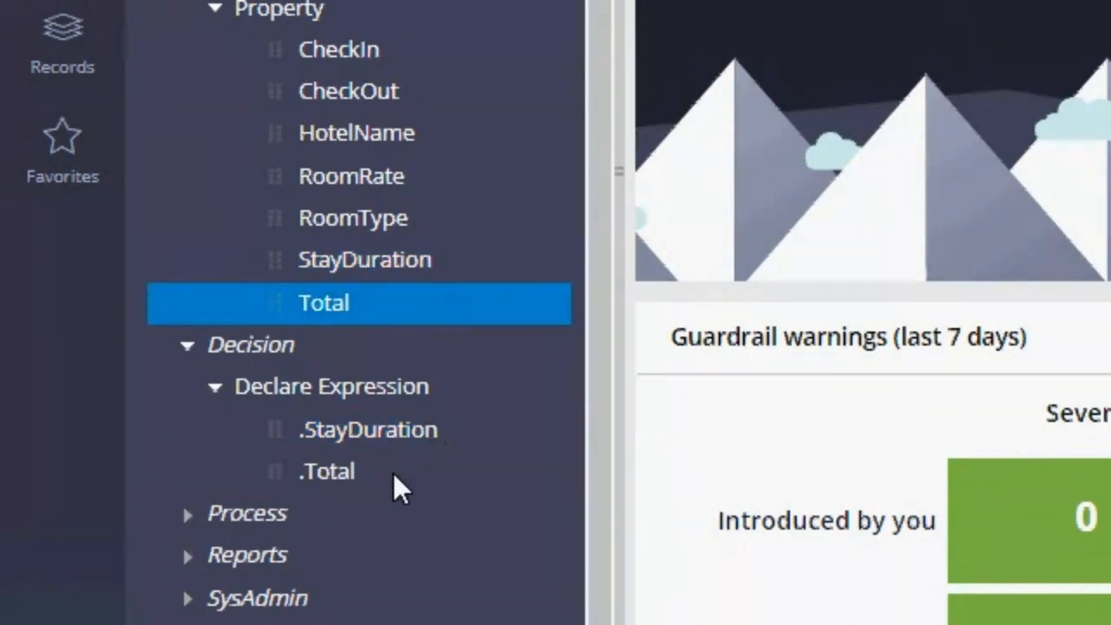
click(393, 434)
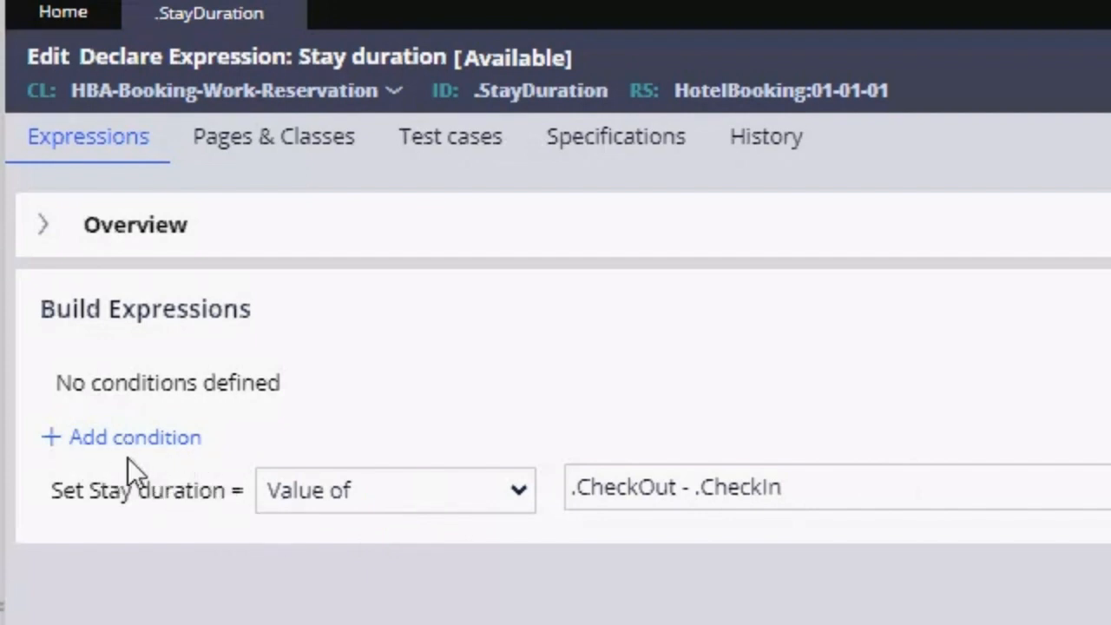
Step: Add a condition to the Stay duration expression using the "[property reference] has a value" option
click(83, 441)
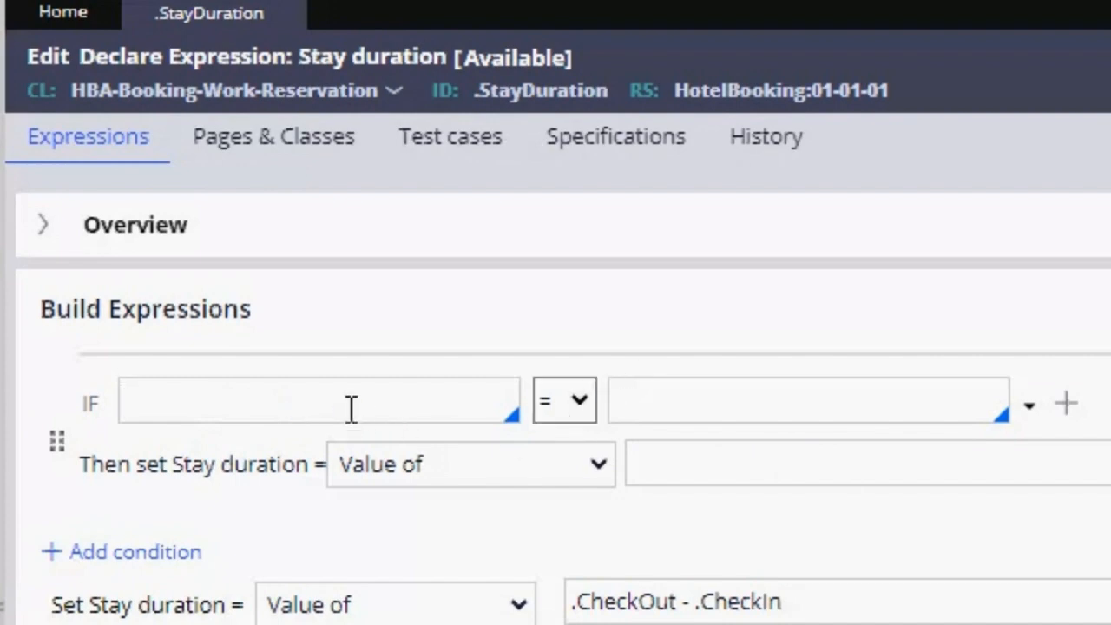
click(579, 398)
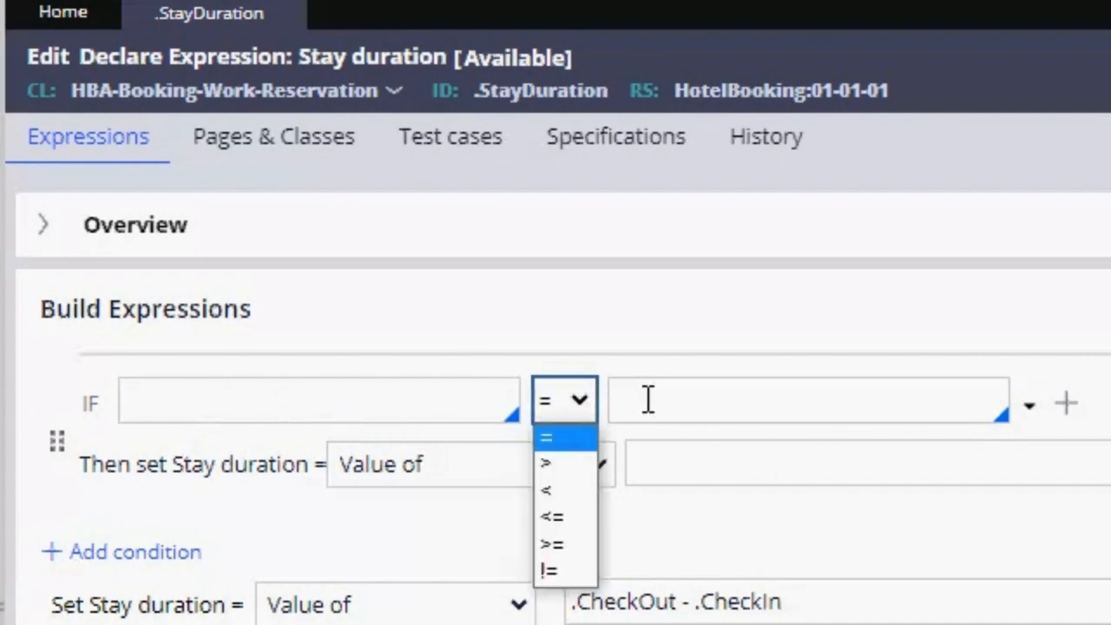
click(684, 401)
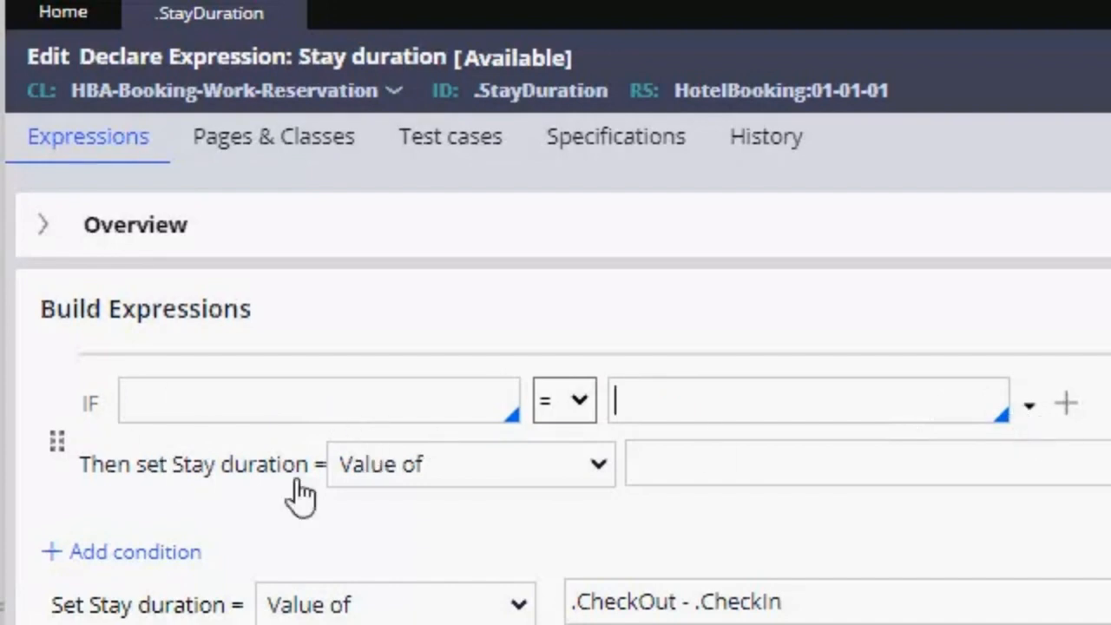
click(1032, 408)
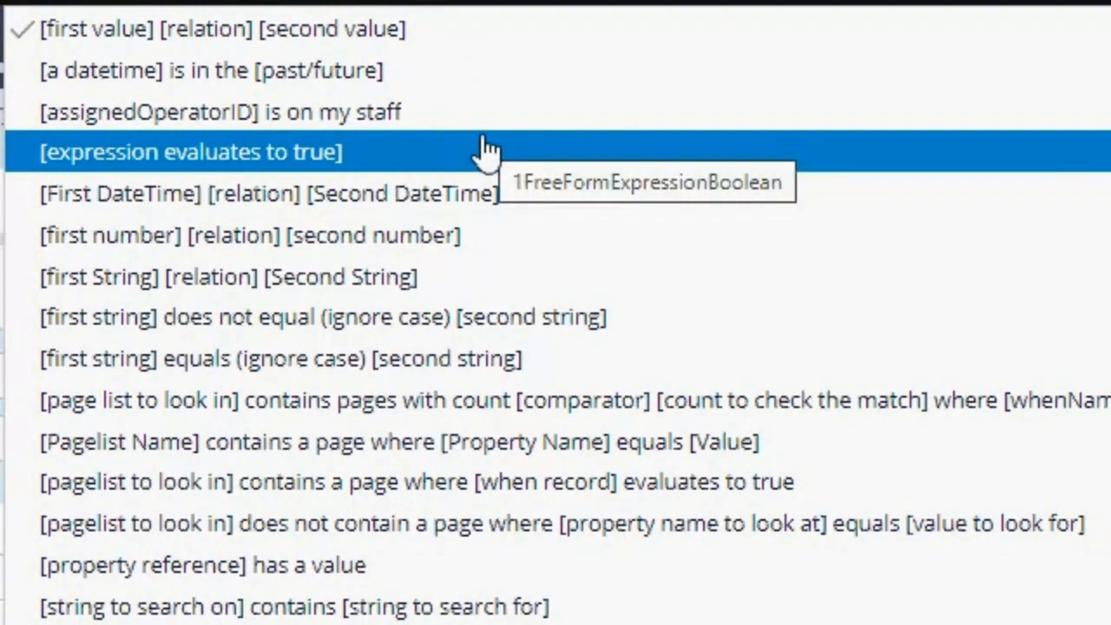
scroll(487, 217, down, 5)
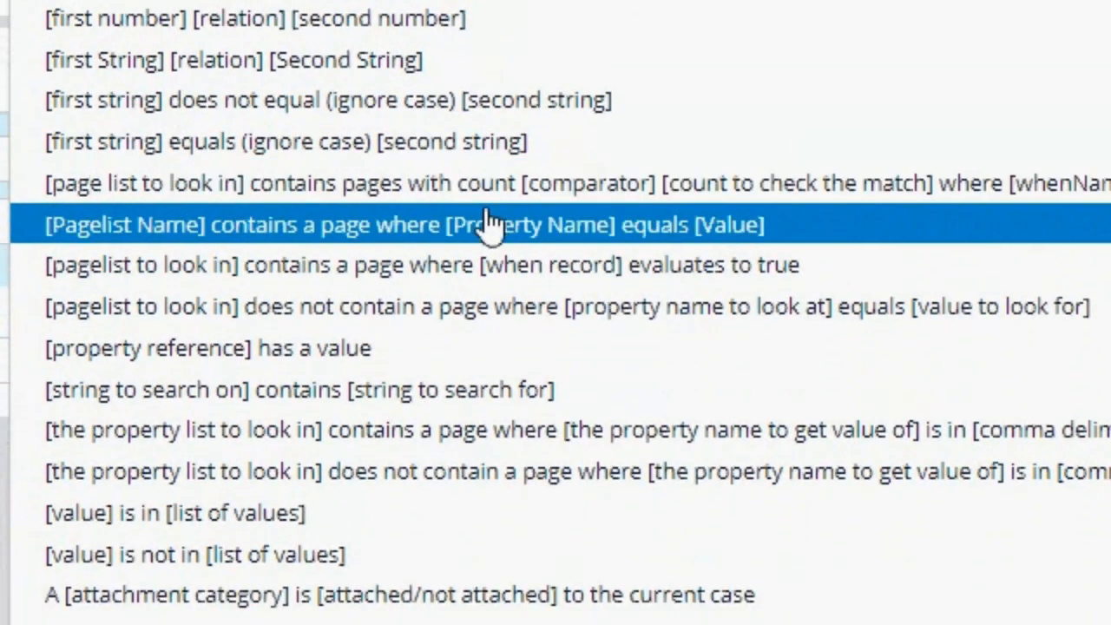
scroll(488, 221, down, 1)
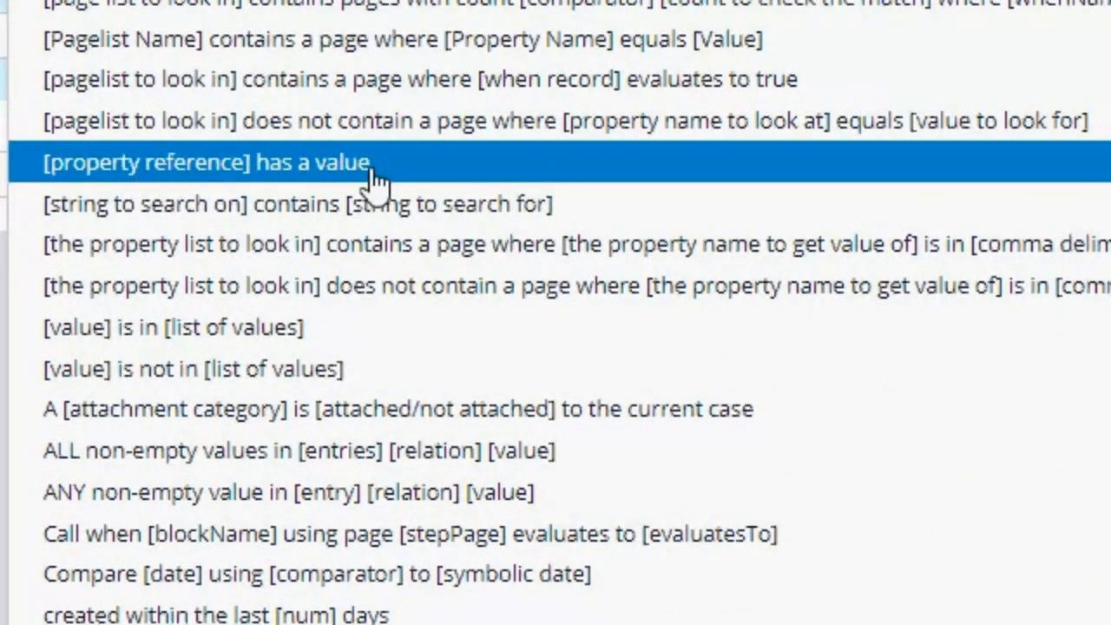
click(402, 178)
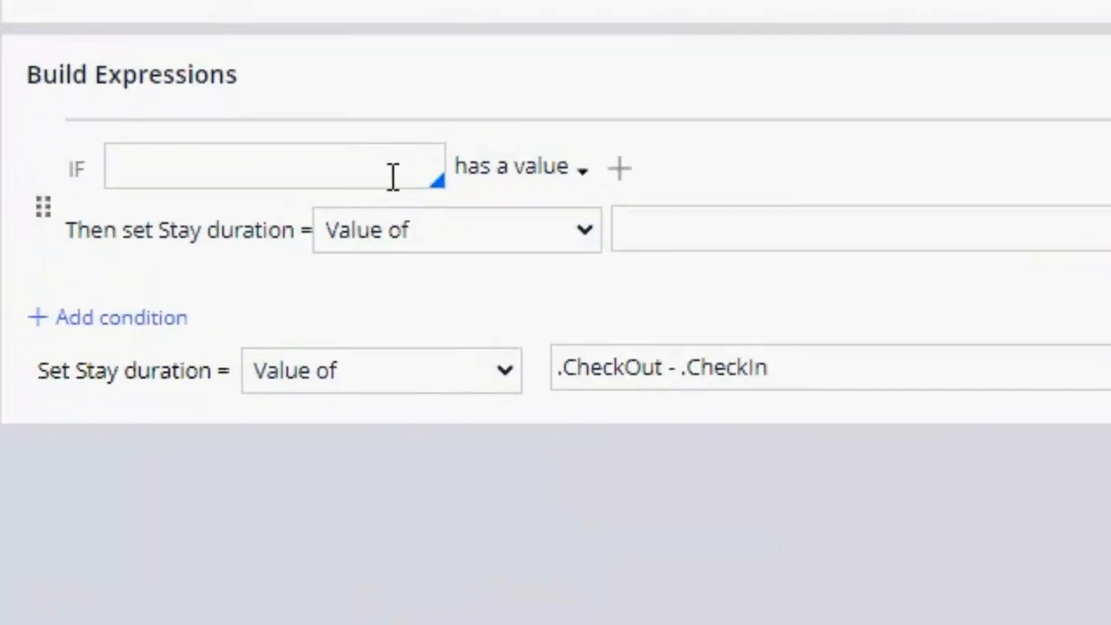
Step: Set the property checked by the new IF condition to .CheckIn
click(221, 165)
text(.)
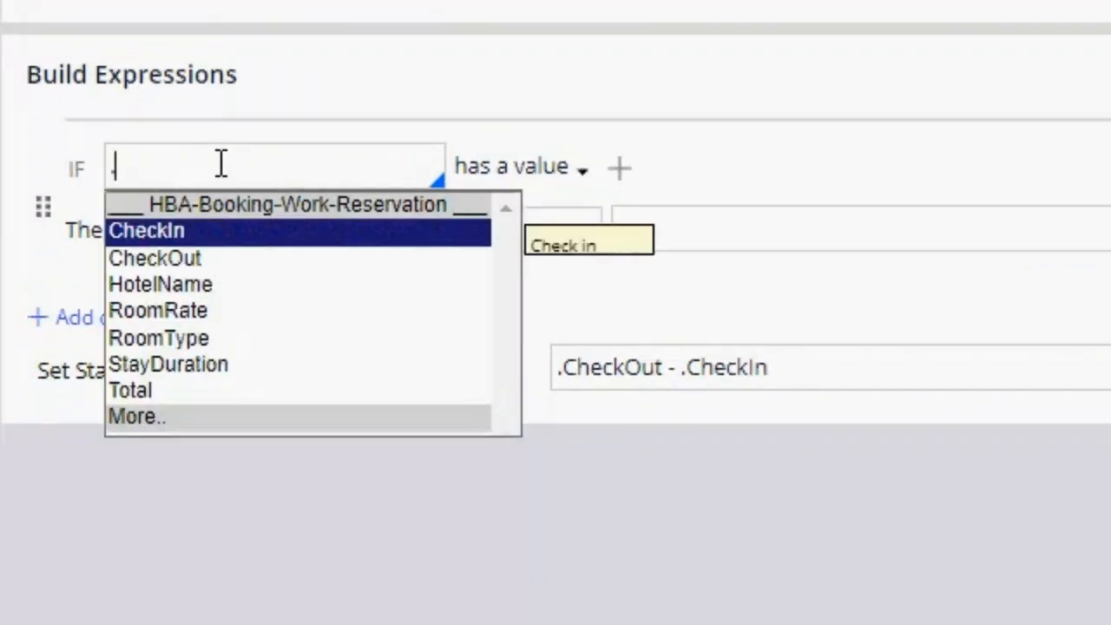
key(Return)
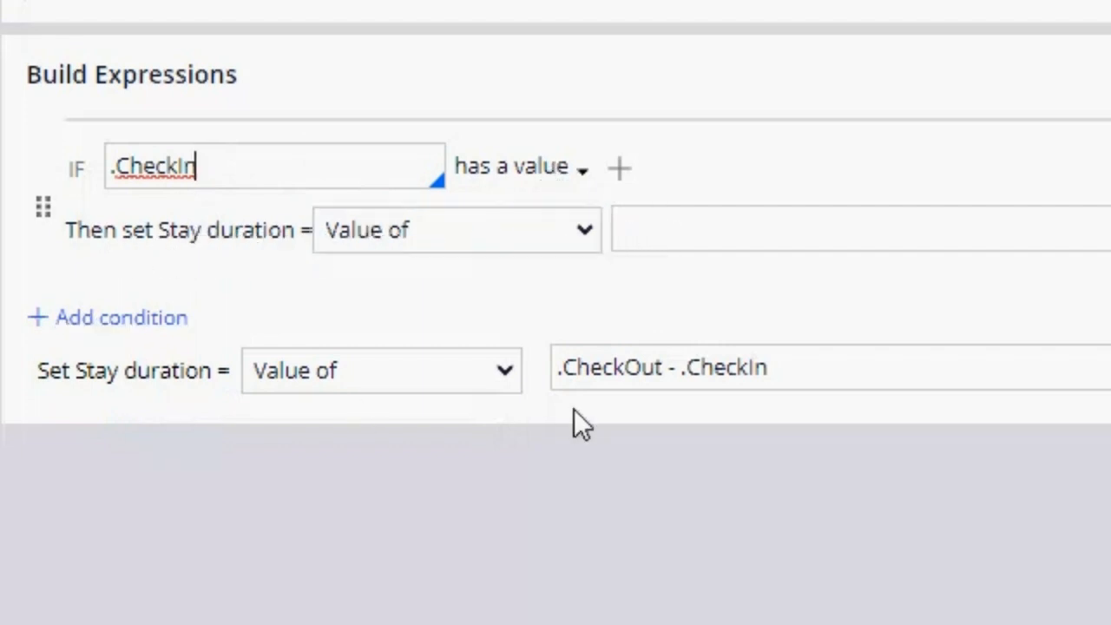
Step: Move the .CheckOut - .CheckIn equation from the default Stay duration value into the value set when the condition is met
drag(823, 378, 554, 366)
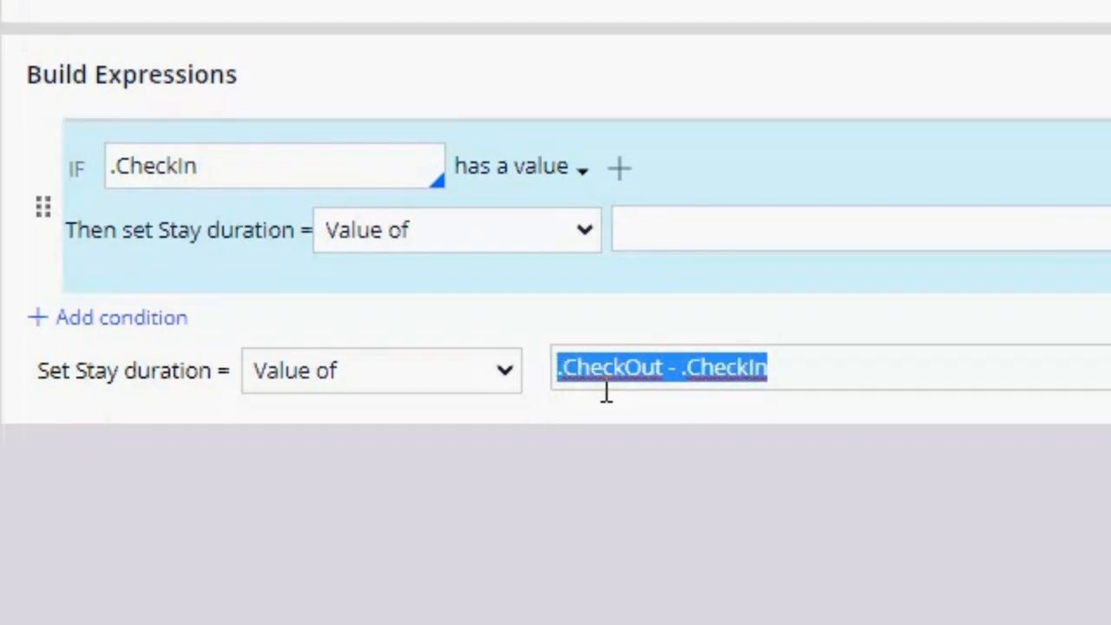
key(ctrl+x)
click(734, 225)
key(ctrl+v)
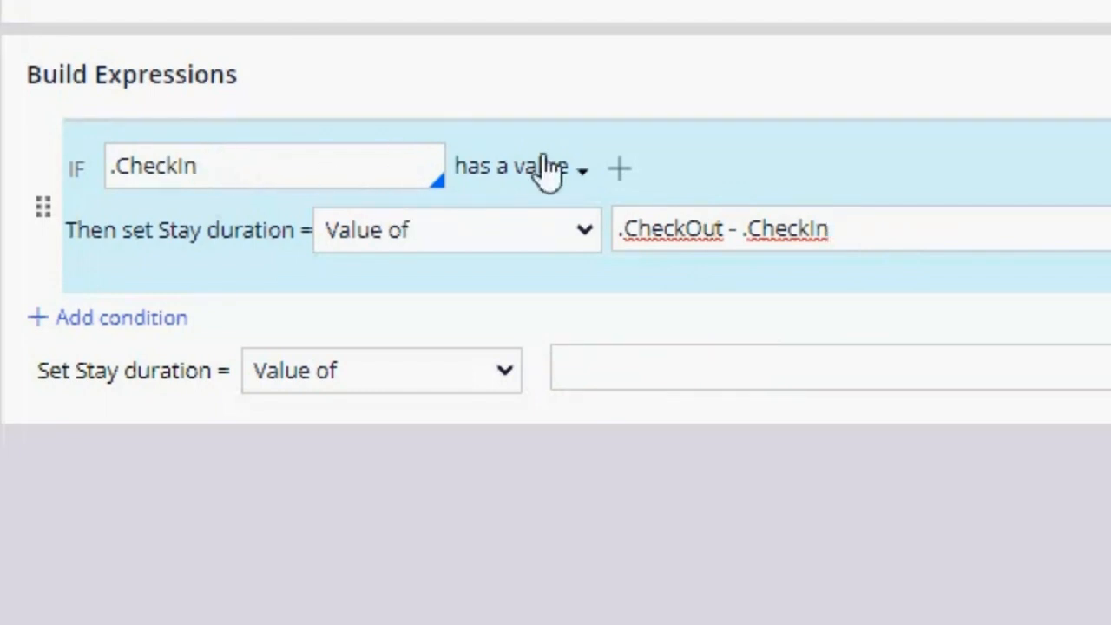
Step: Add an AND condition to the Stay duration expression checking that .CheckOut has a value
click(622, 187)
click(598, 248)
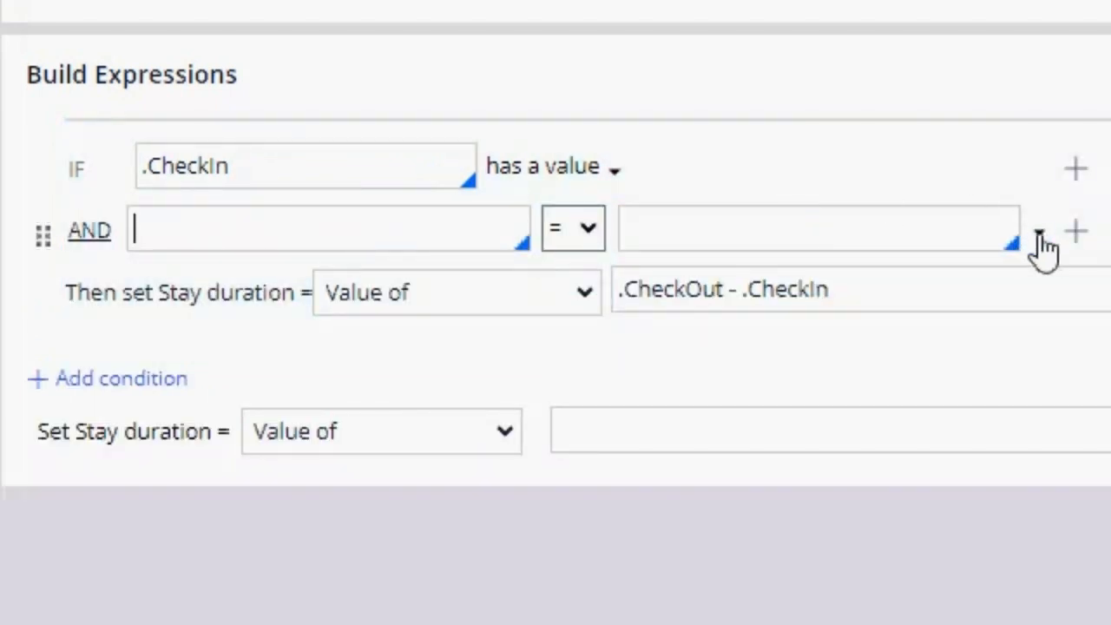
click(1039, 232)
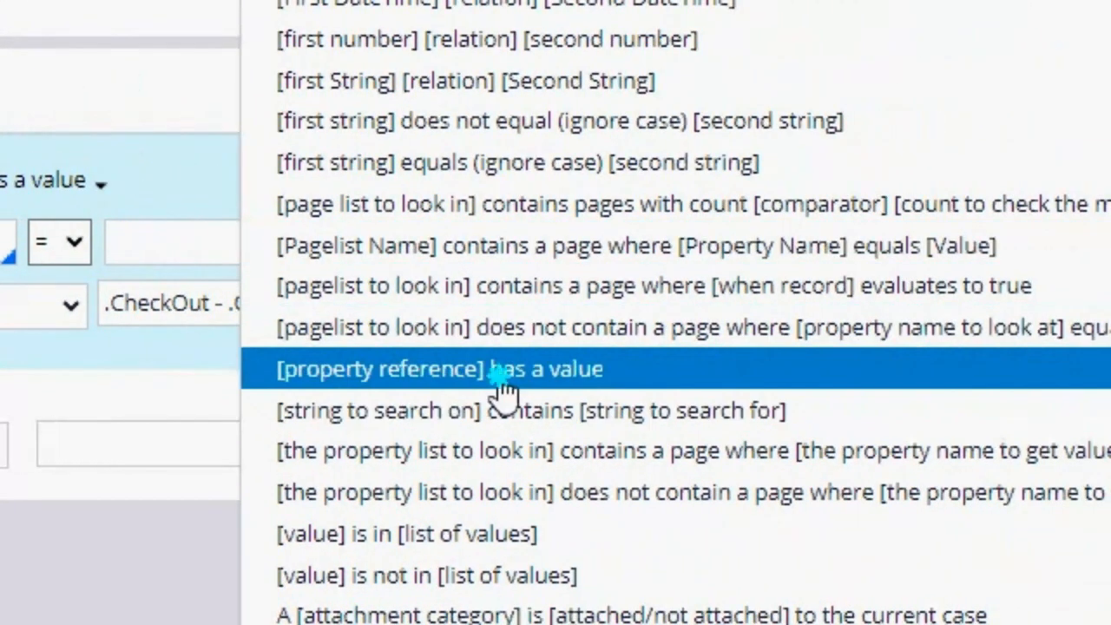
click(502, 388)
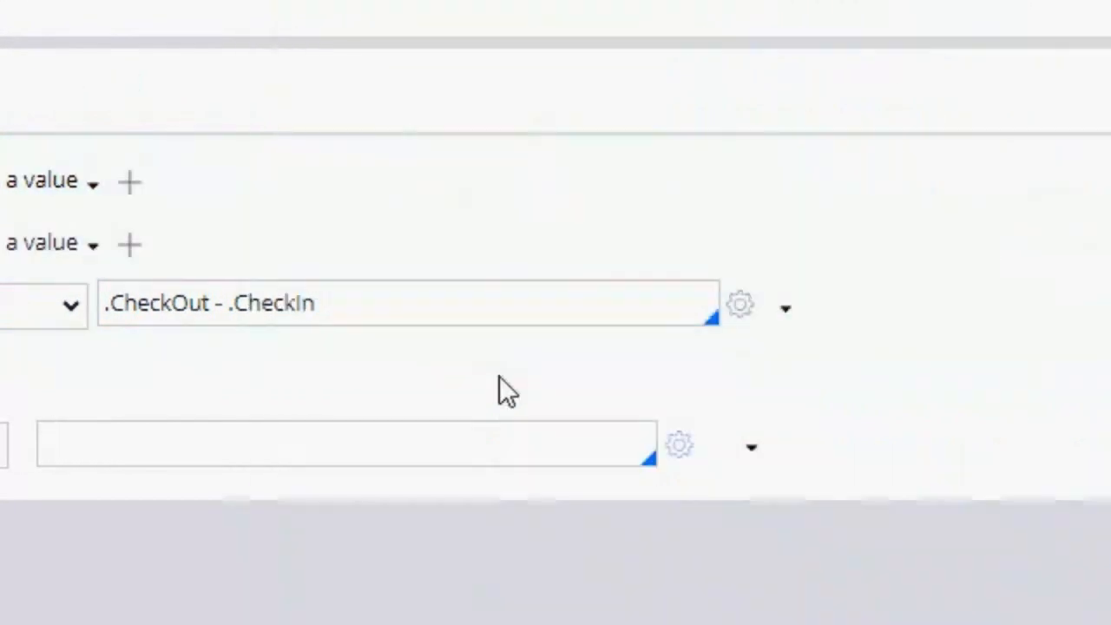
click(261, 272)
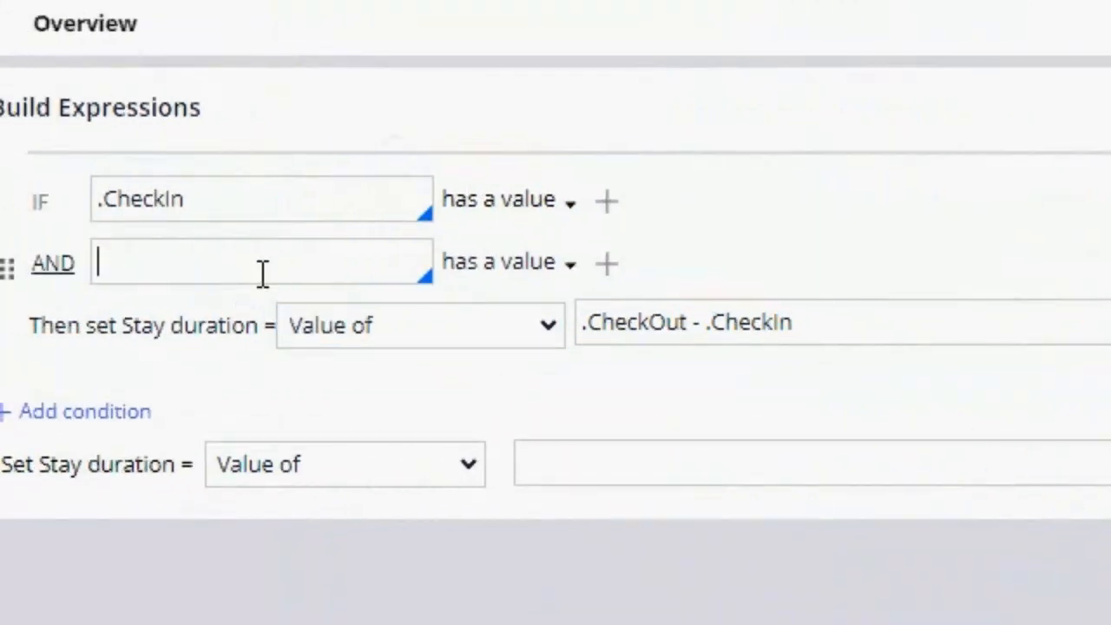
text(.ch)
key(Down)
key(Return)
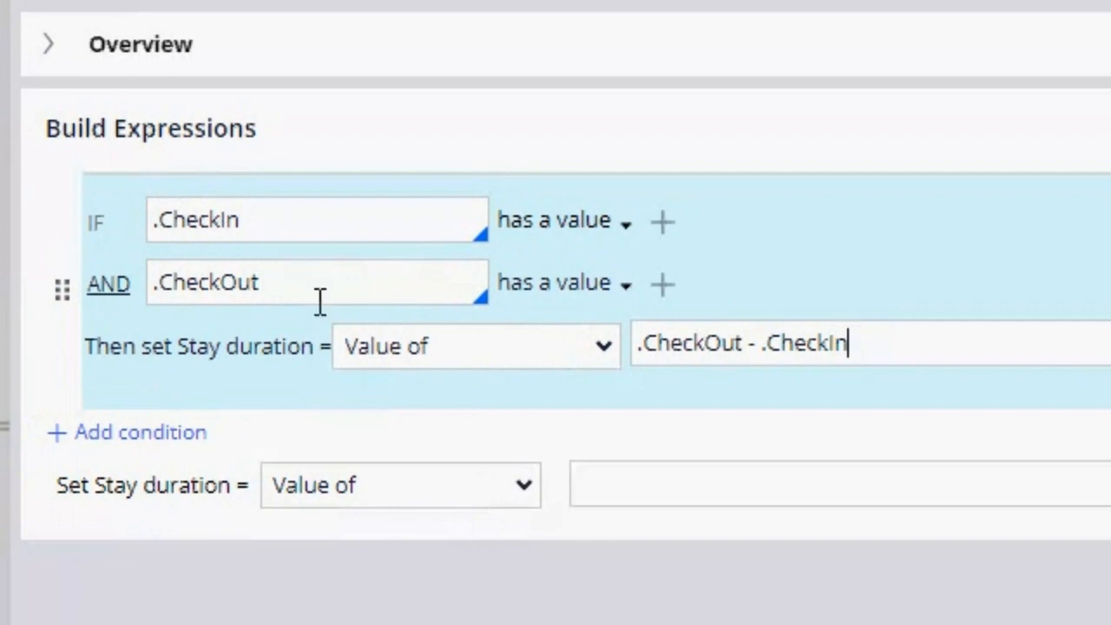
Step: Save the Stay duration Declare Expression with its default value left empty
drag(899, 346, 635, 347)
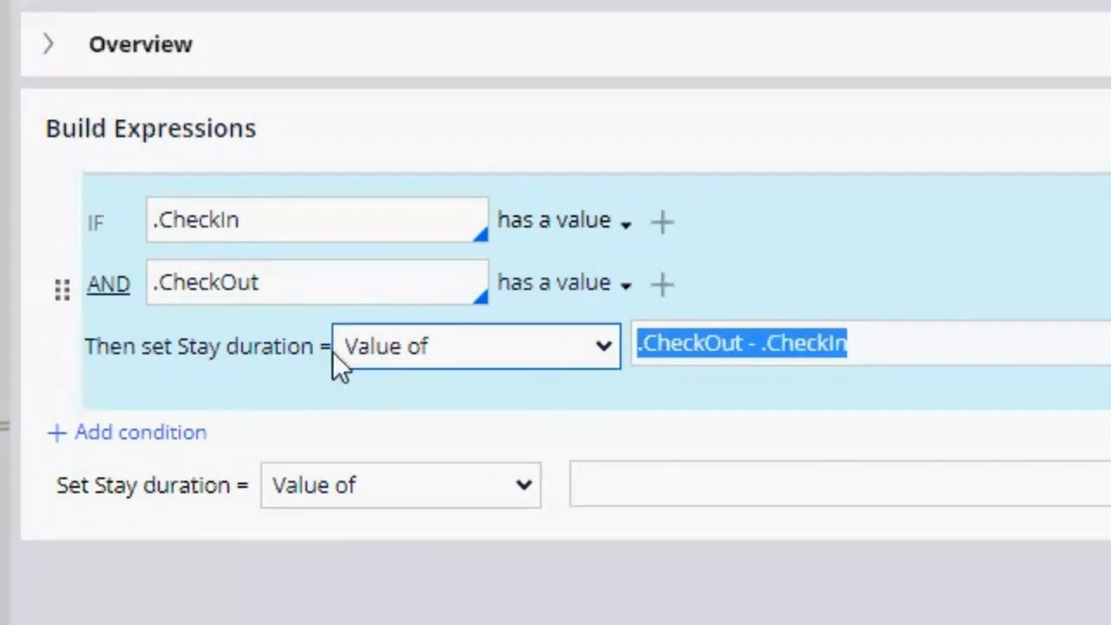
click(890, 356)
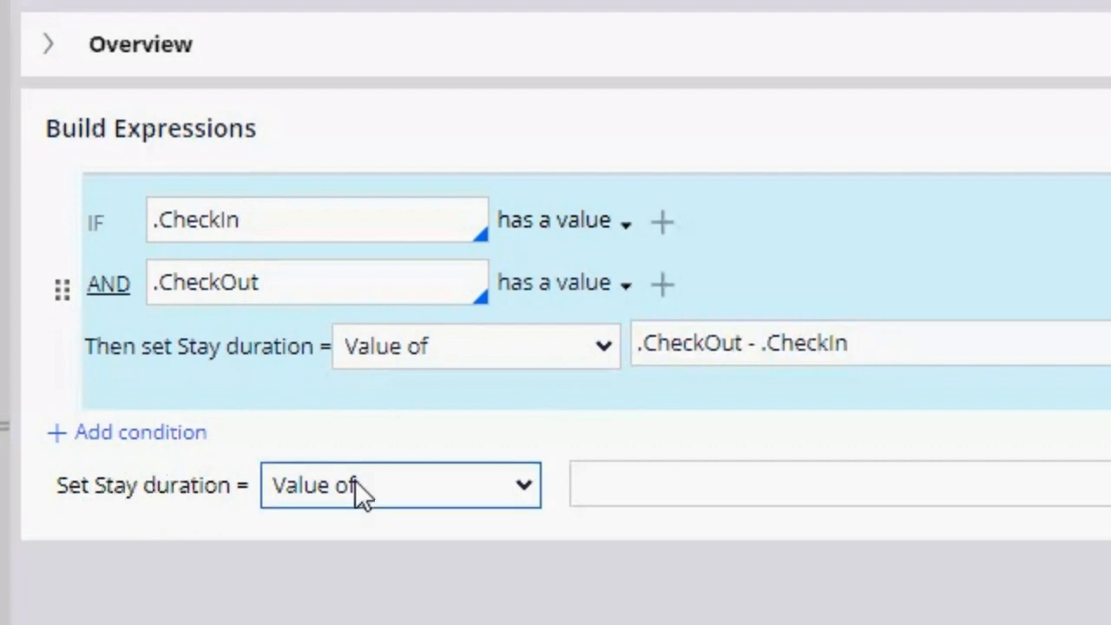
click(781, 486)
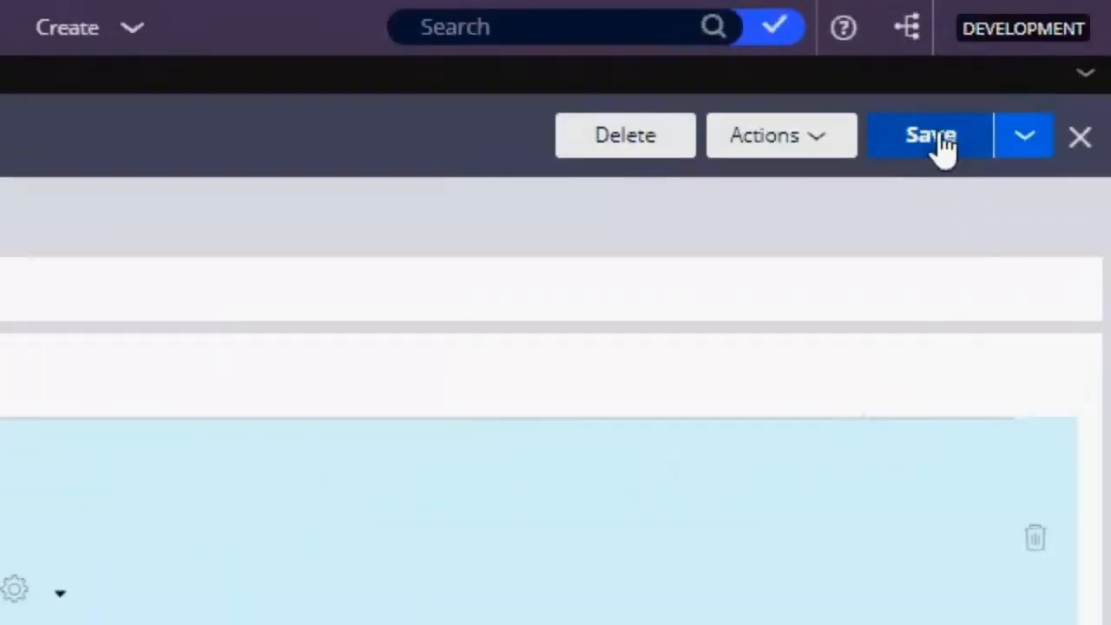
click(942, 139)
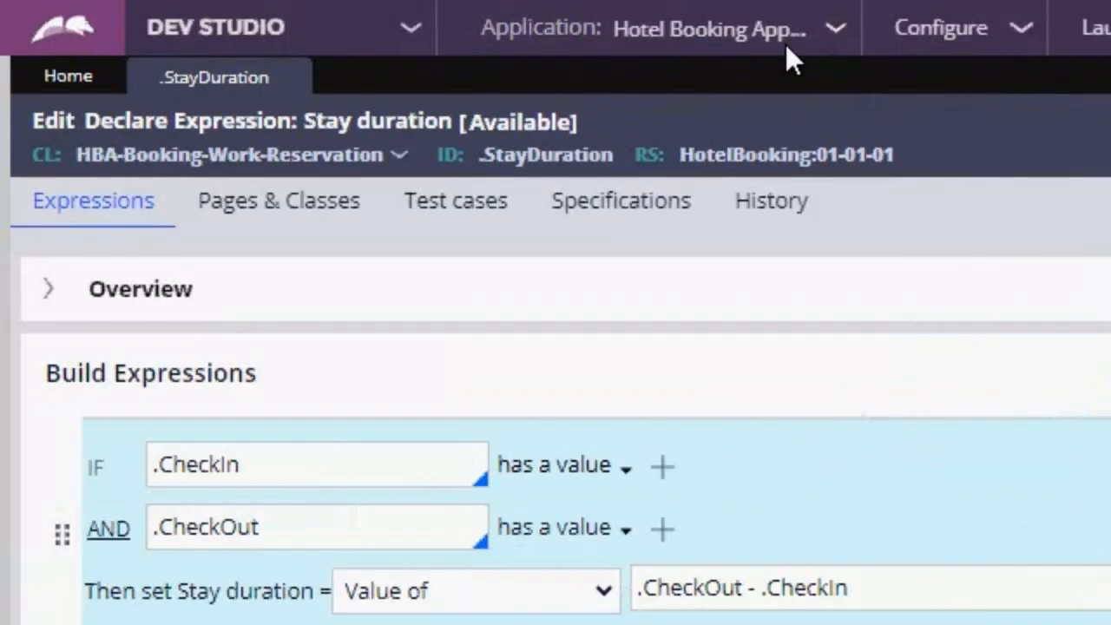
Step: Switch to App Studio and create a new Reservation case in the application preview
click(401, 33)
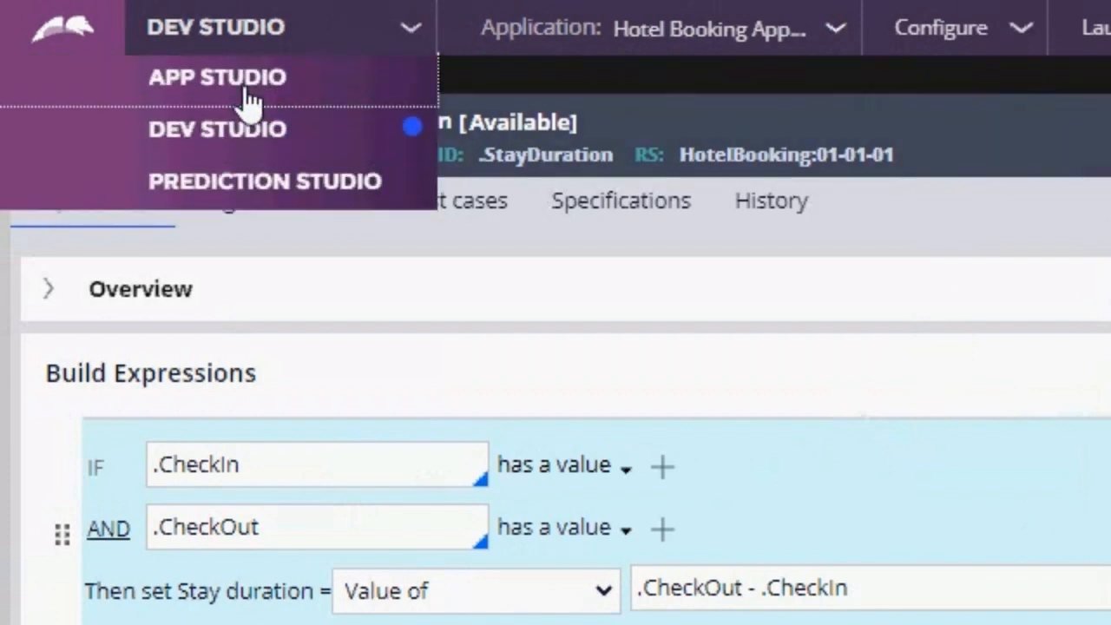
click(247, 91)
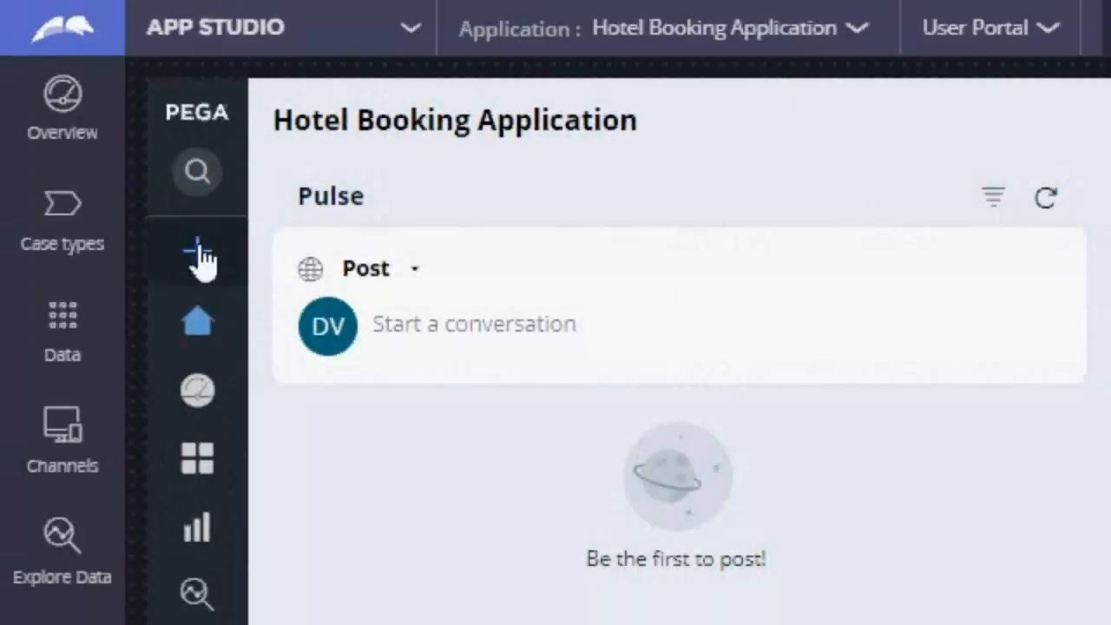
click(201, 257)
click(298, 311)
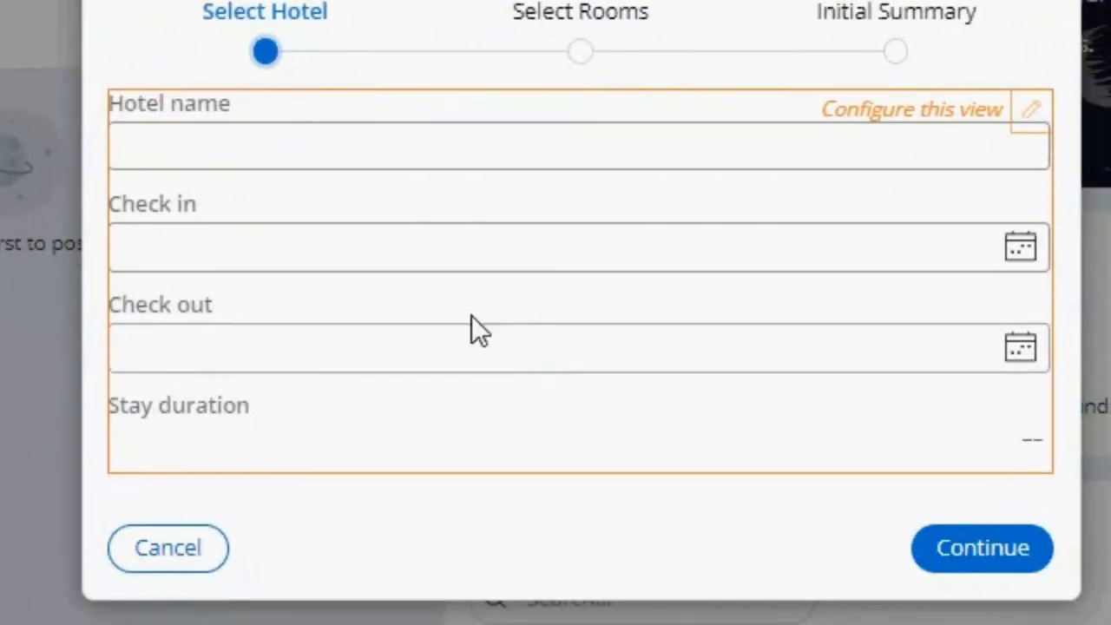
Step: Set the reservation's check-in date to 7/21/2023 and check-out date to 7/22/2023
click(1012, 261)
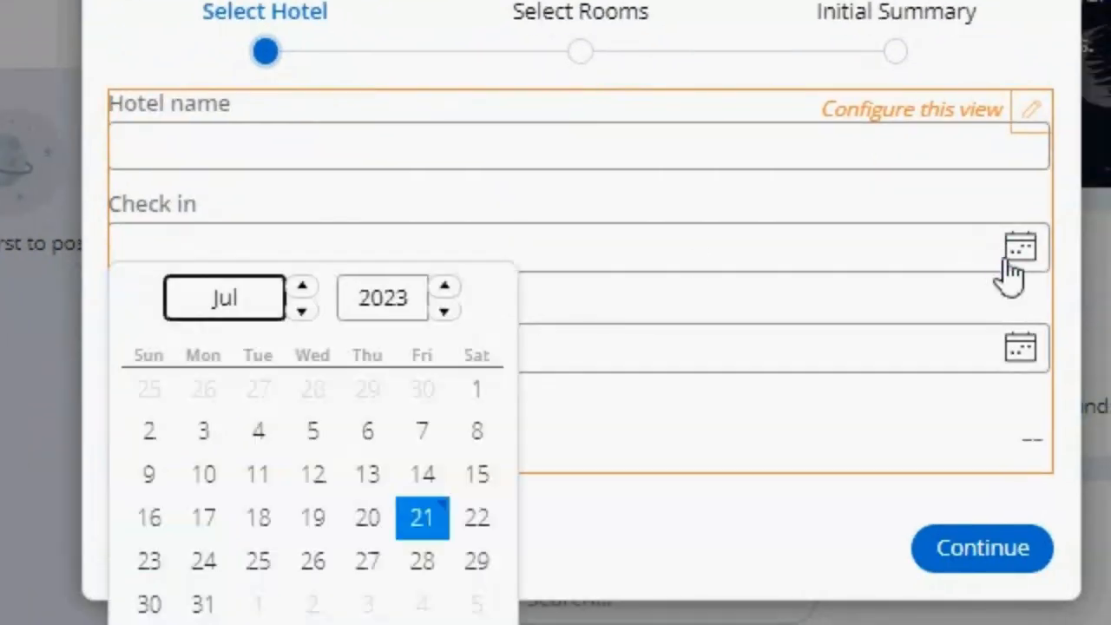
click(434, 521)
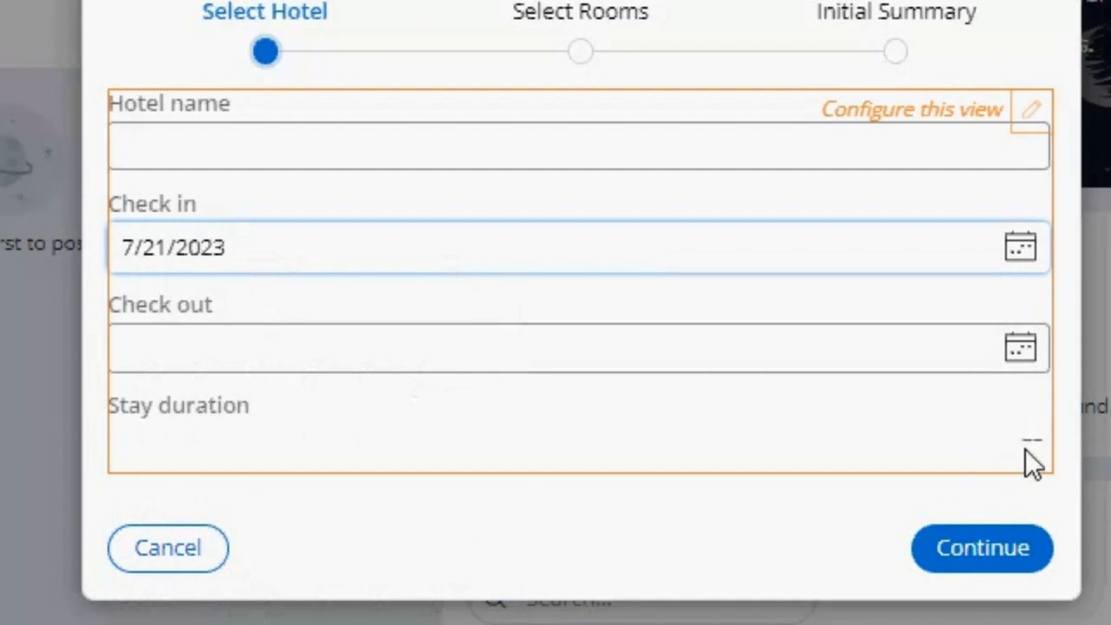
click(1025, 349)
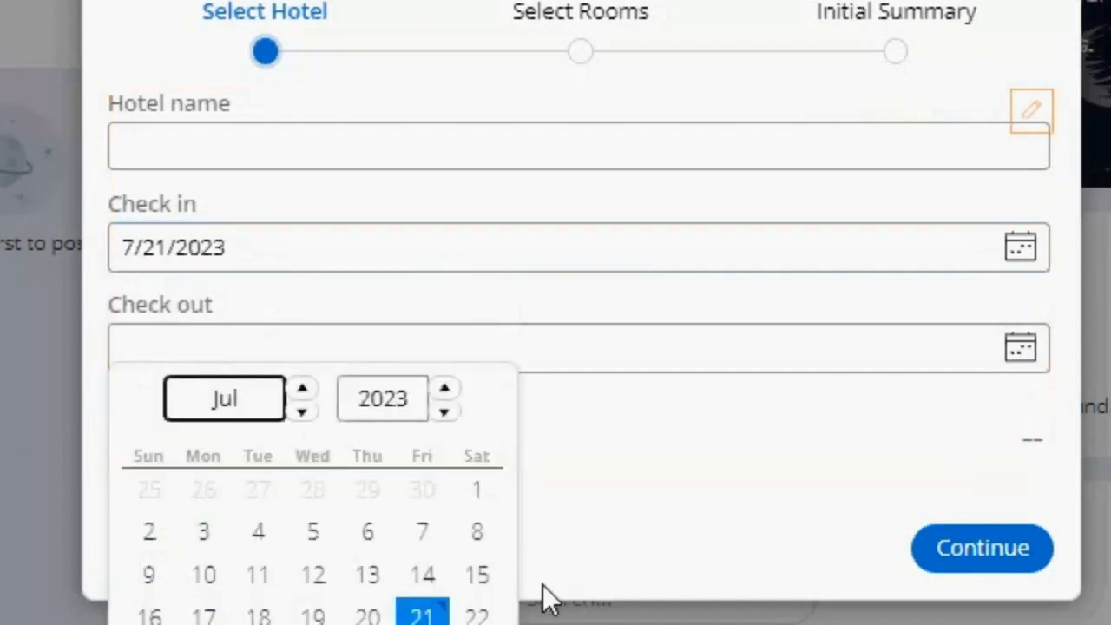
click(479, 616)
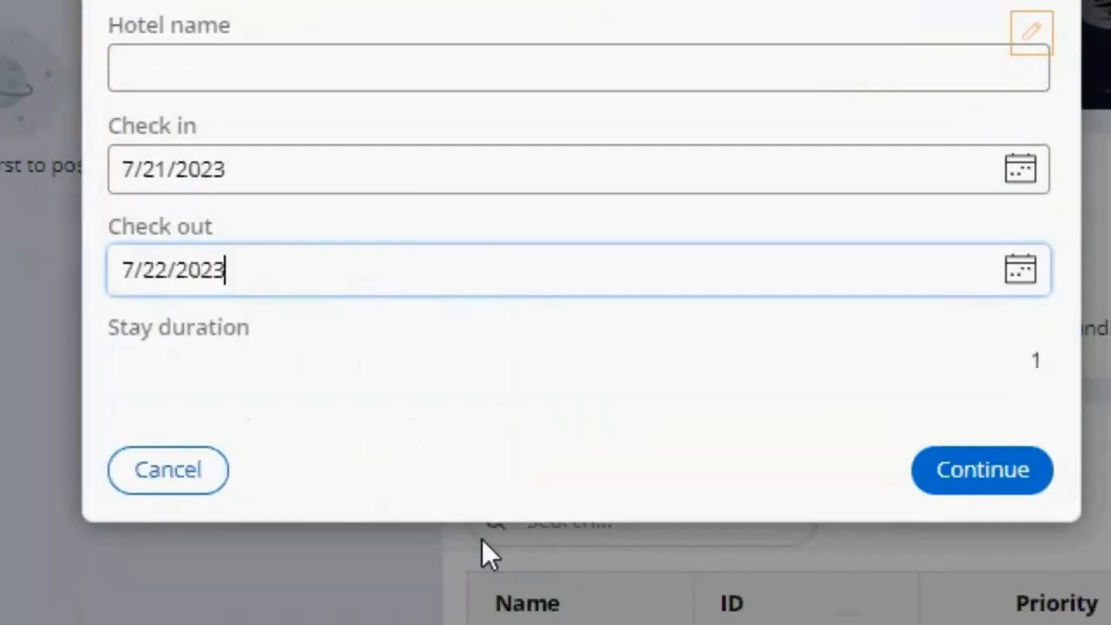
Step: Clear the check-out date to test the conditional Stay duration calculation
triple_click(926, 270)
key(BackSpace)
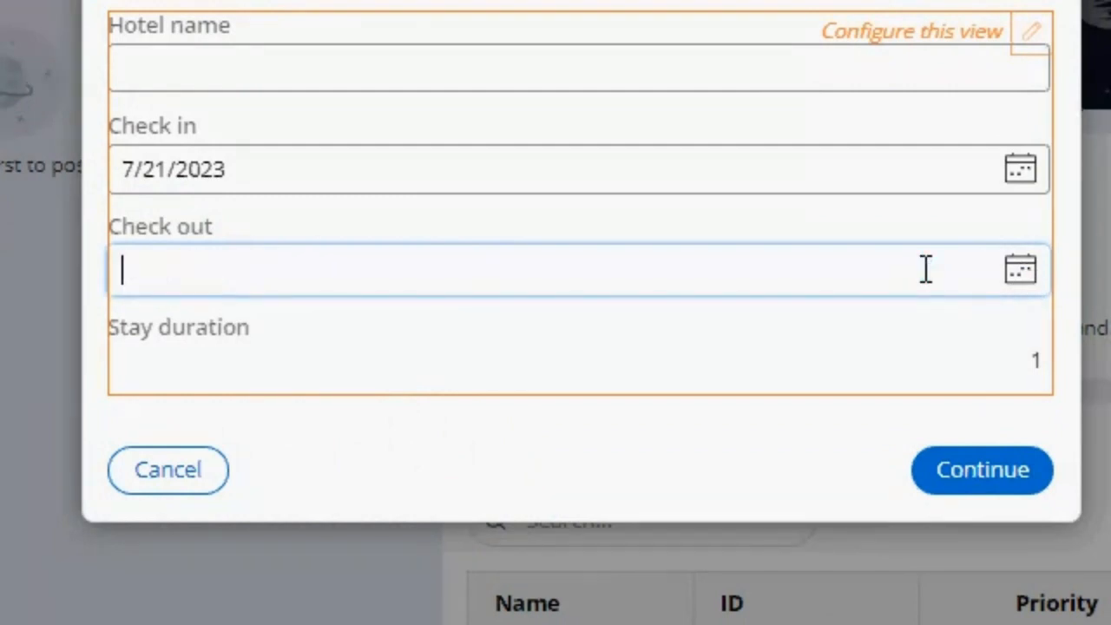
click(904, 437)
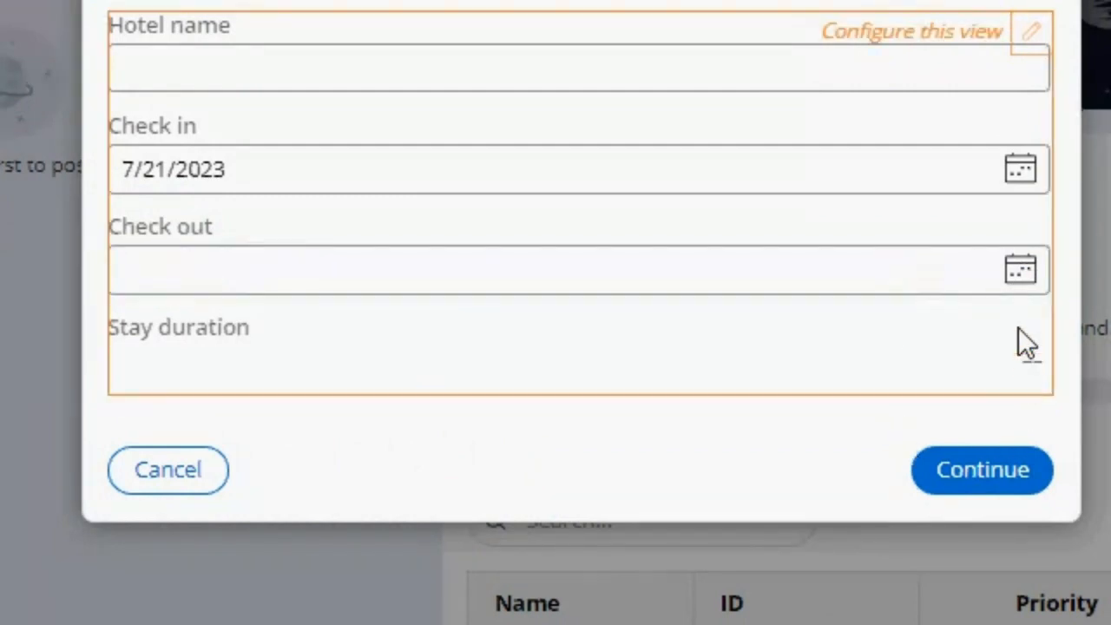
Step: Set the check-out date to 7/29/2023 and continue to the Select Rooms step
click(1020, 270)
click(477, 583)
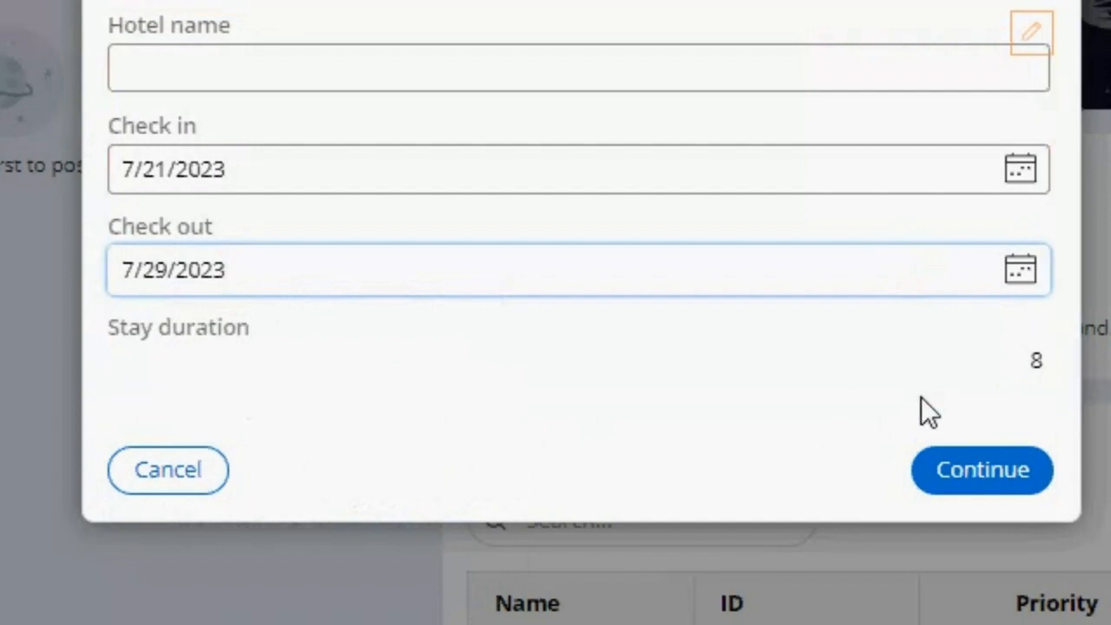
click(963, 469)
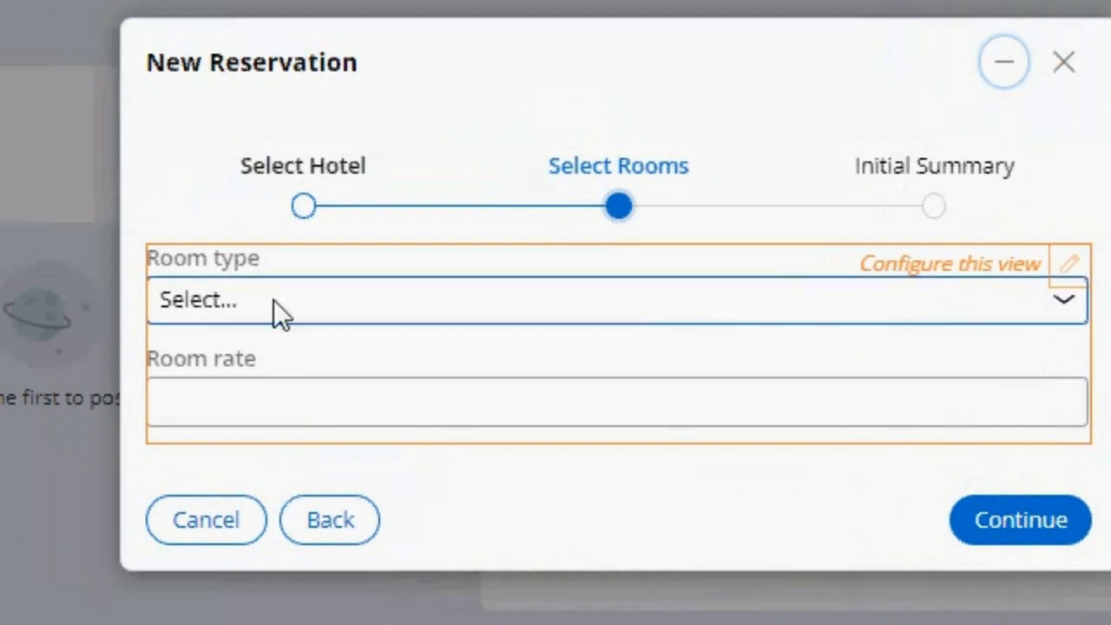
Step: Cancel the new reservation and delete the unsubmitted case
click(376, 412)
click(253, 514)
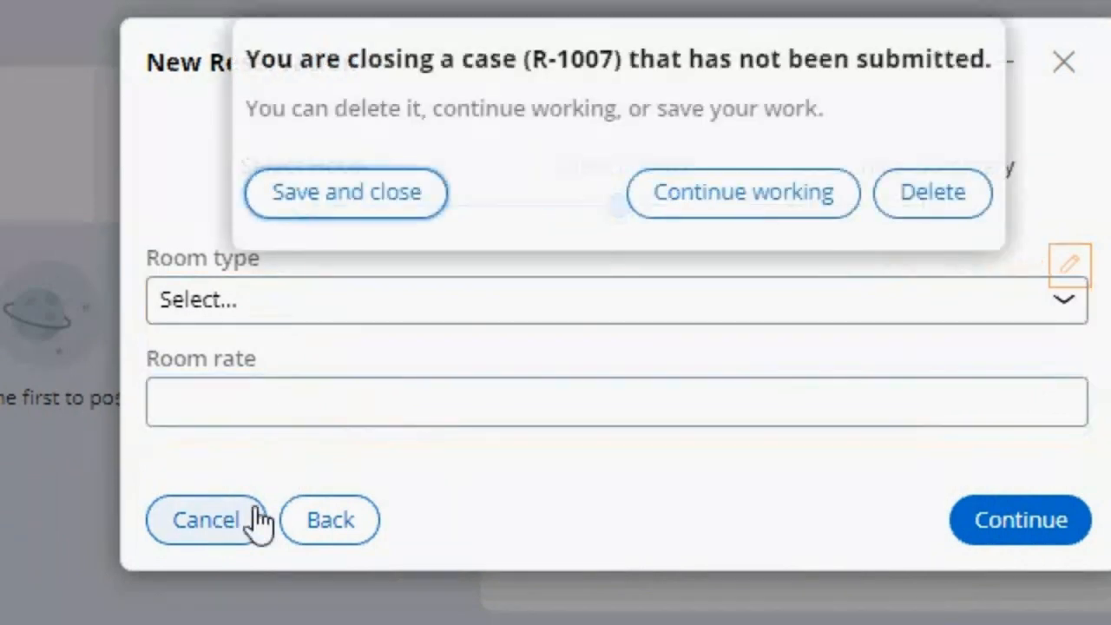
click(929, 198)
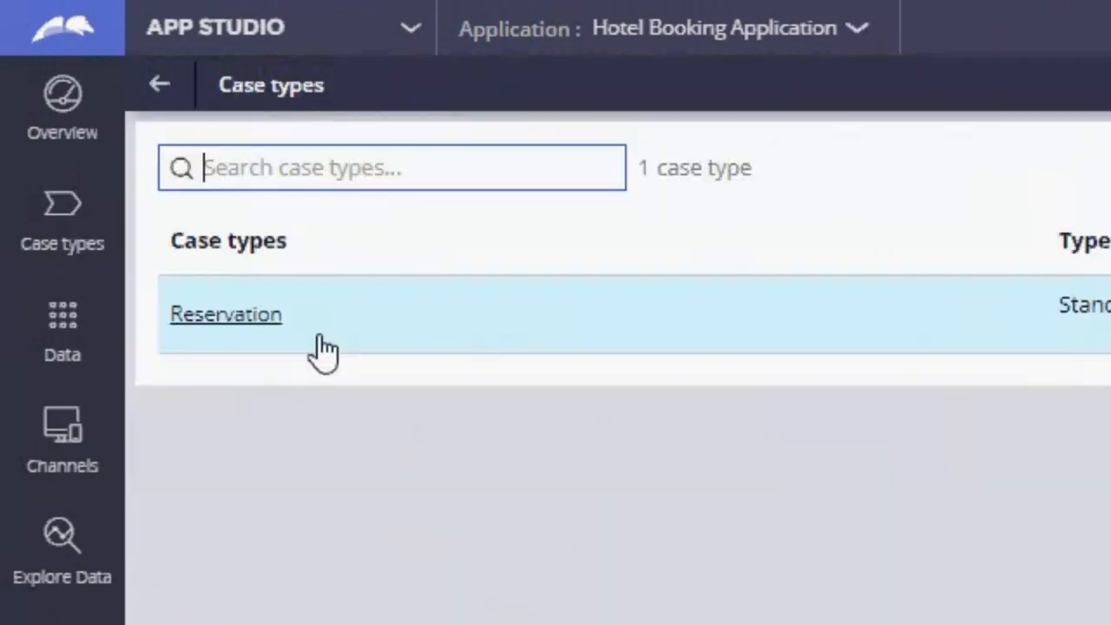
Step: Open the Reservation case type and the view configuration of its Select Rooms step
click(216, 323)
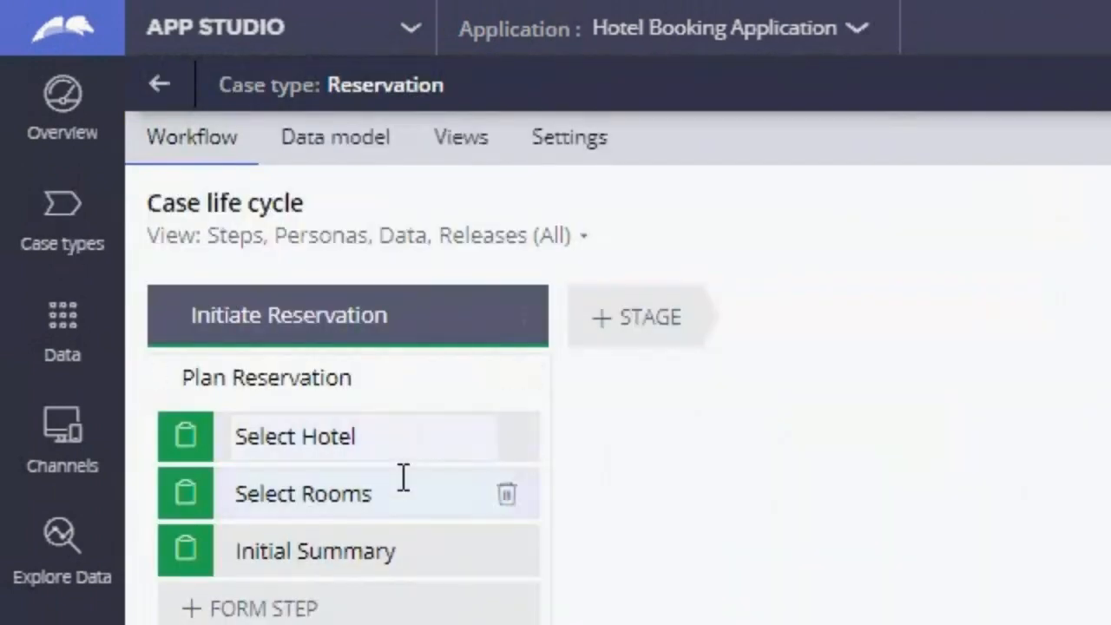
click(402, 494)
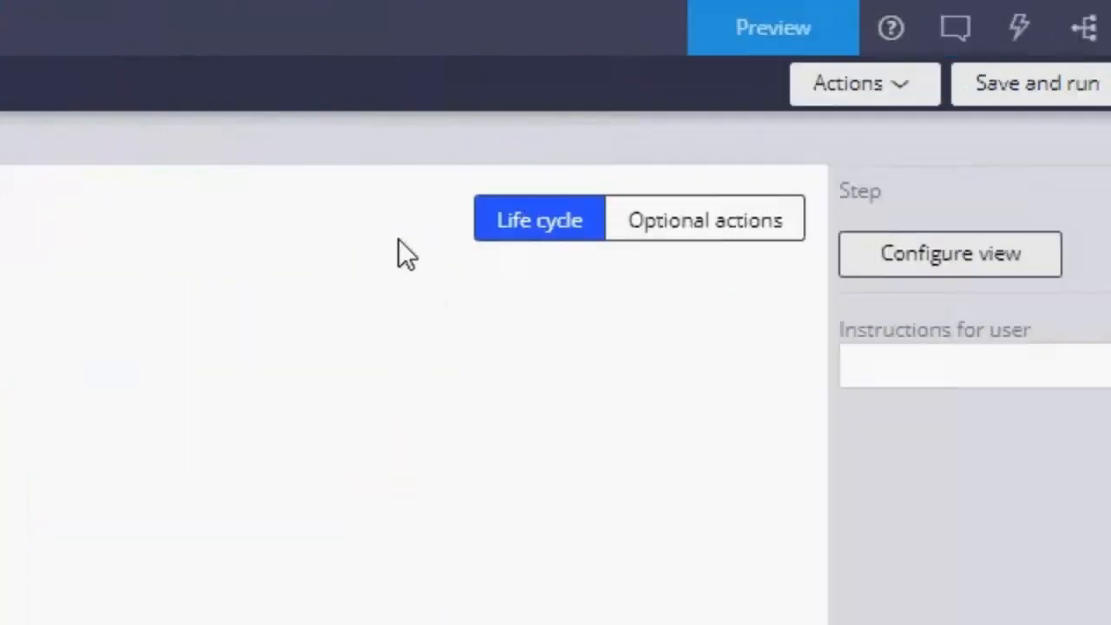
click(727, 280)
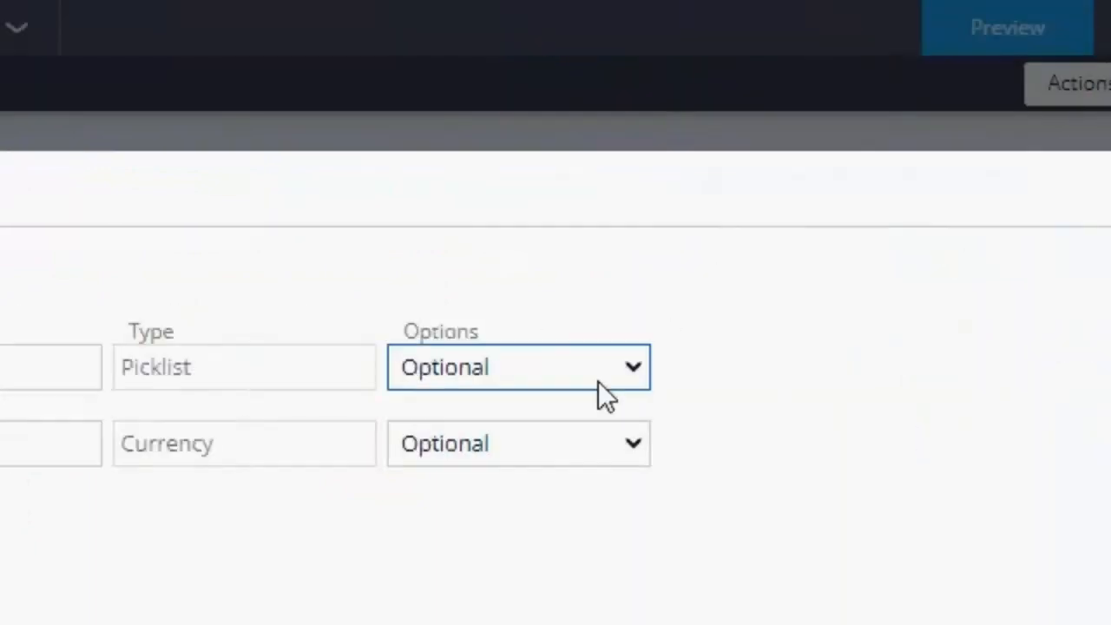
Step: Try to make Room rate a Calculated (read-only) field using the Custom function
click(909, 447)
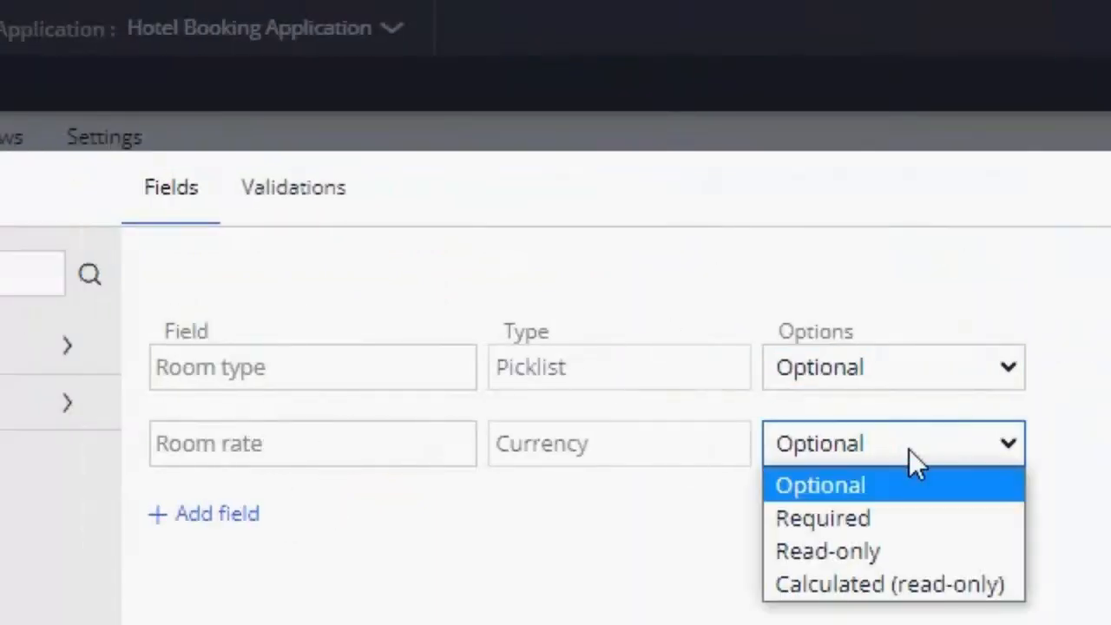
click(897, 584)
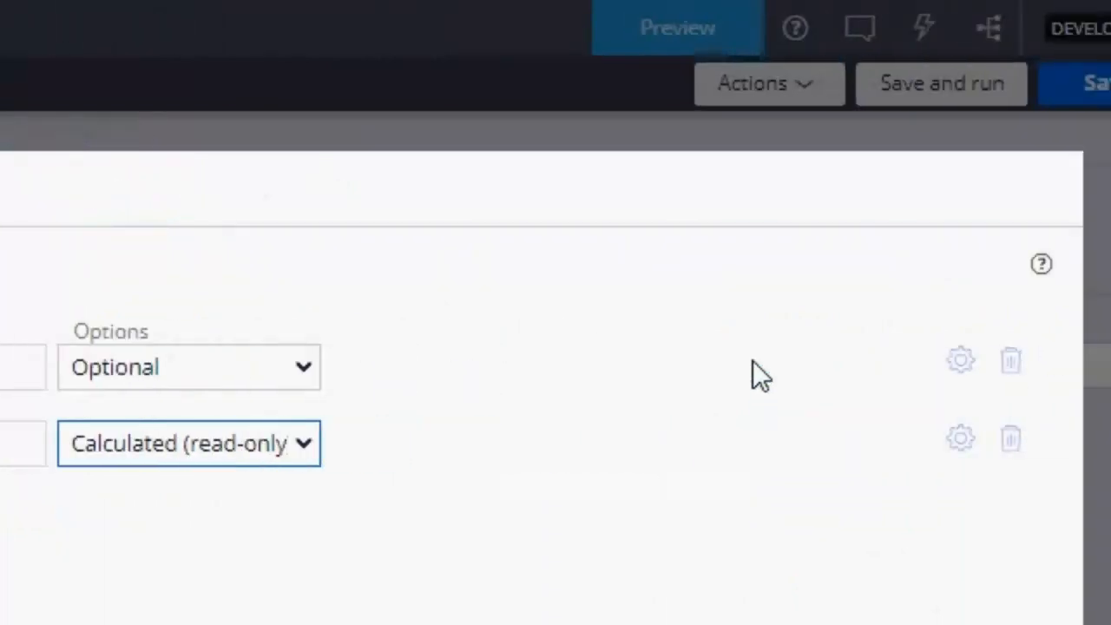
click(887, 446)
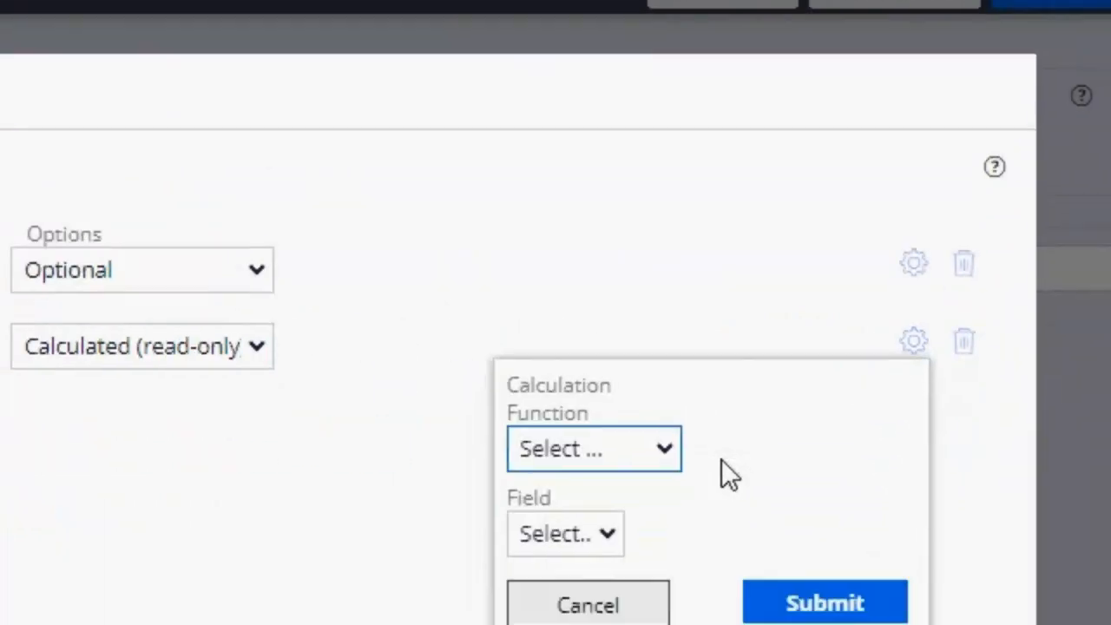
click(577, 554)
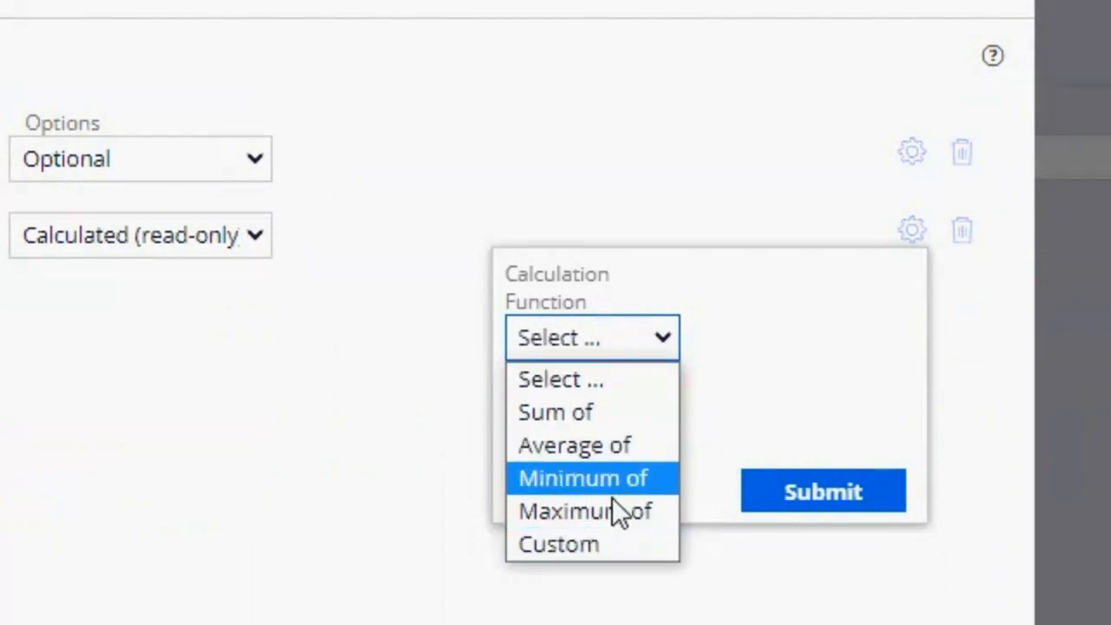
click(619, 542)
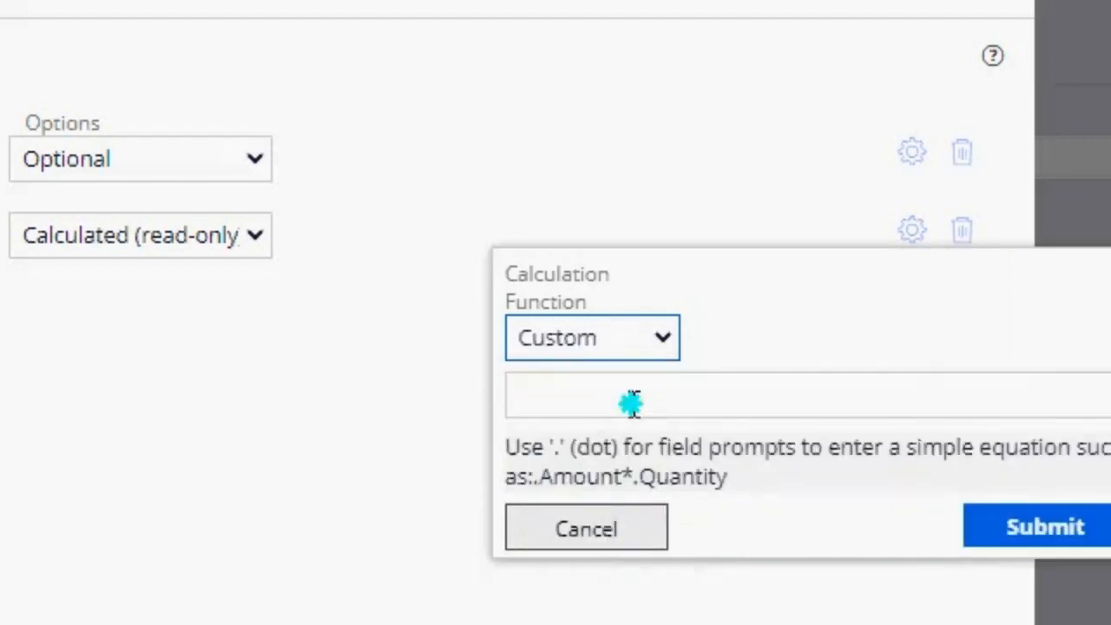
click(634, 402)
click(659, 397)
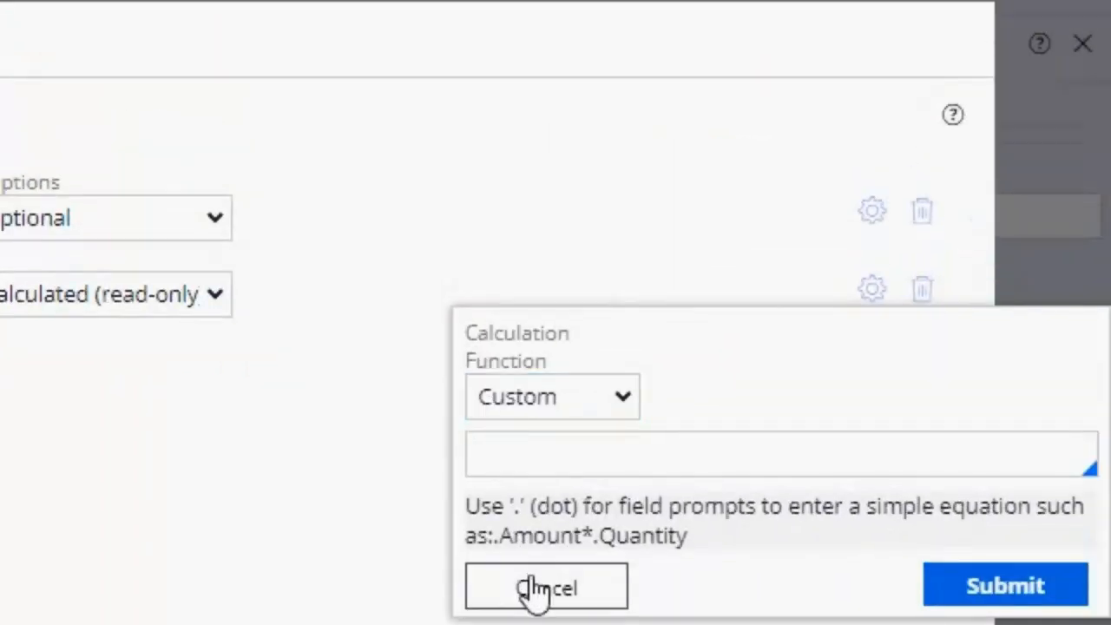
Step: Cancel the Room rate calculation and set the field's option back to Optional
click(537, 589)
click(151, 305)
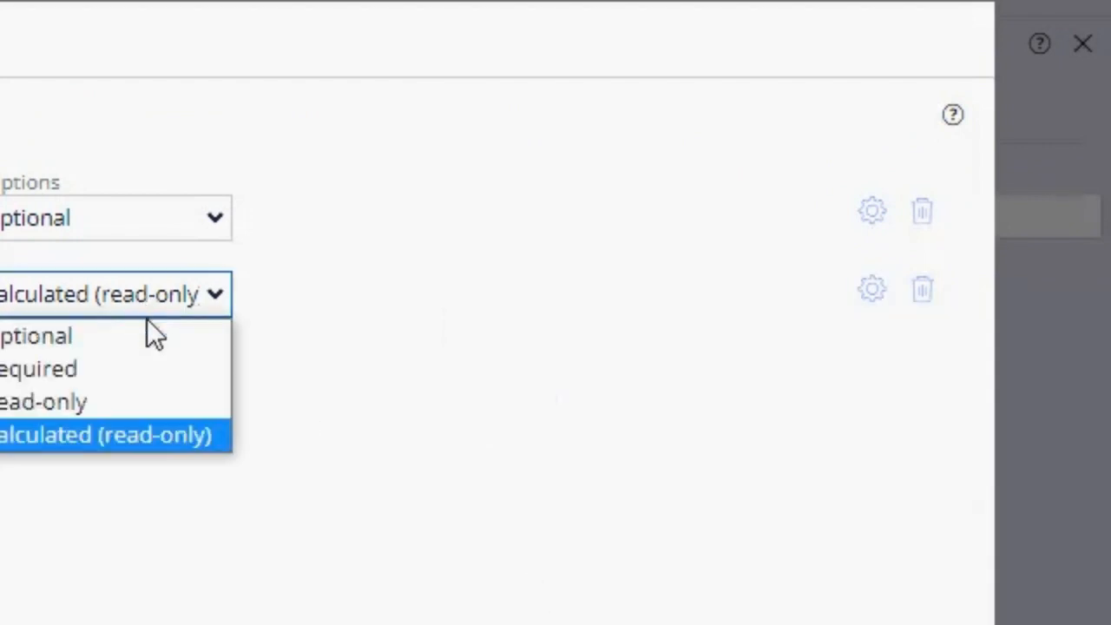
click(152, 335)
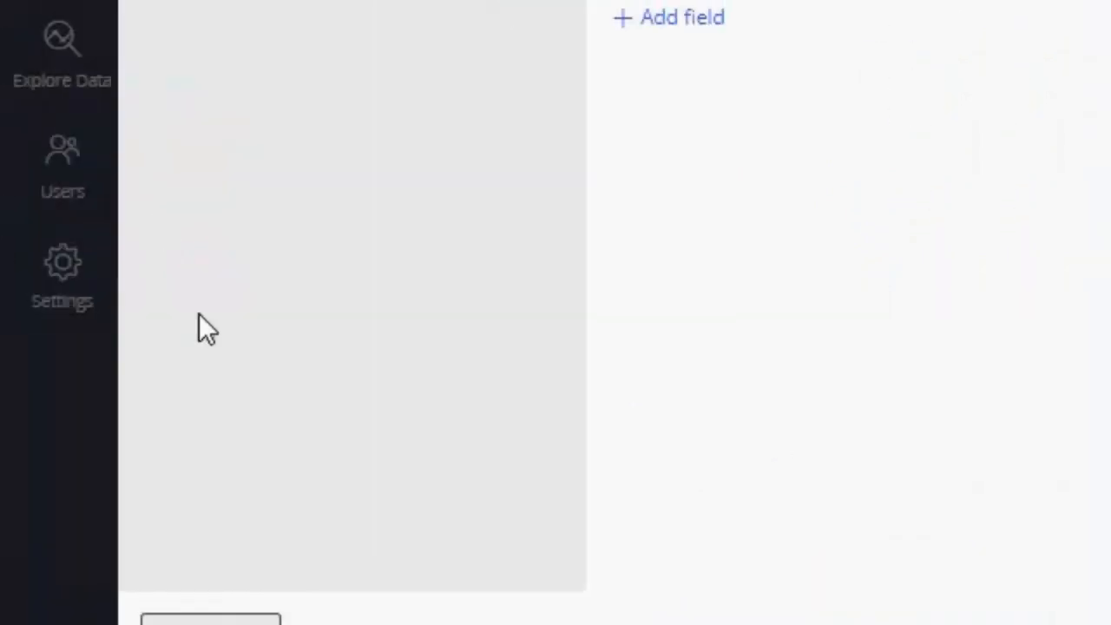
Step: Close the Select Rooms view configuration without saving and switch to Dev Studio
click(248, 538)
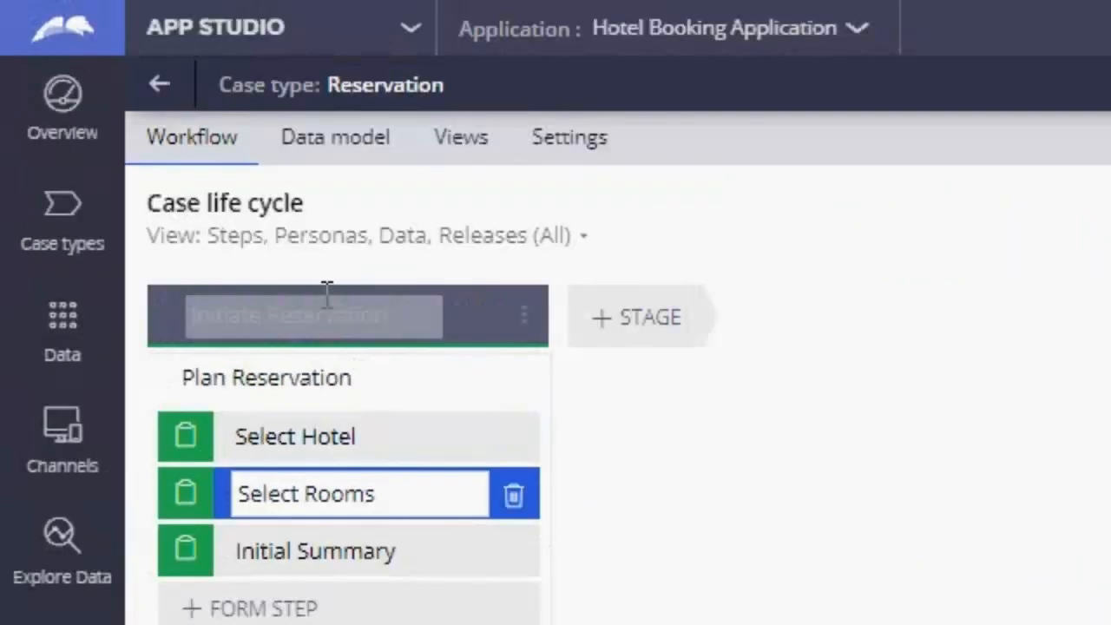
click(295, 39)
click(217, 130)
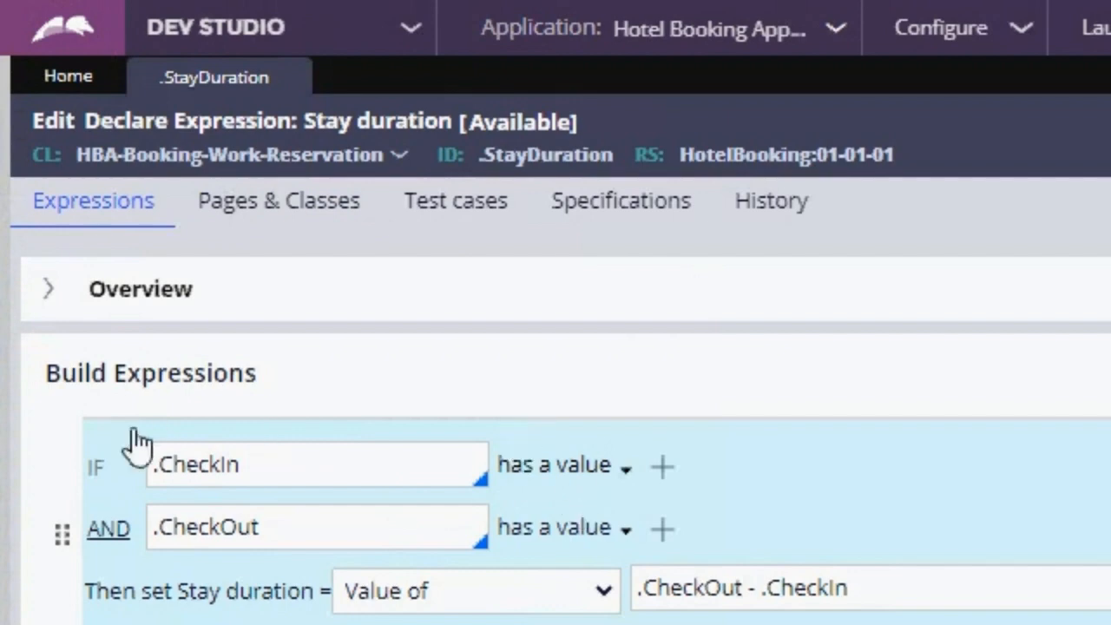
Step: Start a new Declare Expression record from the Reservation class's existing Declare Expression rules
click(61, 434)
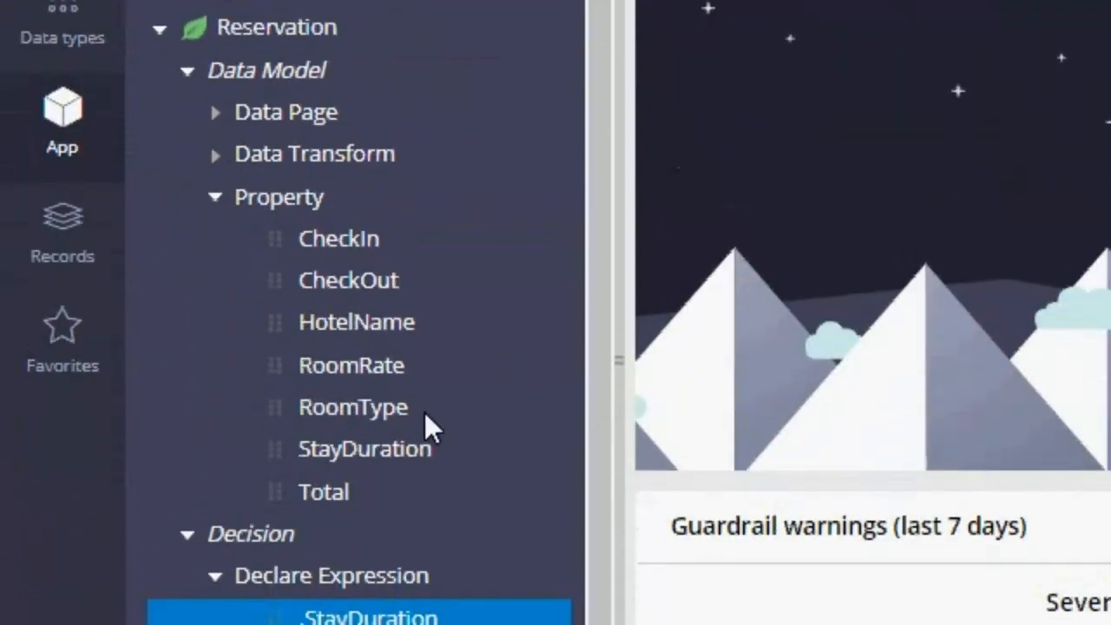
click(430, 371)
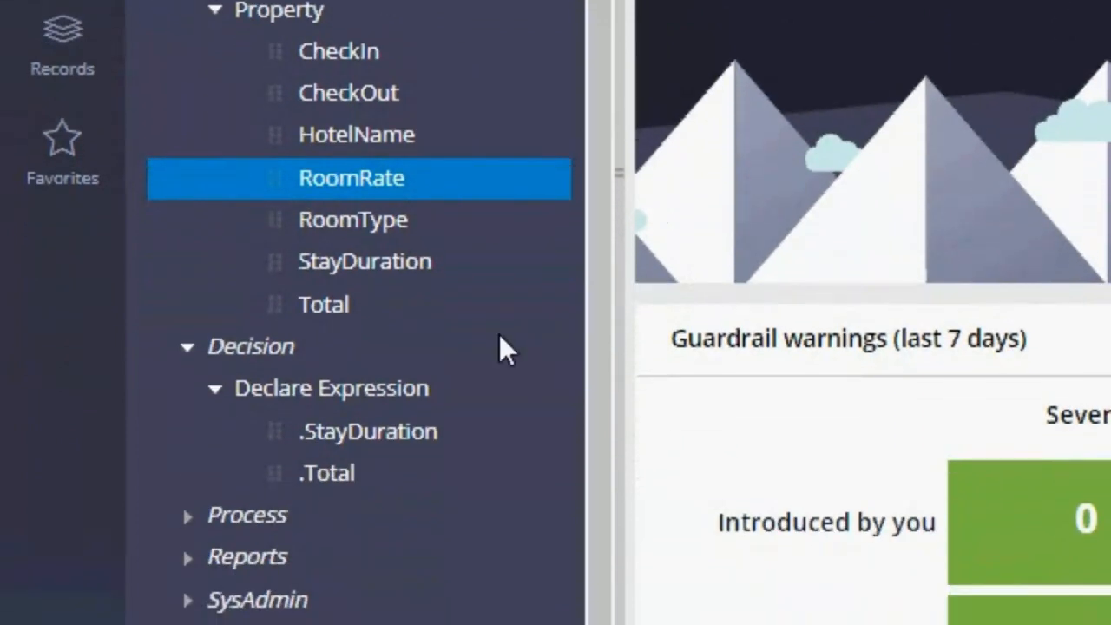
click(351, 390)
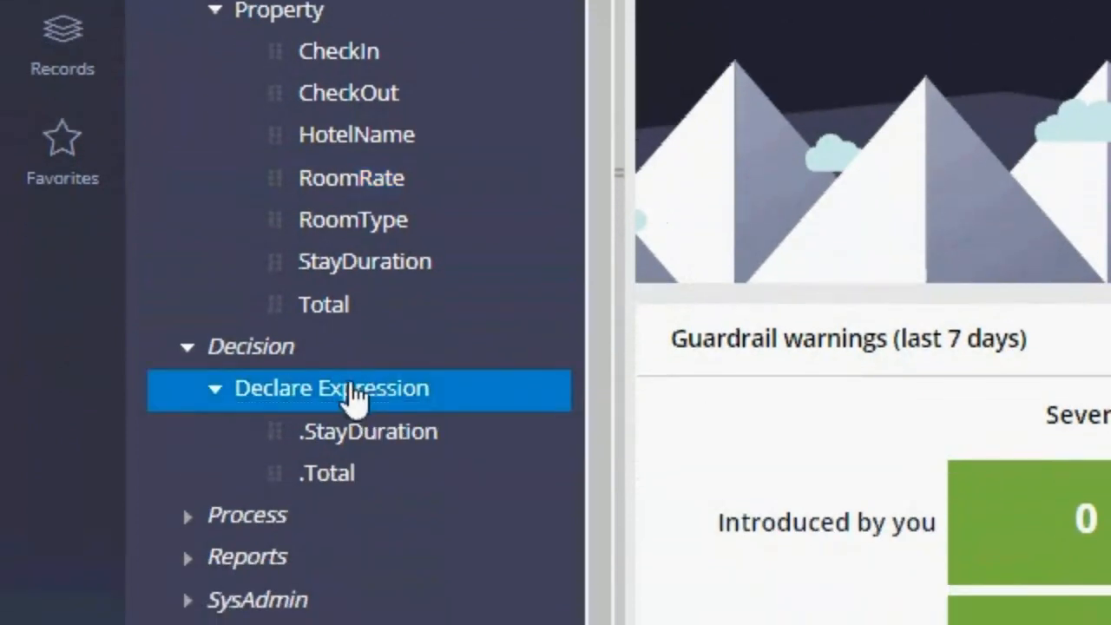
click(323, 441)
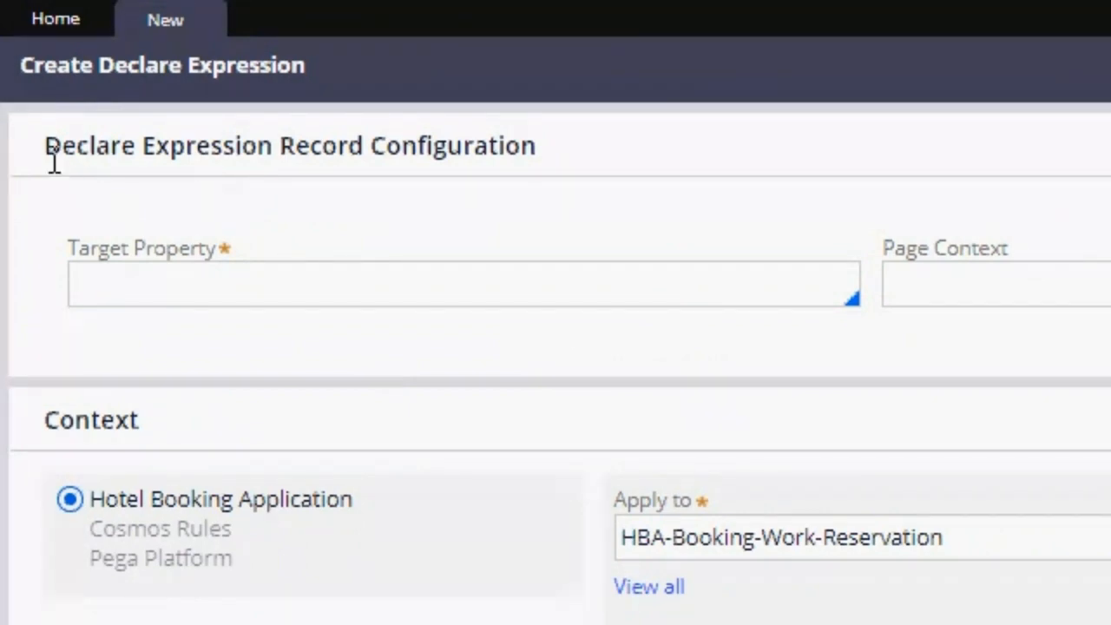
Step: Set the target property to .RoomRate, then create and open the Declare Expression rule
click(300, 293)
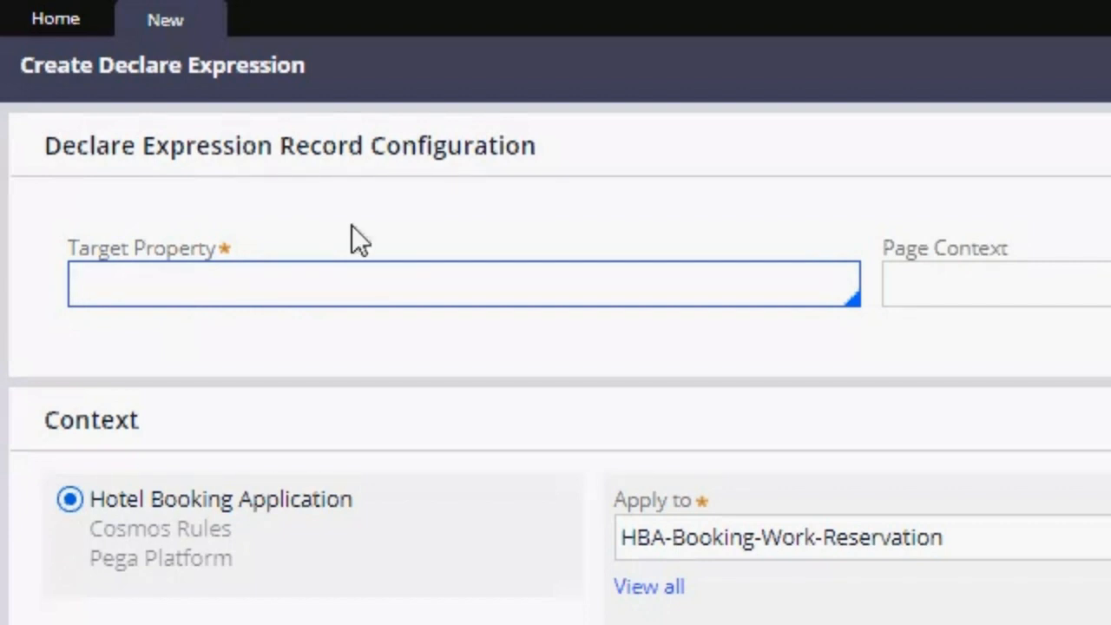
key(Down)
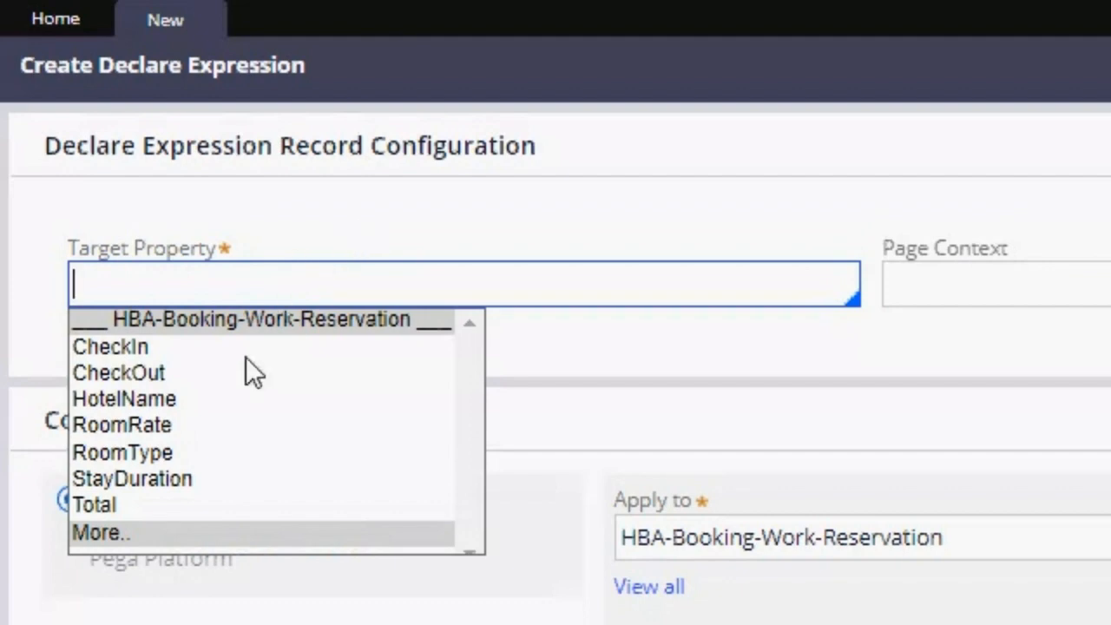
click(158, 425)
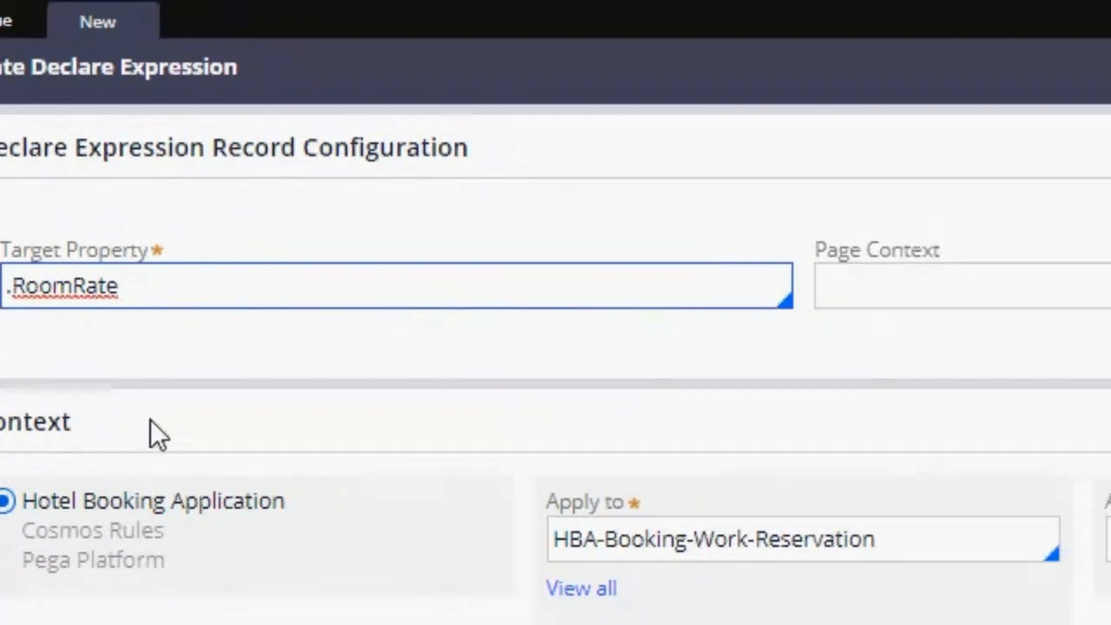
click(1019, 106)
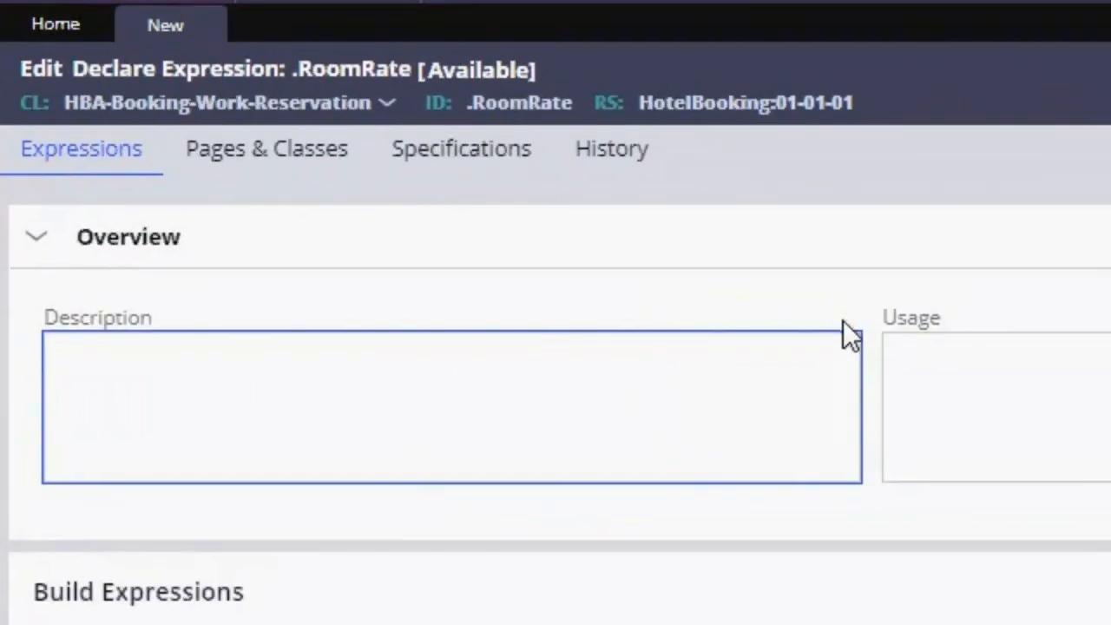
Step: Collapse the Overview section and set Room rate to use the Result of Decision Table
click(35, 240)
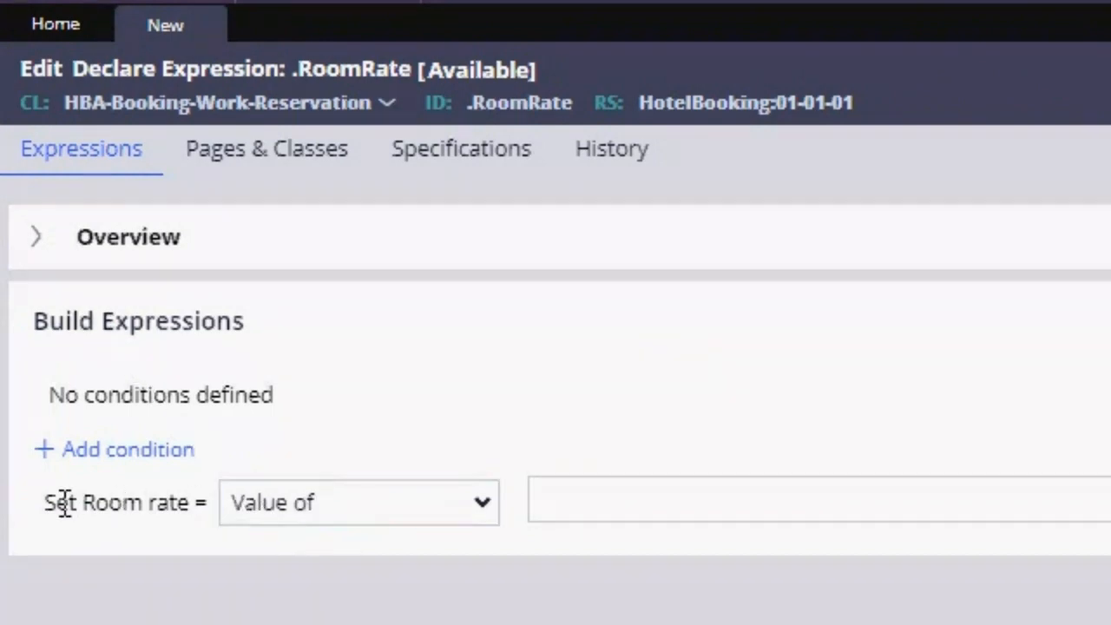
drag(43, 512, 191, 512)
click(211, 537)
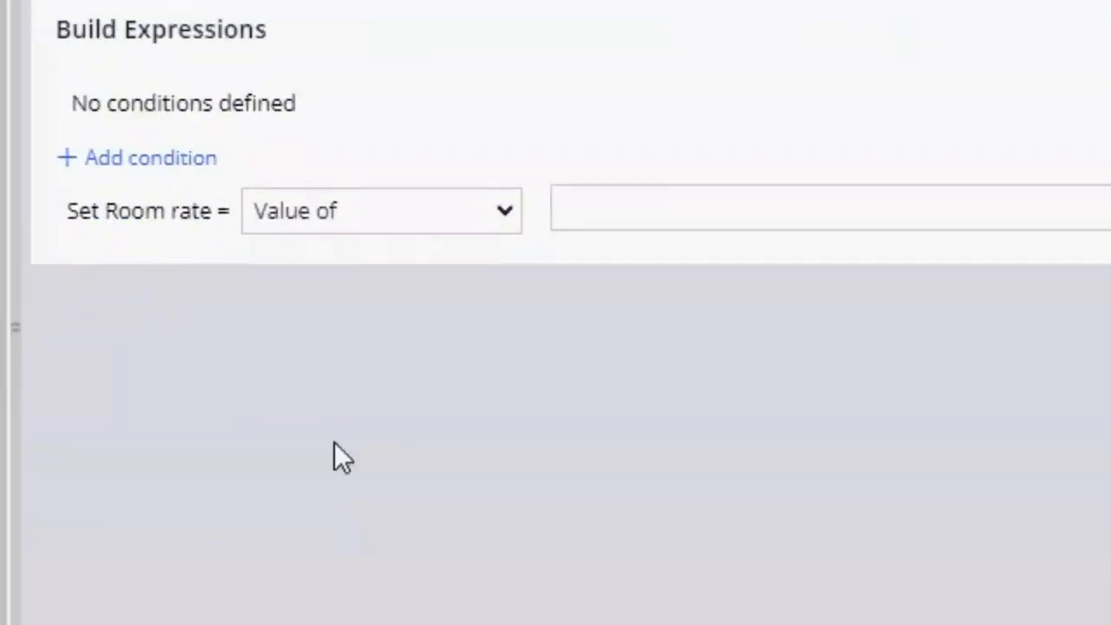
click(350, 521)
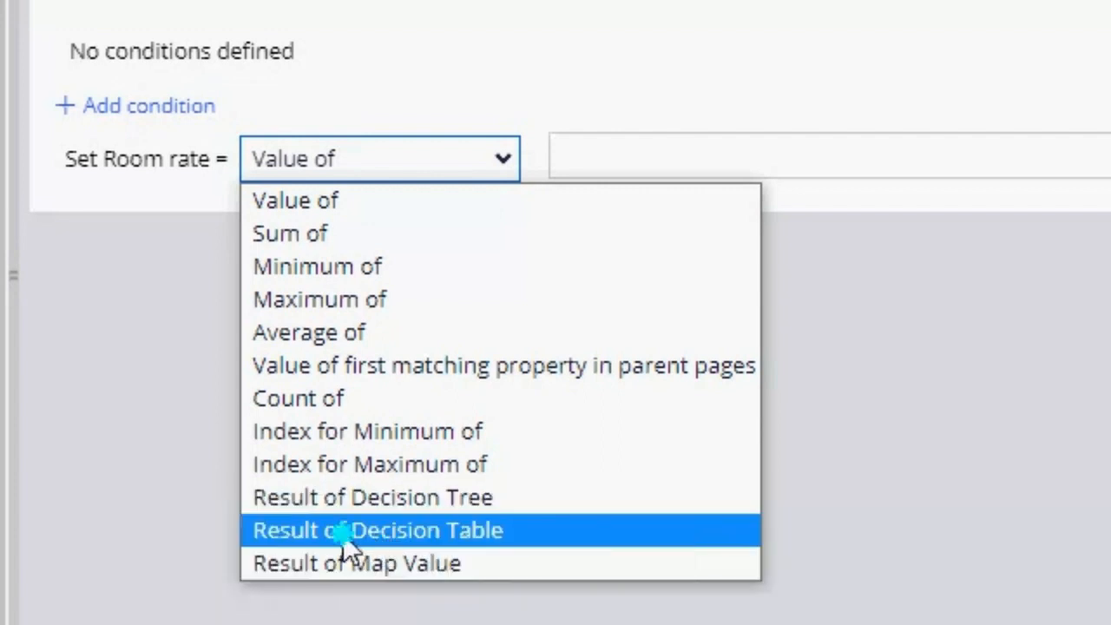
click(343, 531)
click(642, 155)
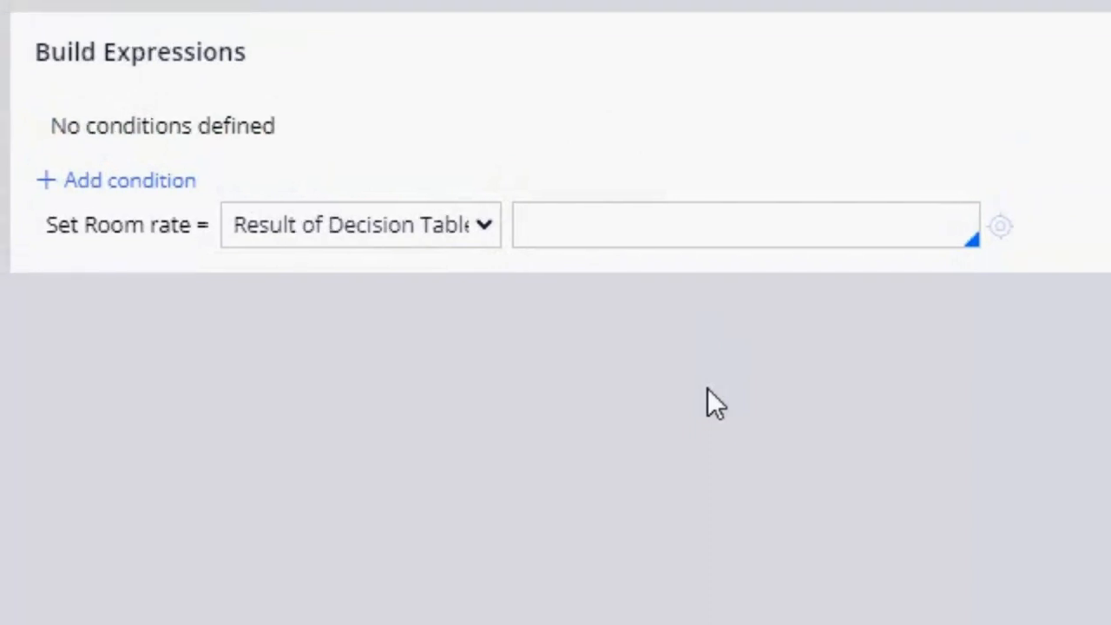
Step: Name the decision table Room Rate By Room Type and open its creation form from the expression
click(553, 226)
text(Room Rate by R)
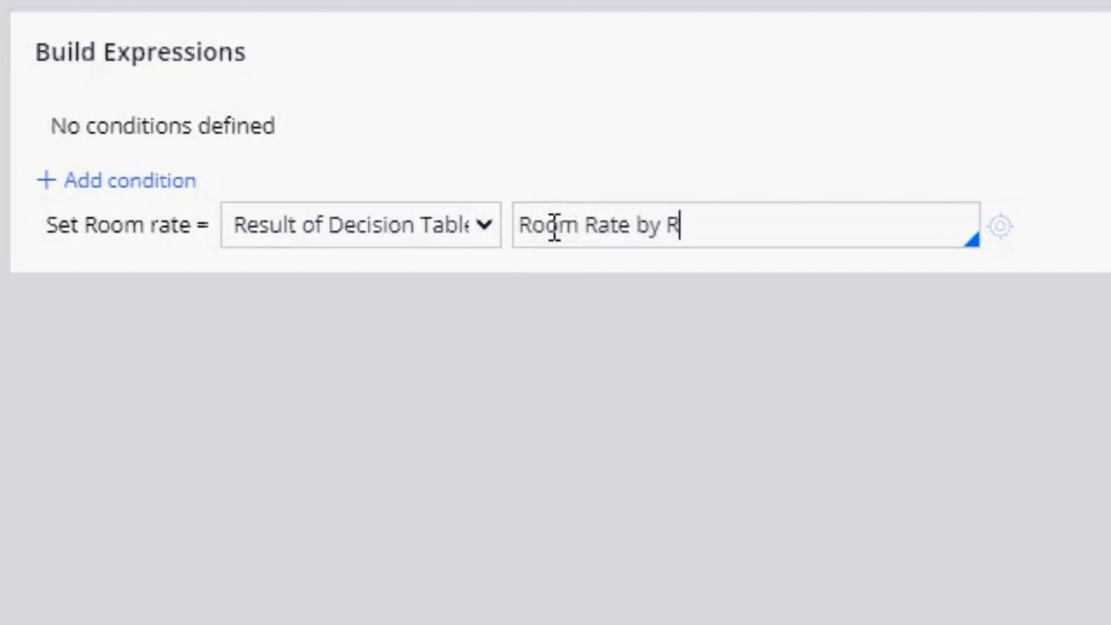
text(oom Type)
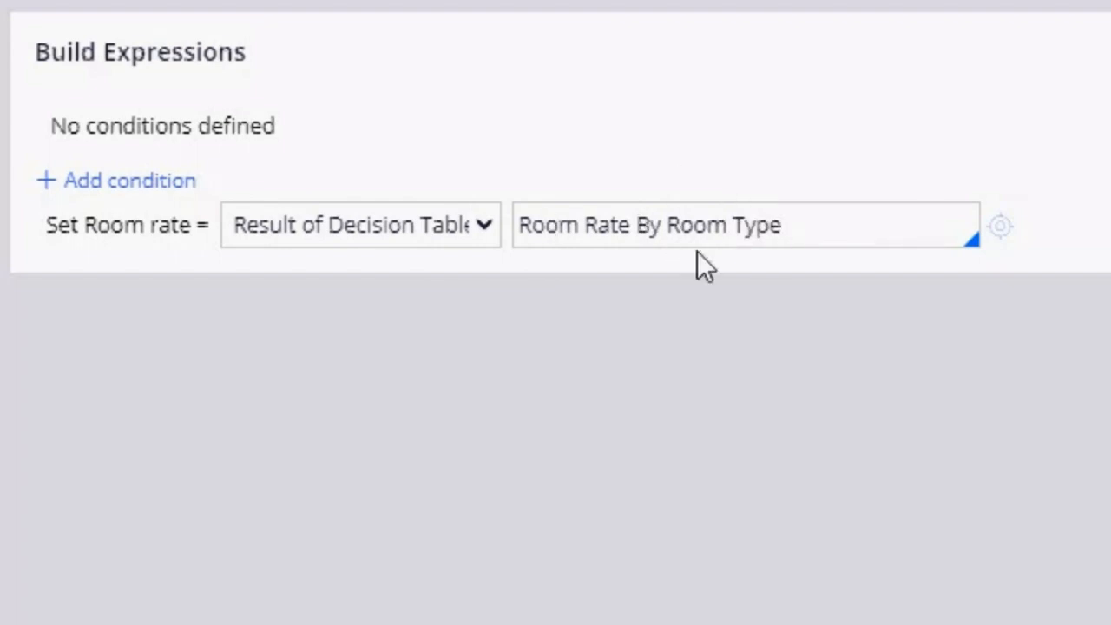
click(784, 225)
drag(783, 225, 512, 225)
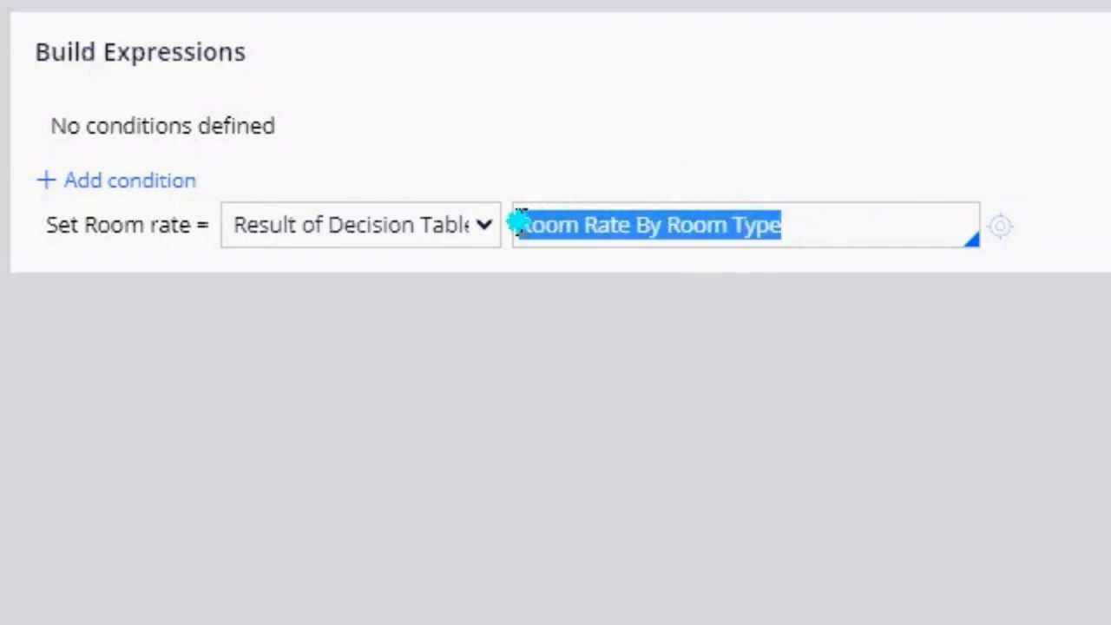
click(920, 235)
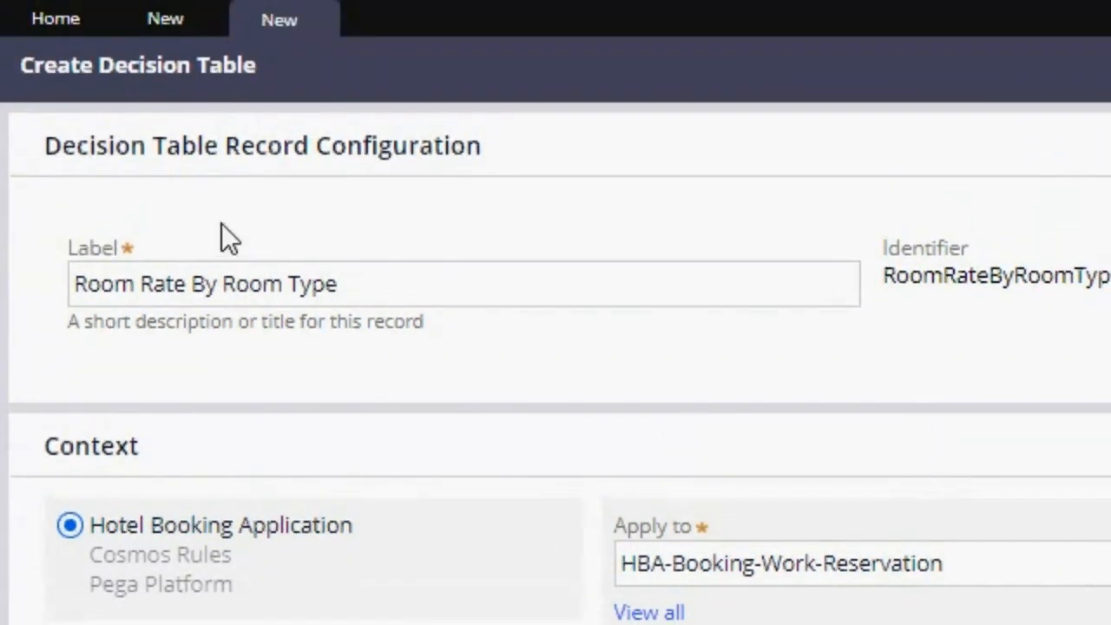
Step: Create and open the Room Rate By Room Type decision table for HBA-Booking-Work-Reservation
drag(402, 285, 75, 285)
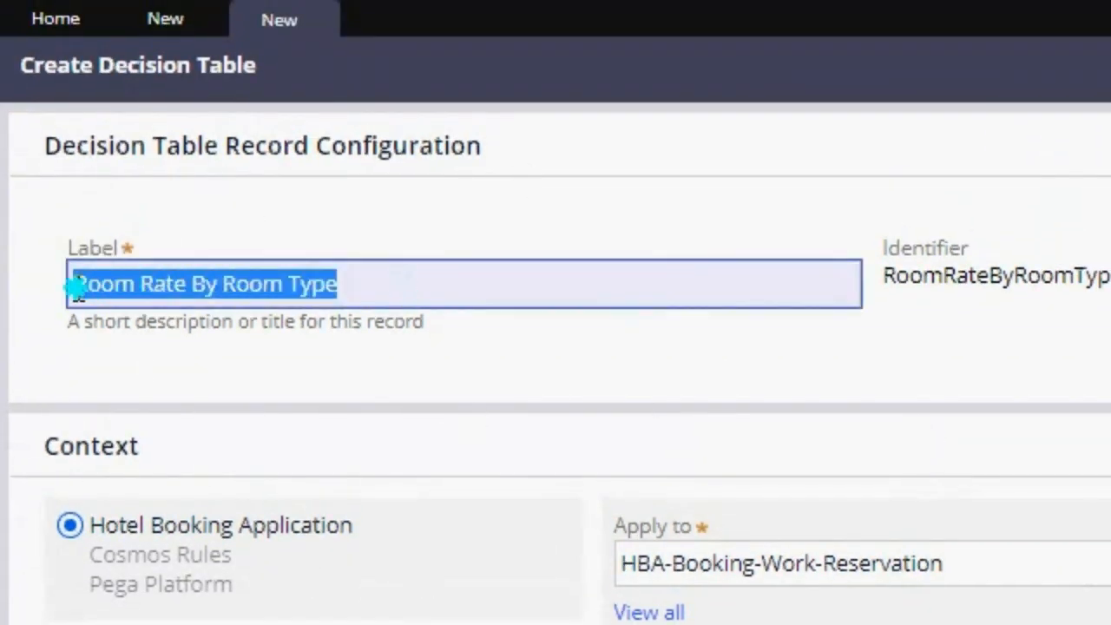
click(382, 288)
drag(382, 288, 68, 284)
click(160, 20)
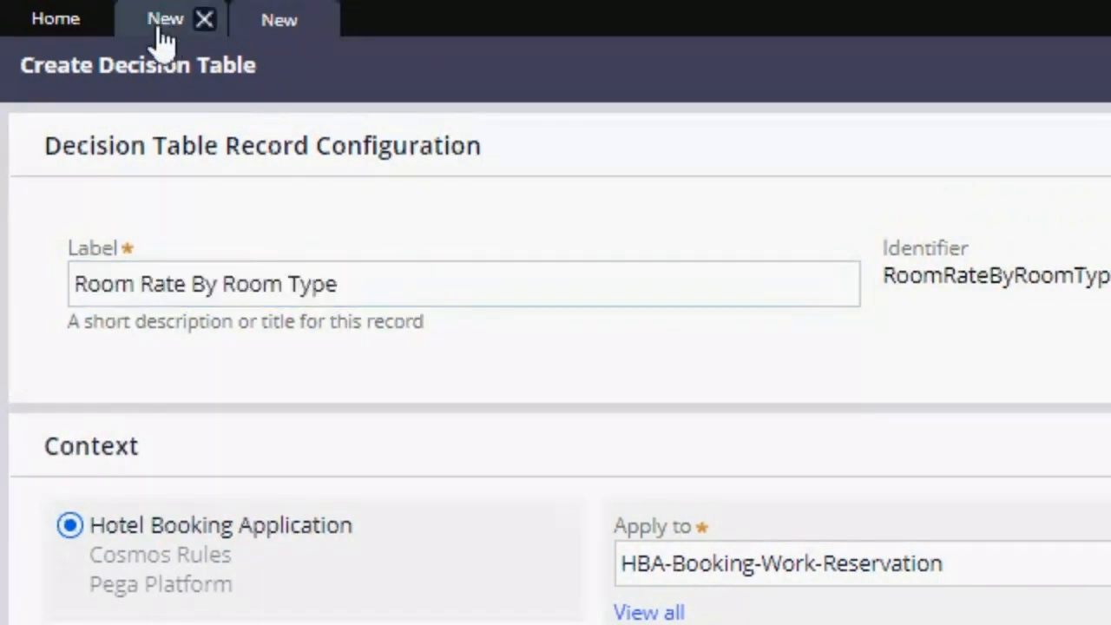
click(280, 19)
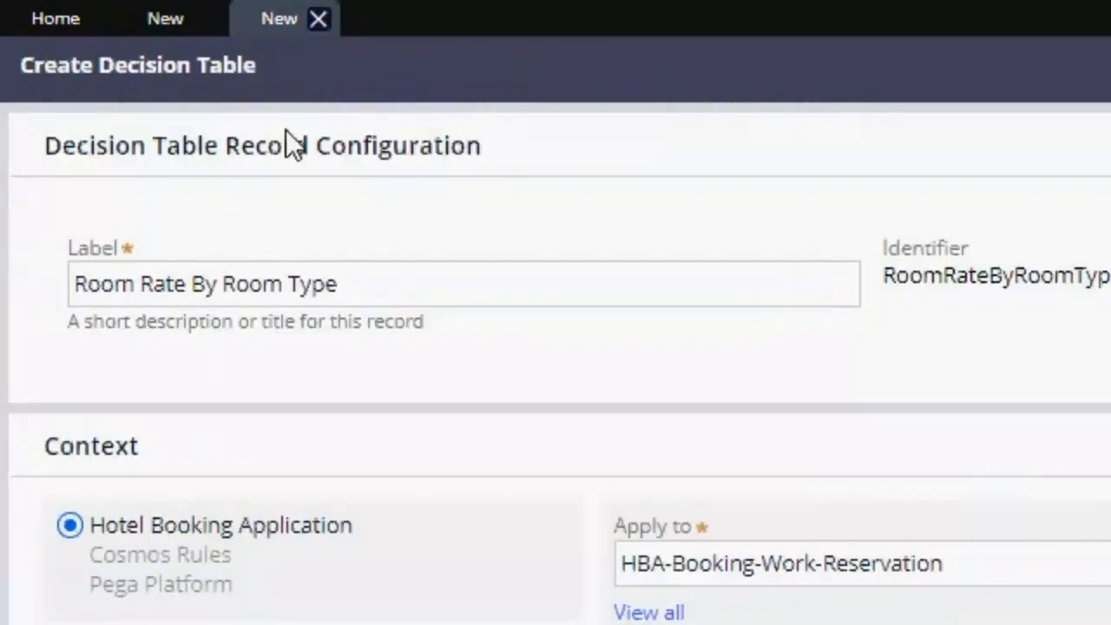
click(514, 287)
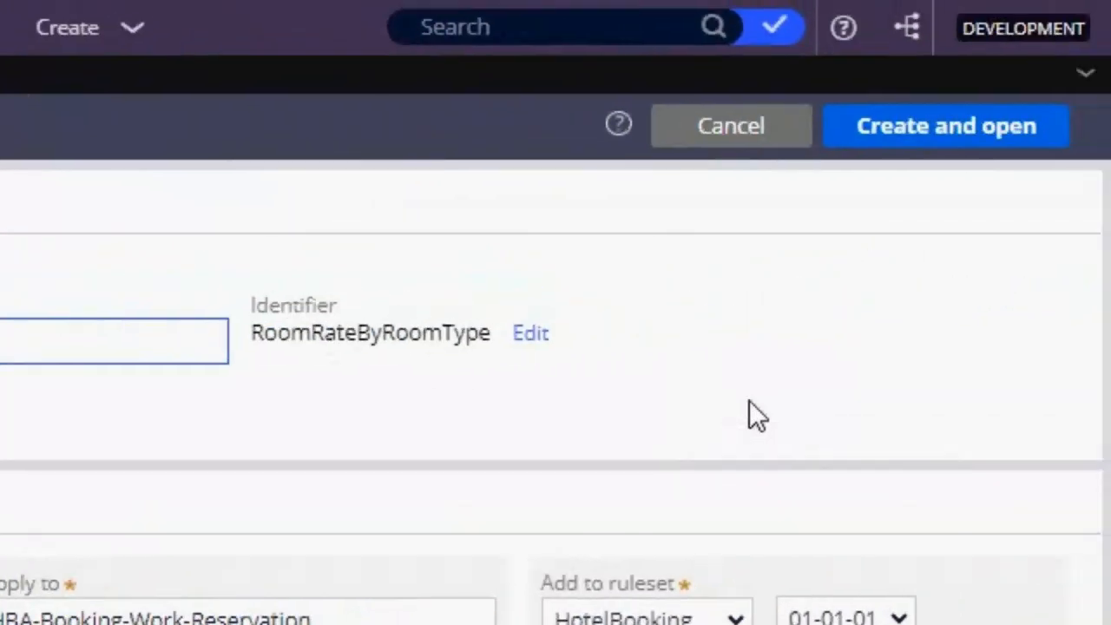
click(962, 154)
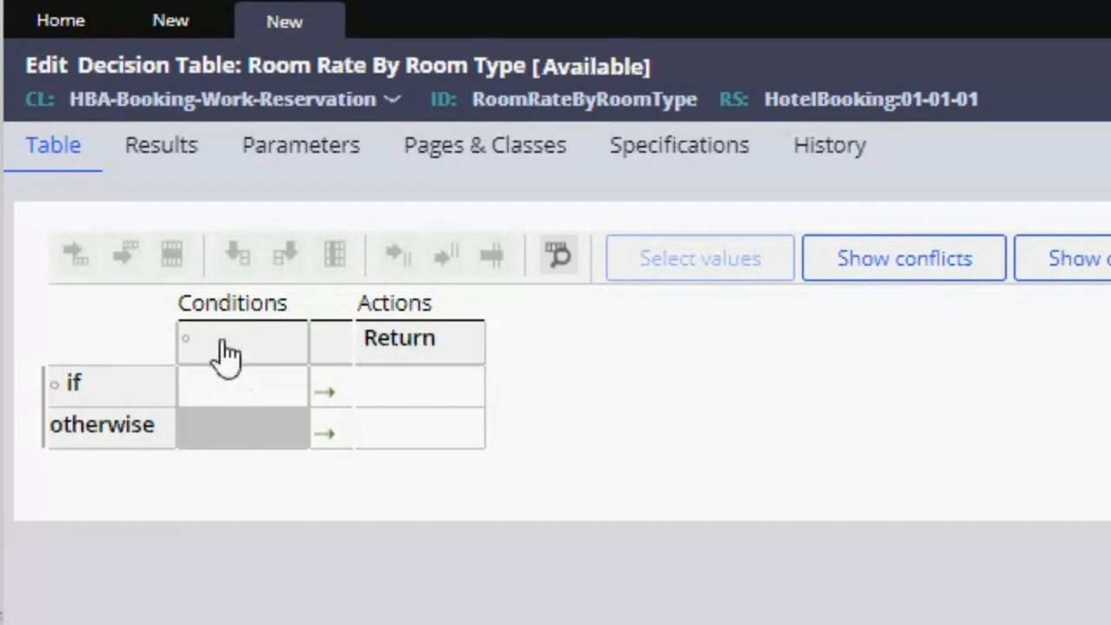
Step: Set the table's condition column to the .RoomType property with the = operator and save it
click(238, 393)
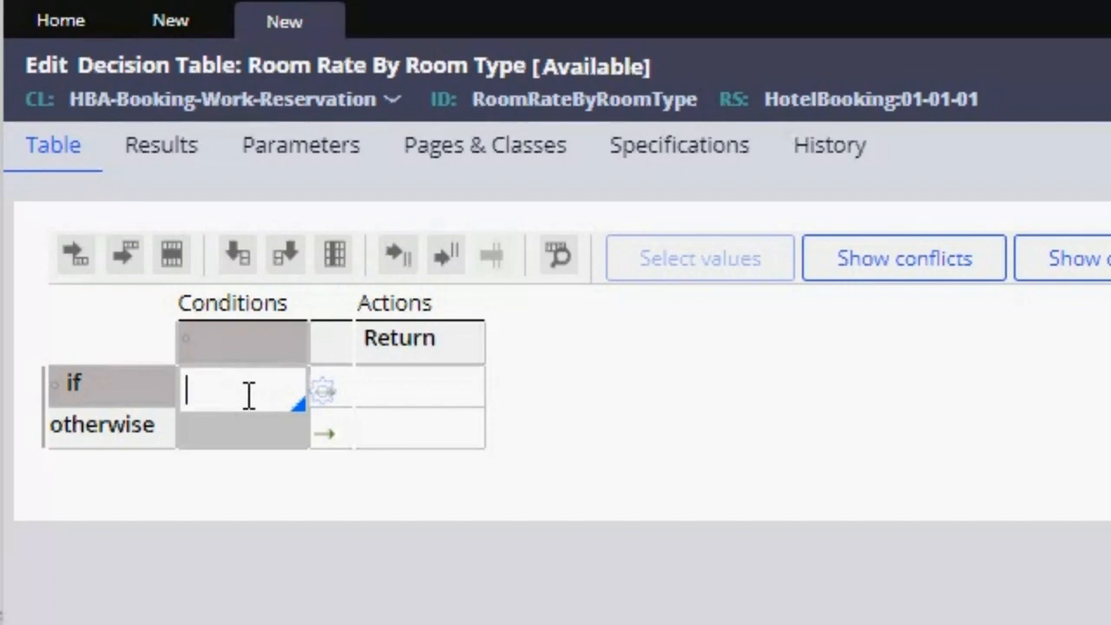
click(250, 351)
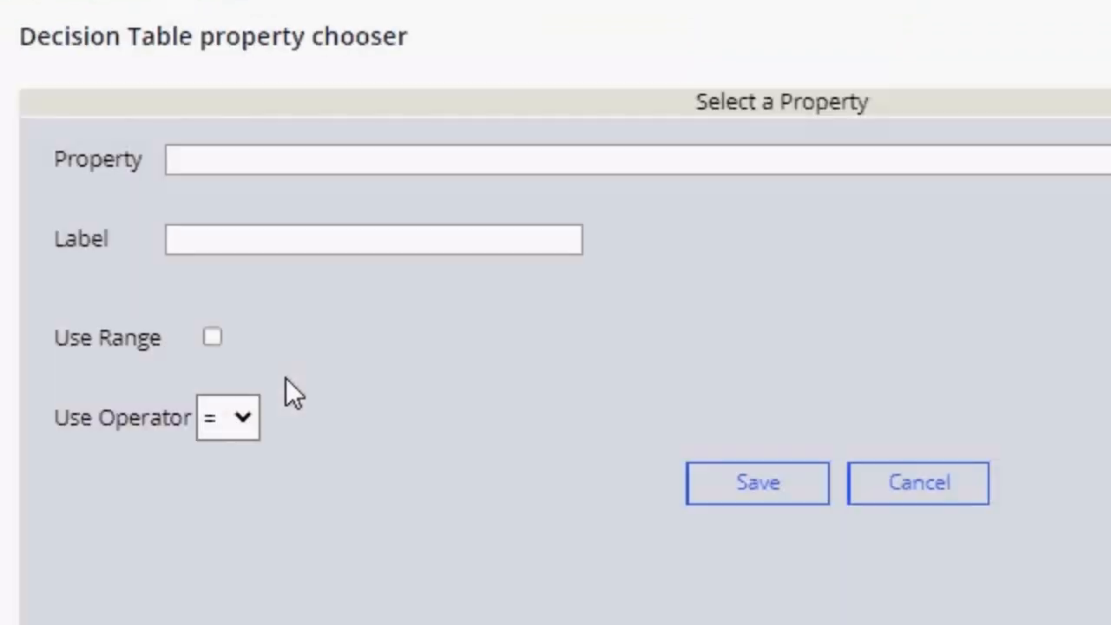
click(241, 163)
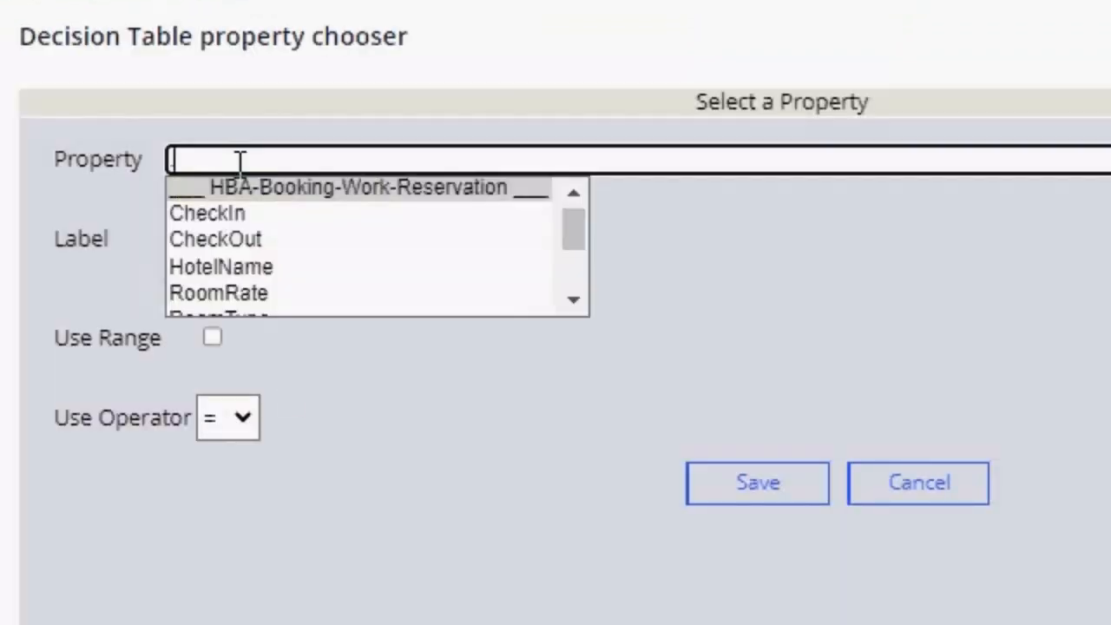
key(Down)
key(Down)
key(Down)
key(Down)
key(Down)
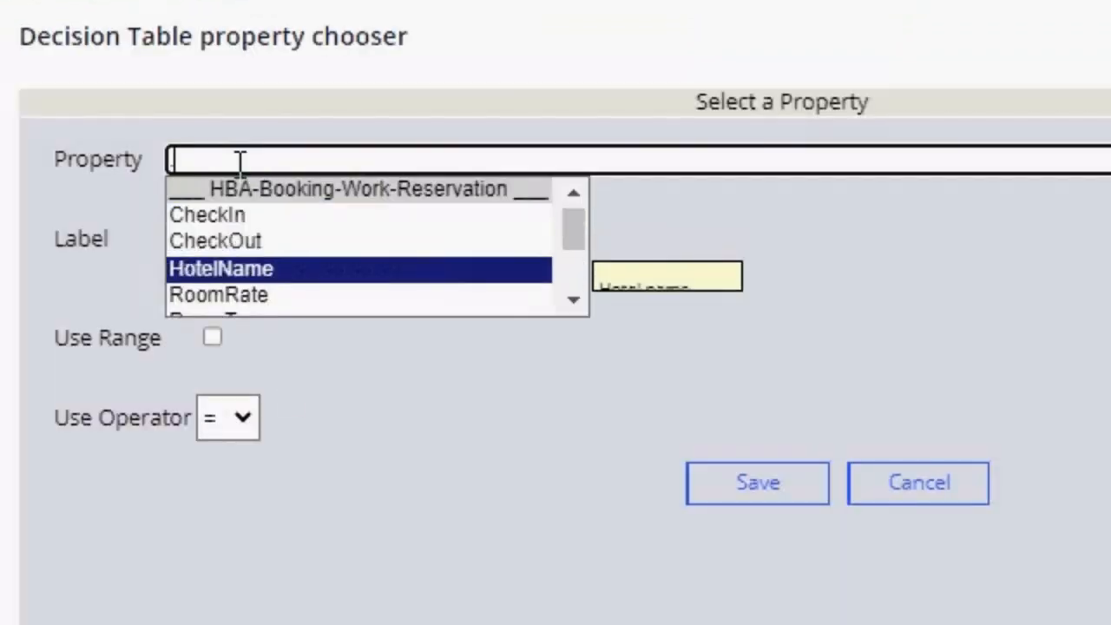
key(Return)
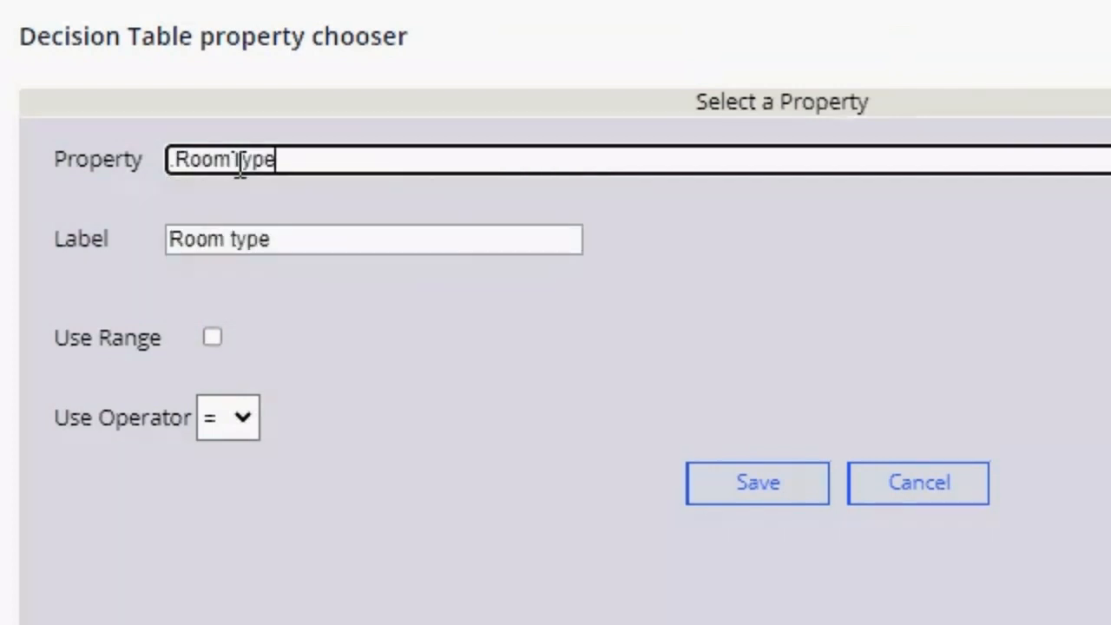
click(238, 421)
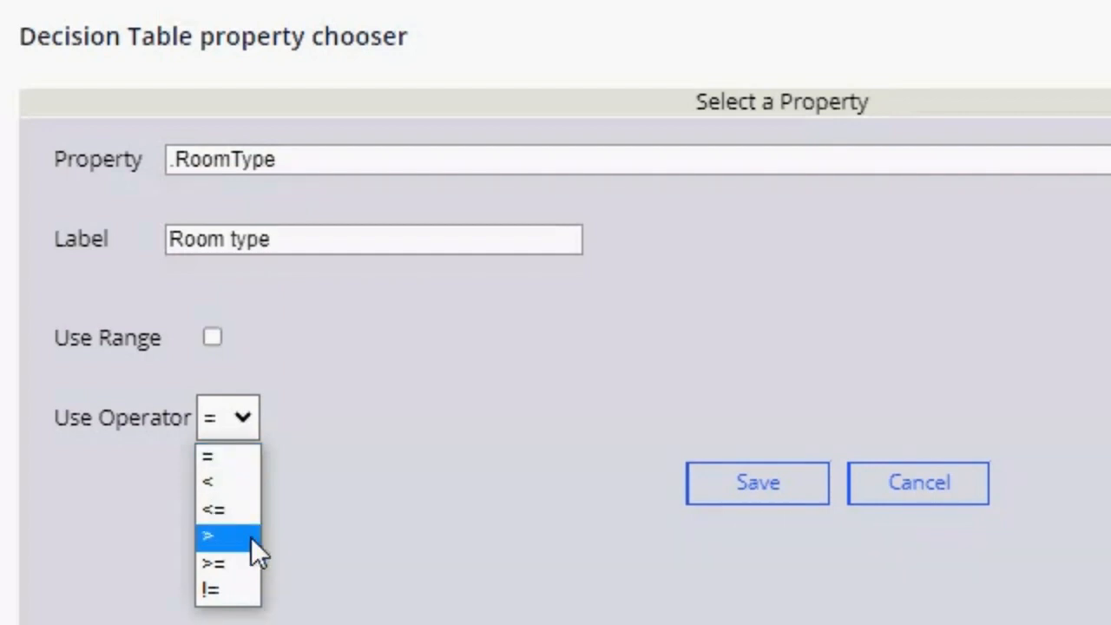
click(221, 455)
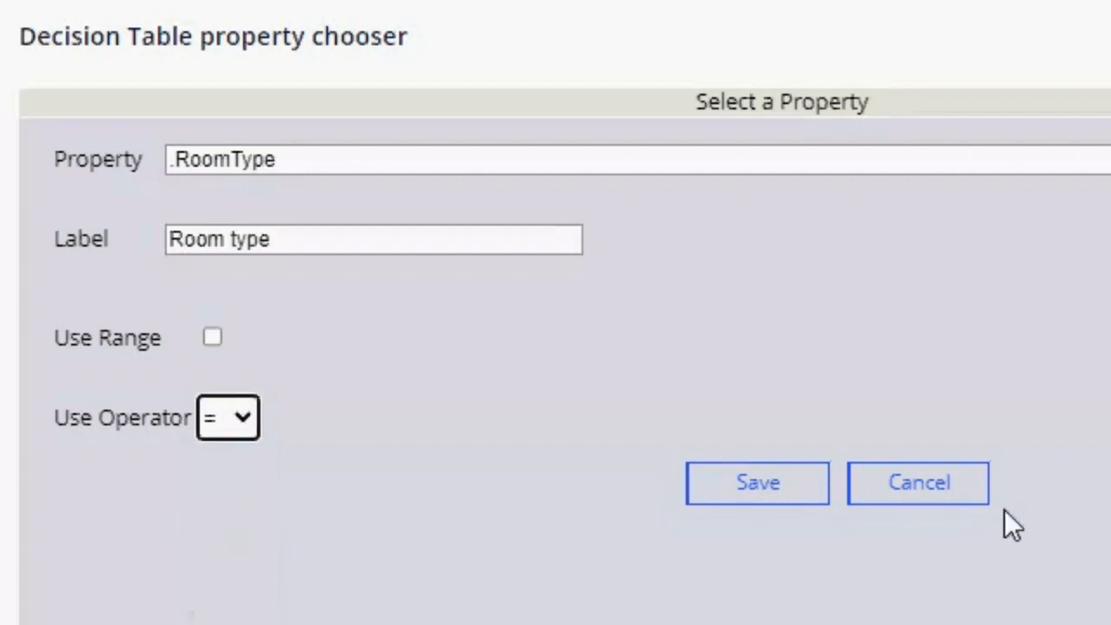
click(762, 482)
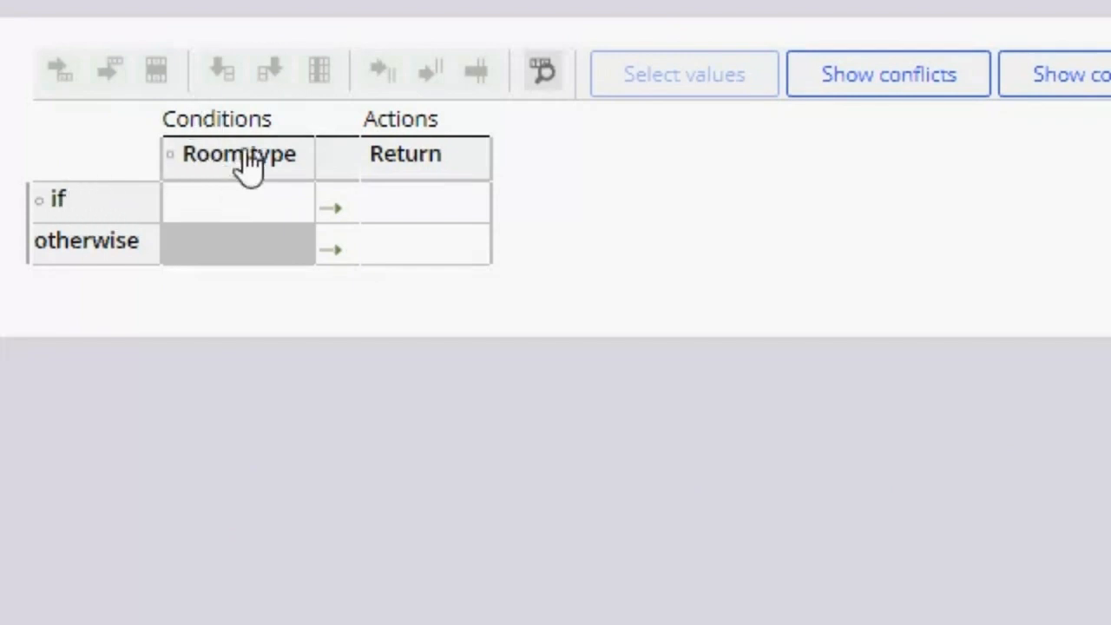
Step: Fill in the decision table's if row so that room type Single returns 100
click(233, 208)
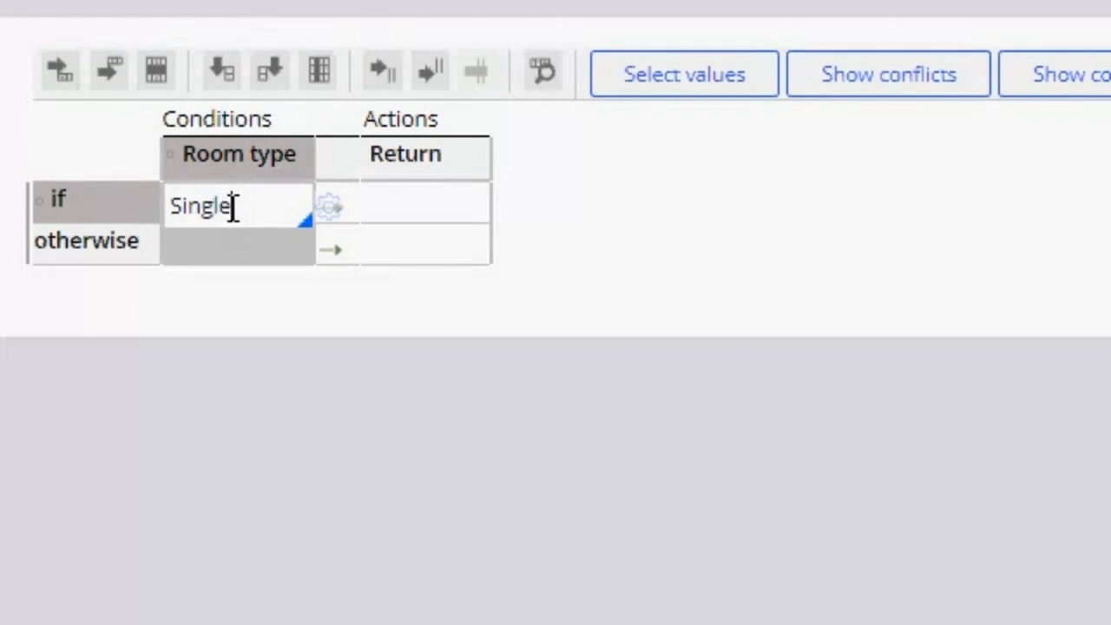
click(439, 206)
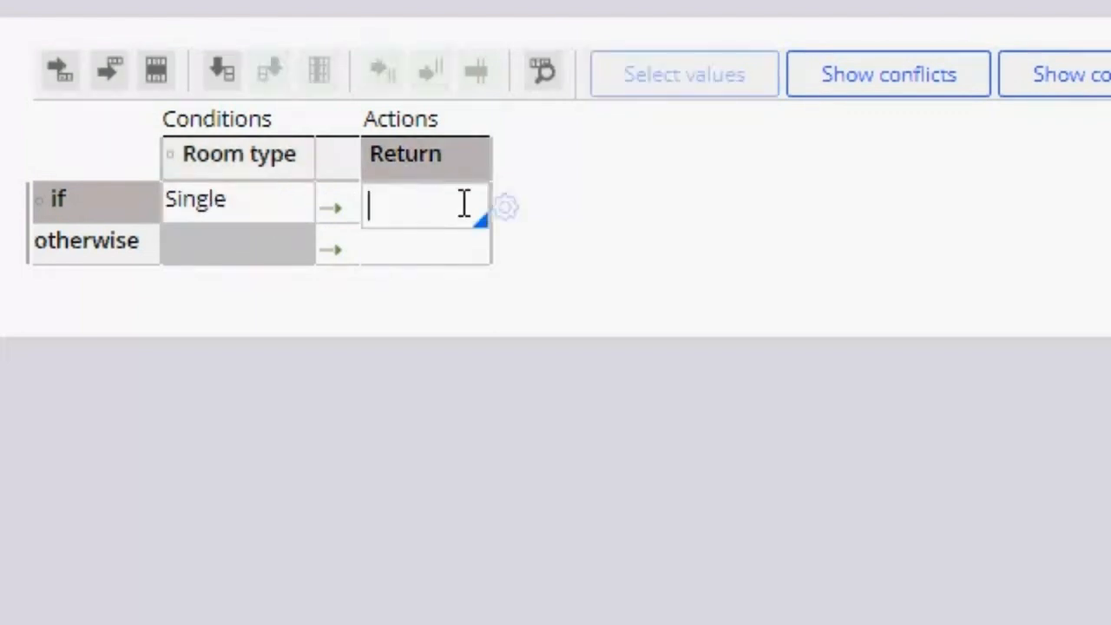
double_click(270, 204)
click(259, 206)
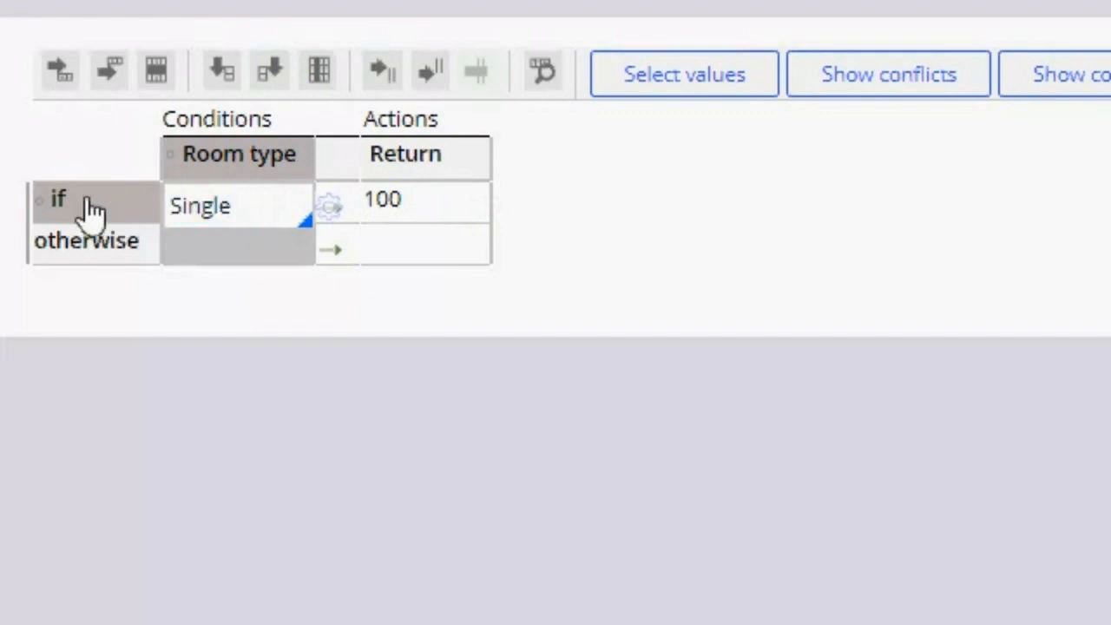
Step: Insert an else if row below the Single row, with room type Double returning 200
click(113, 87)
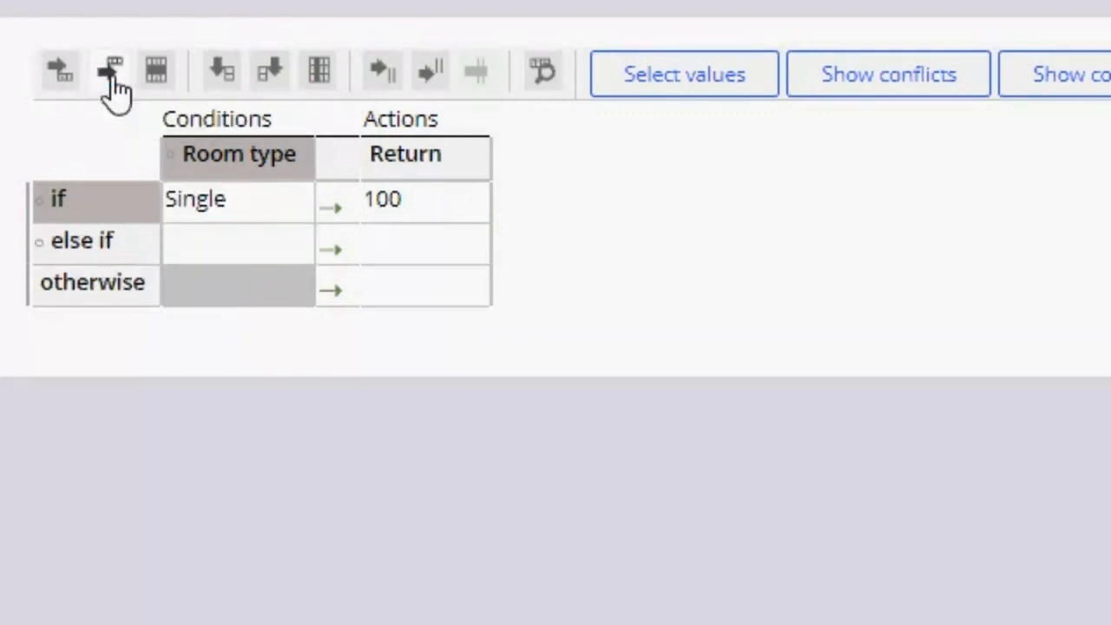
click(230, 246)
text(Double)
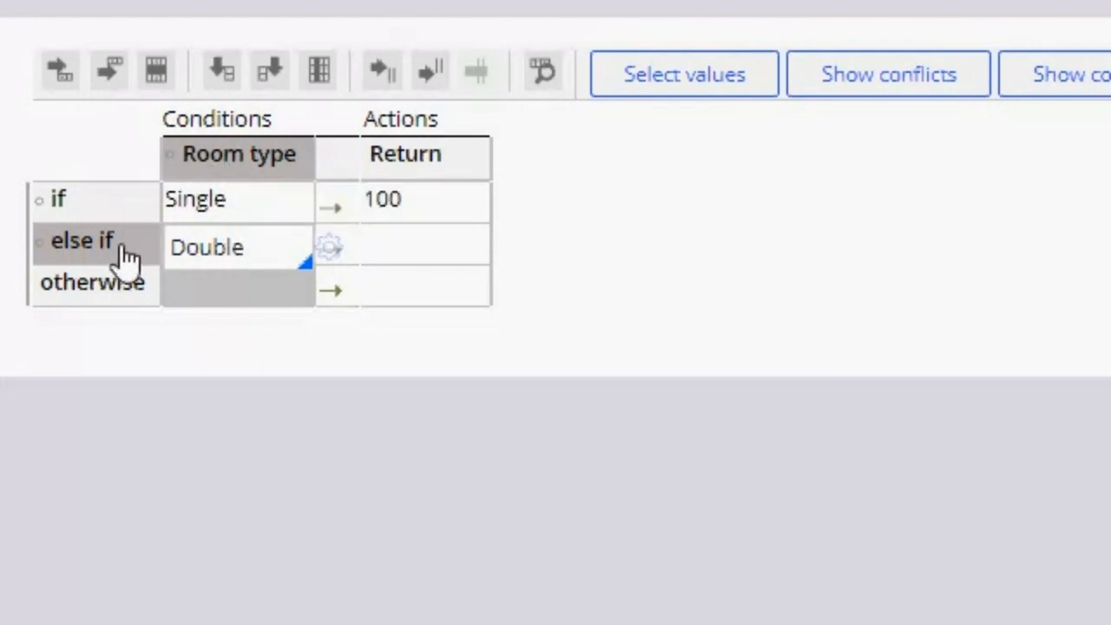
click(390, 250)
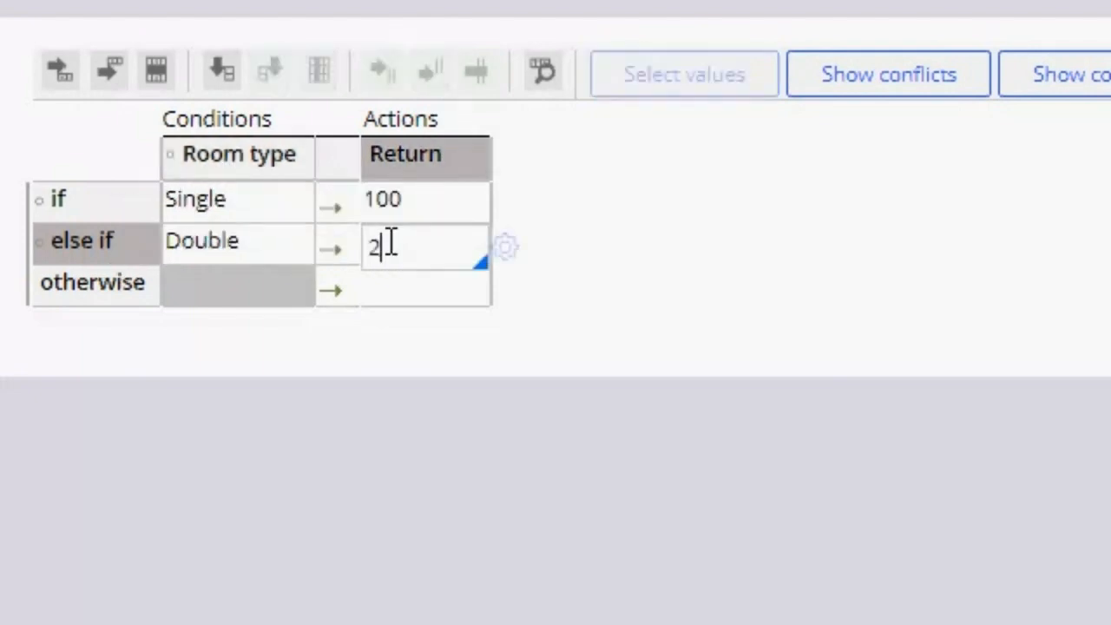
click(256, 240)
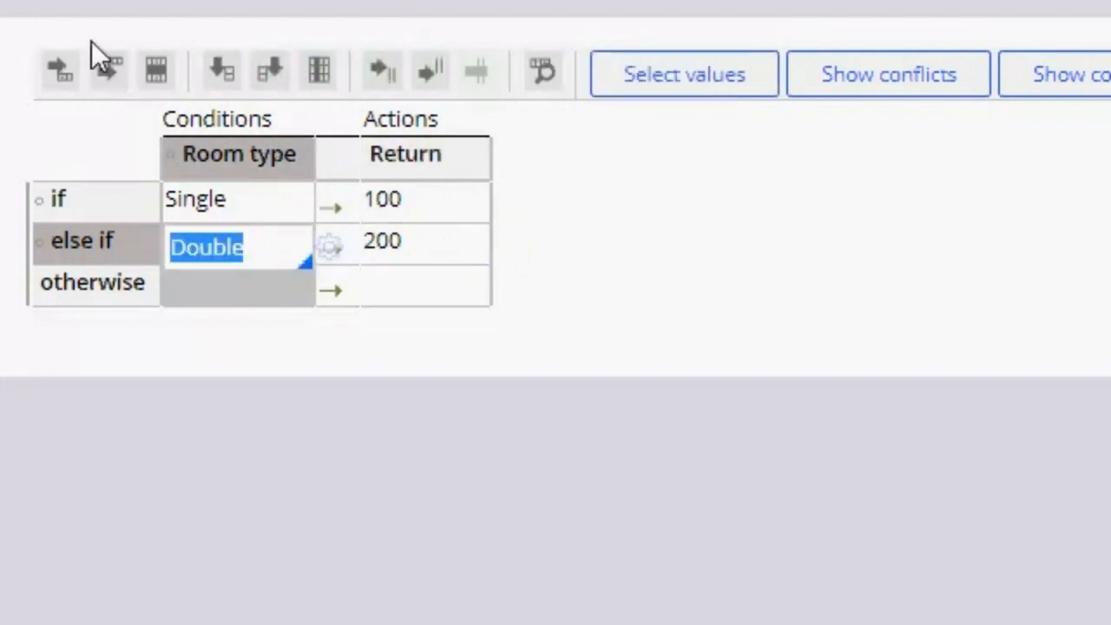
Step: Insert an else if row below the Double row, with room type King returning 400
click(104, 66)
click(217, 286)
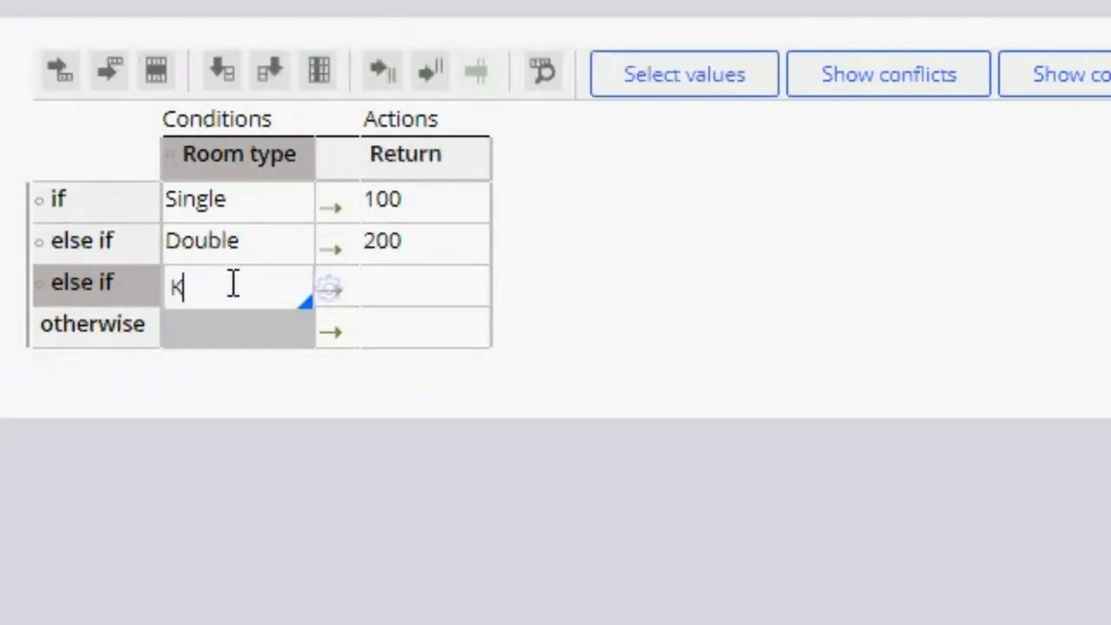
text(King)
click(406, 290)
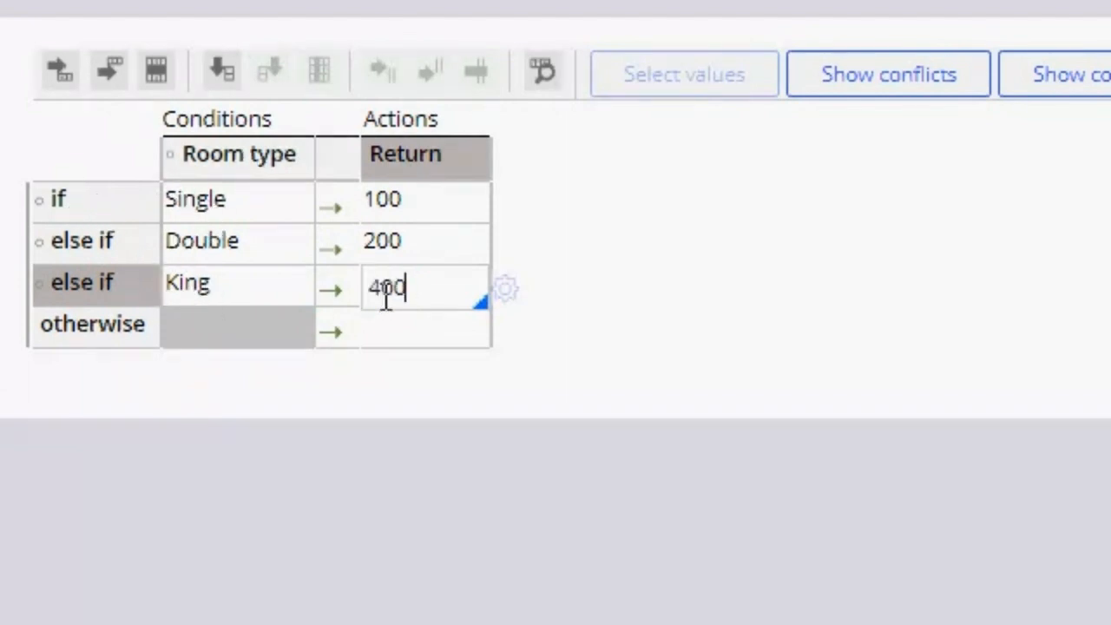
Step: Insert an else if row below the King row, with room type Suite returning 800, and save the decision table
click(240, 292)
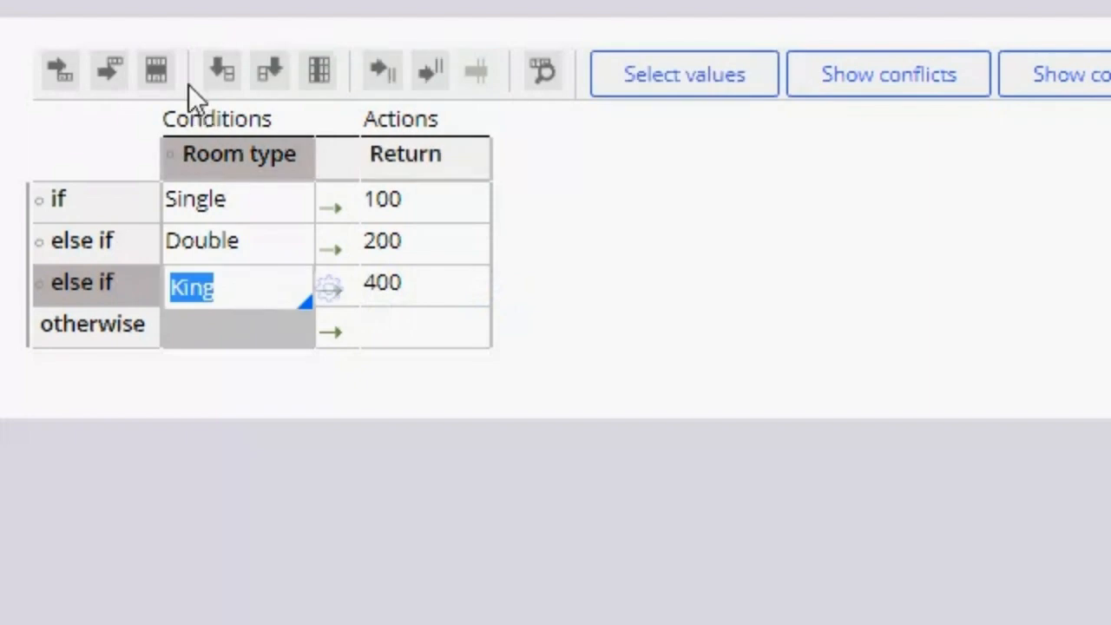
click(112, 78)
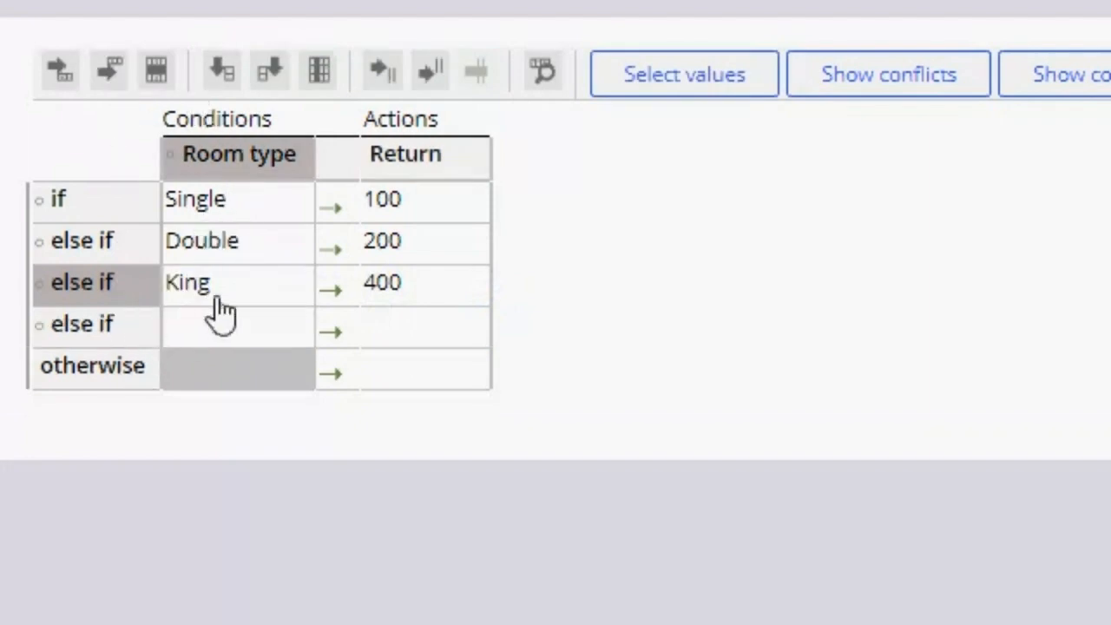
click(212, 334)
text(Suite)
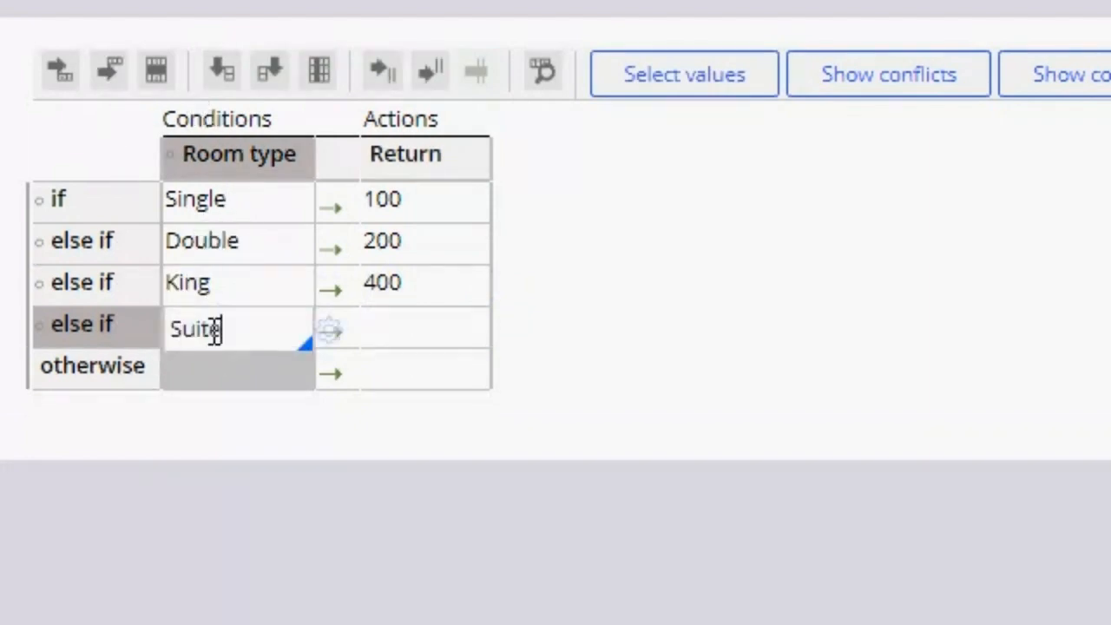
click(384, 328)
text(800)
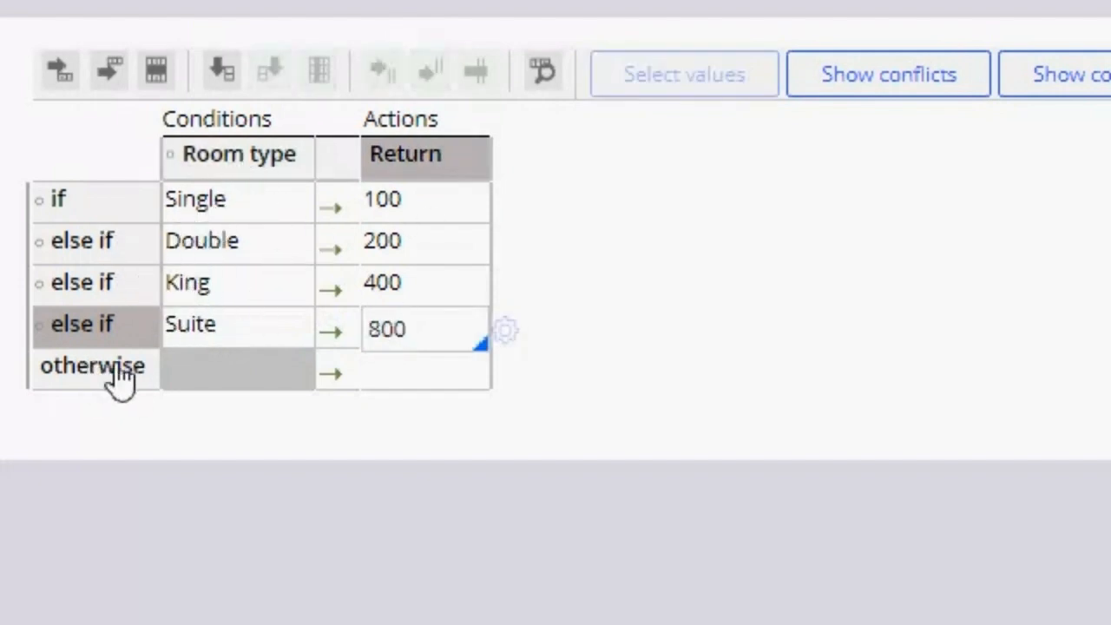
click(404, 372)
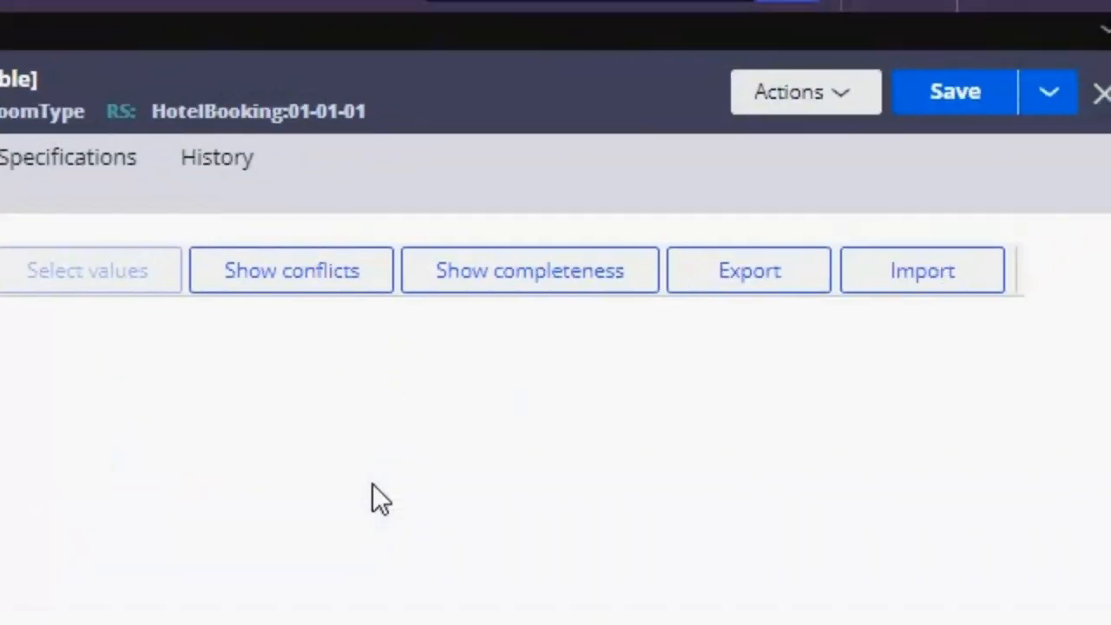
click(942, 97)
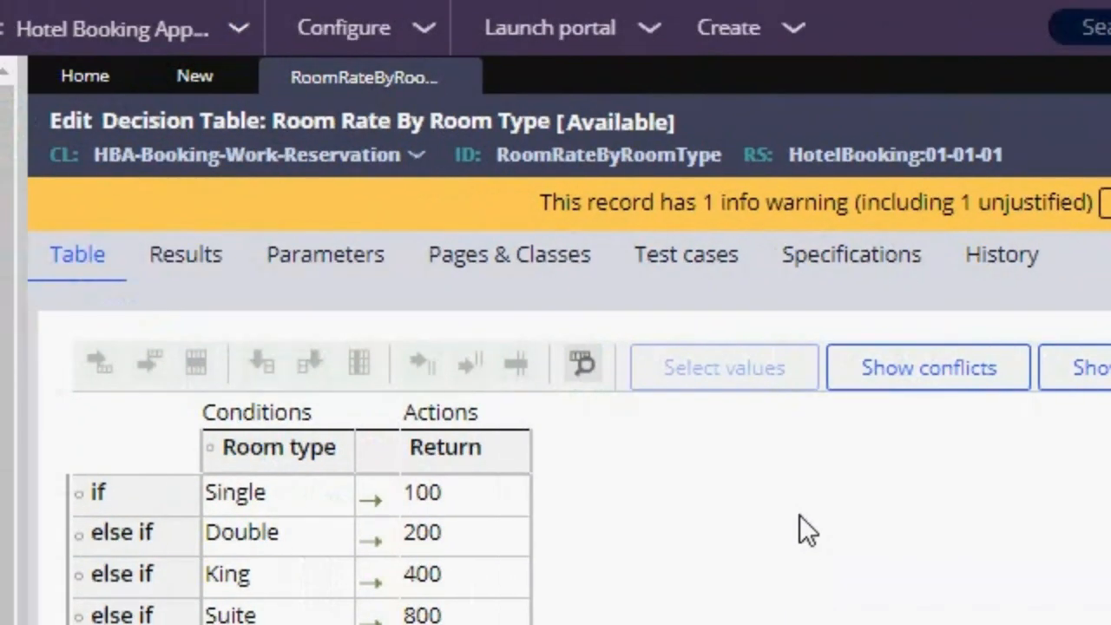
Step: In the .RoomRate declare expression, set the decision table to RoomRateByRoomType and save the rule
click(191, 78)
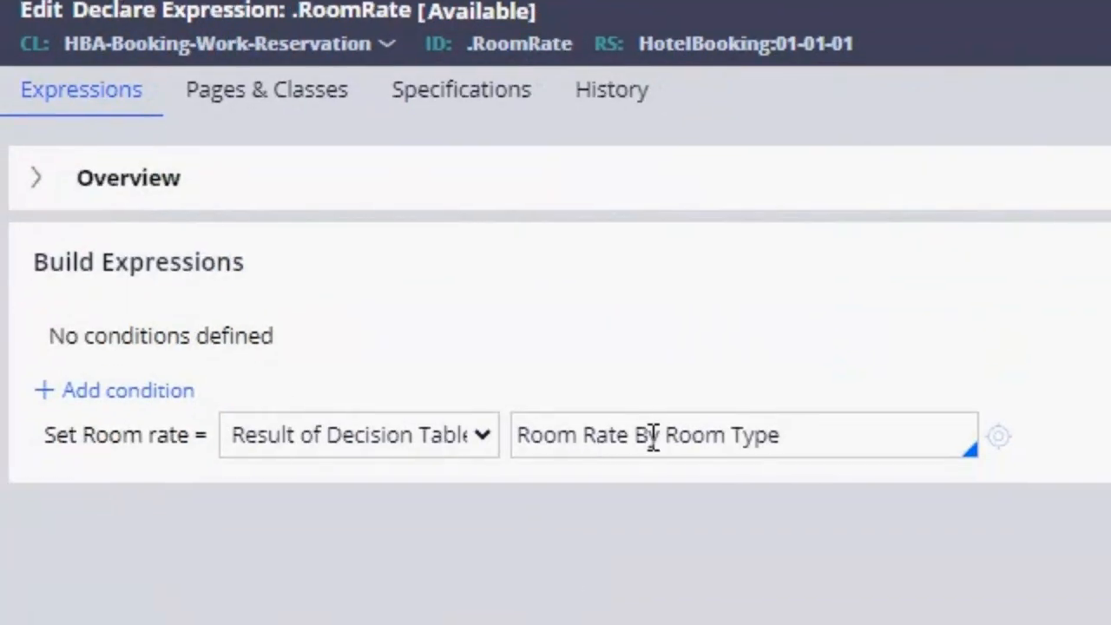
double_click(680, 547)
triple_click(653, 438)
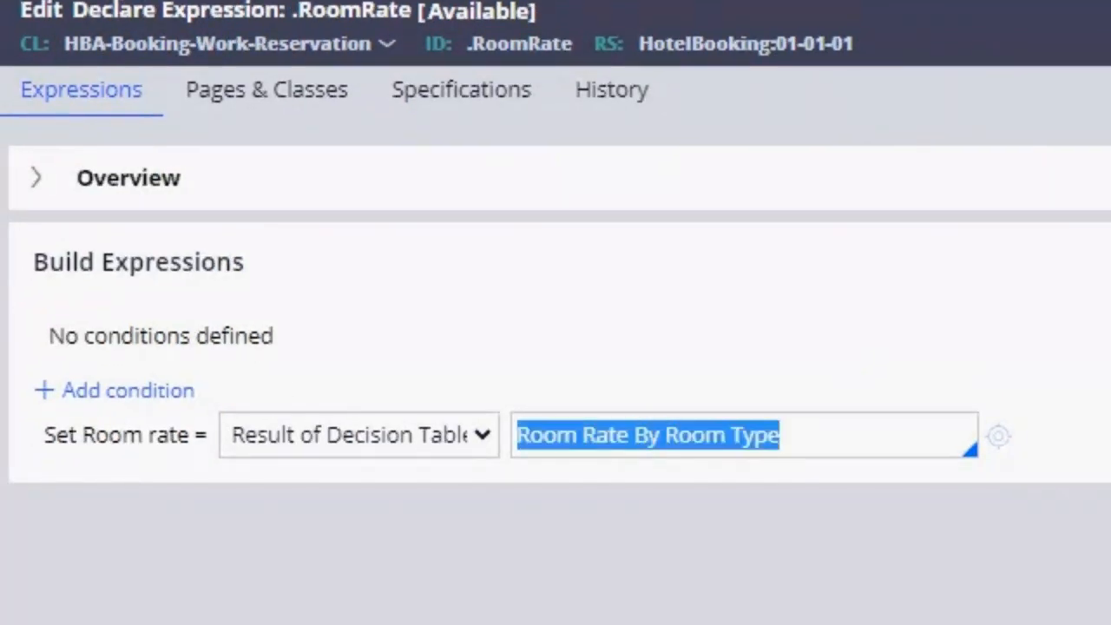
key(BackSpace)
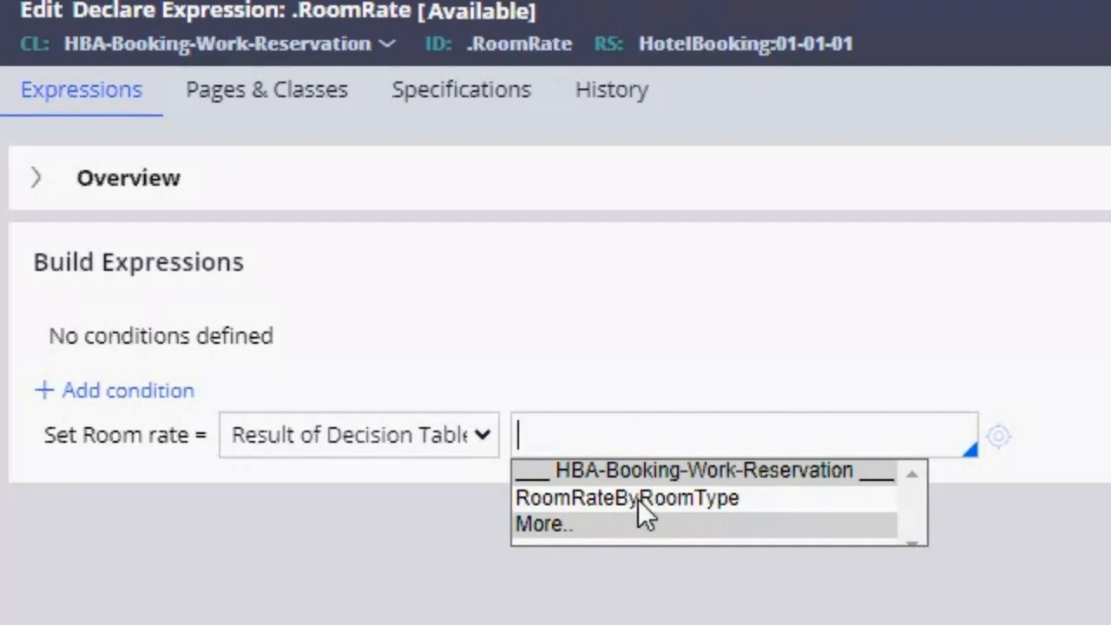
click(638, 498)
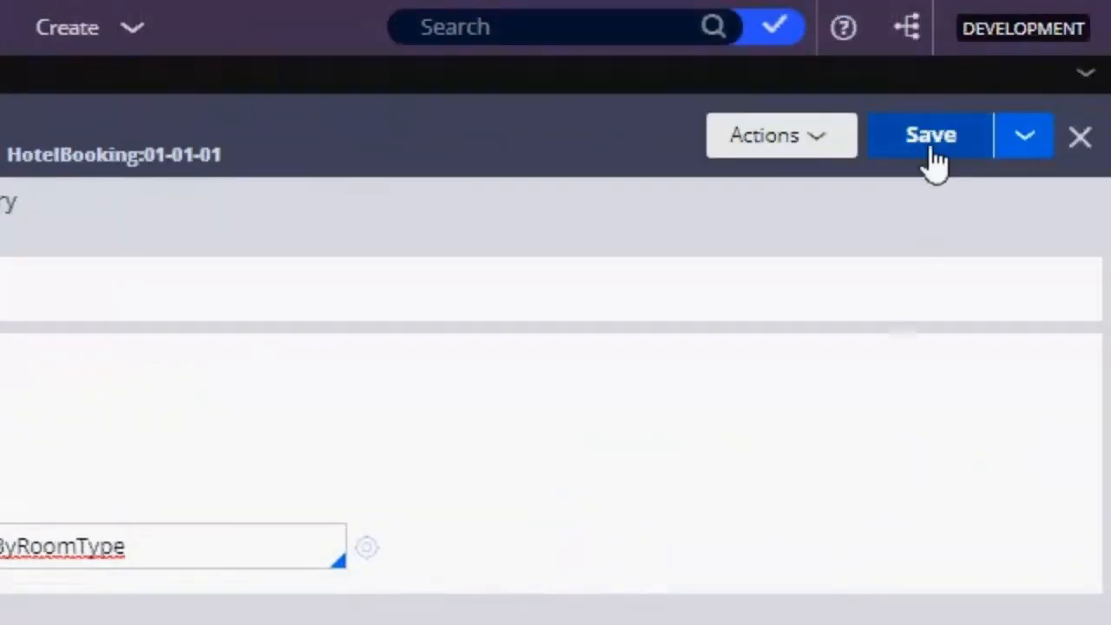
click(930, 139)
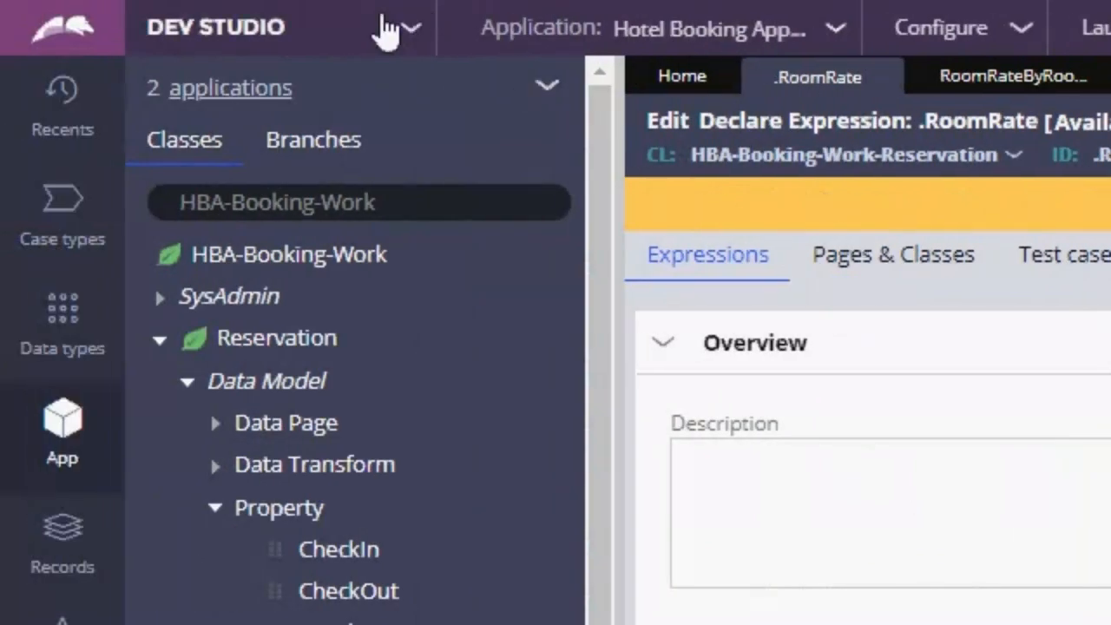
Step: Switch to App Studio, preview a new reservation, and continue to the Select Rooms step
click(385, 29)
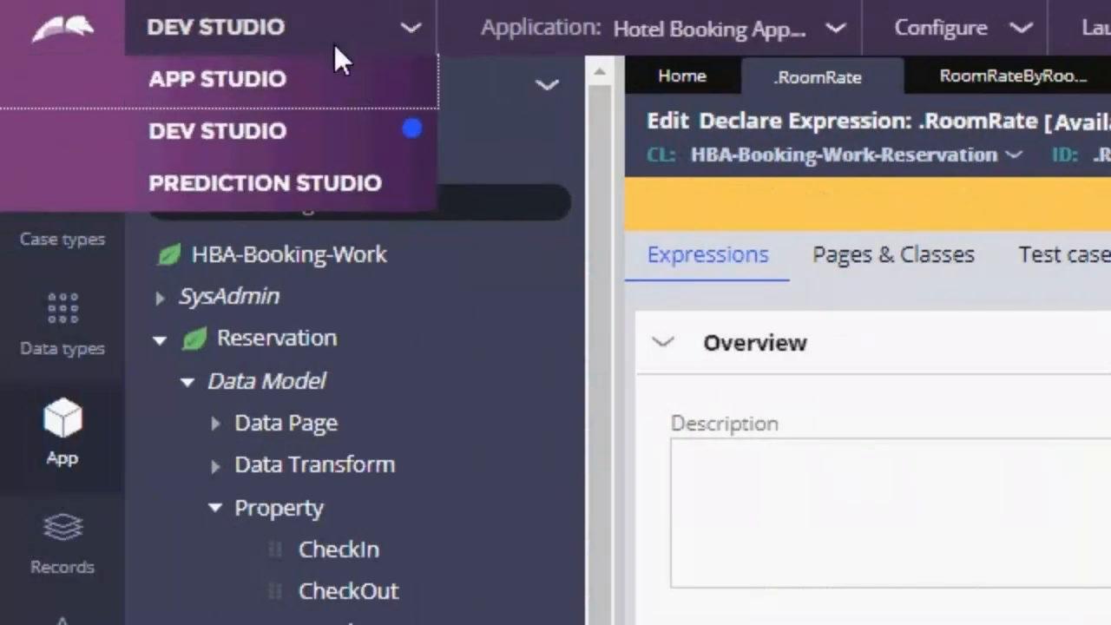
click(227, 86)
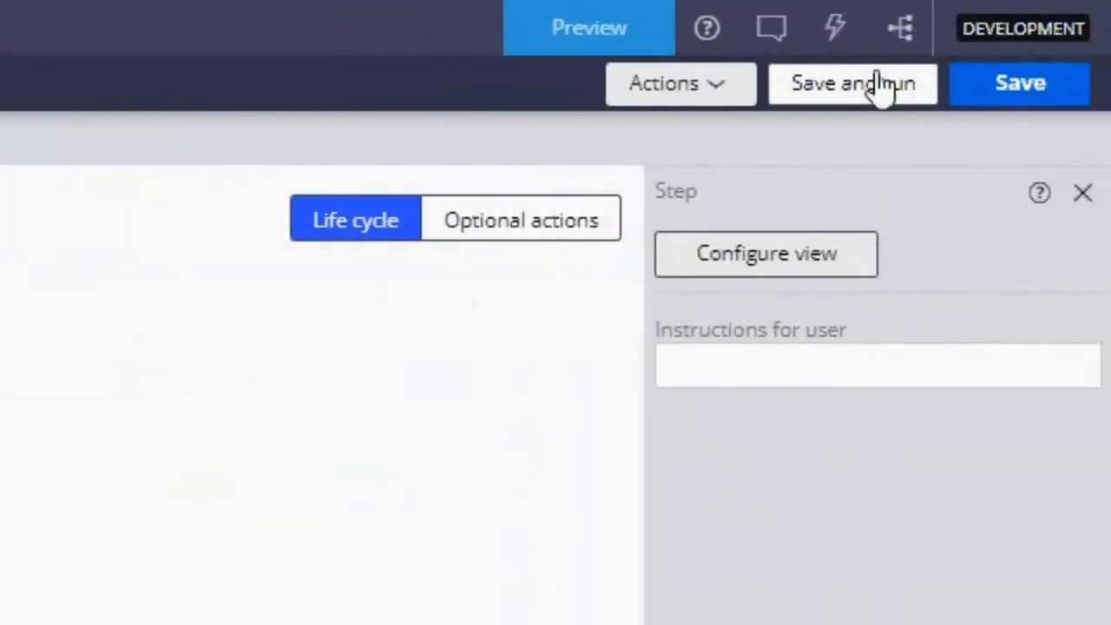
click(875, 88)
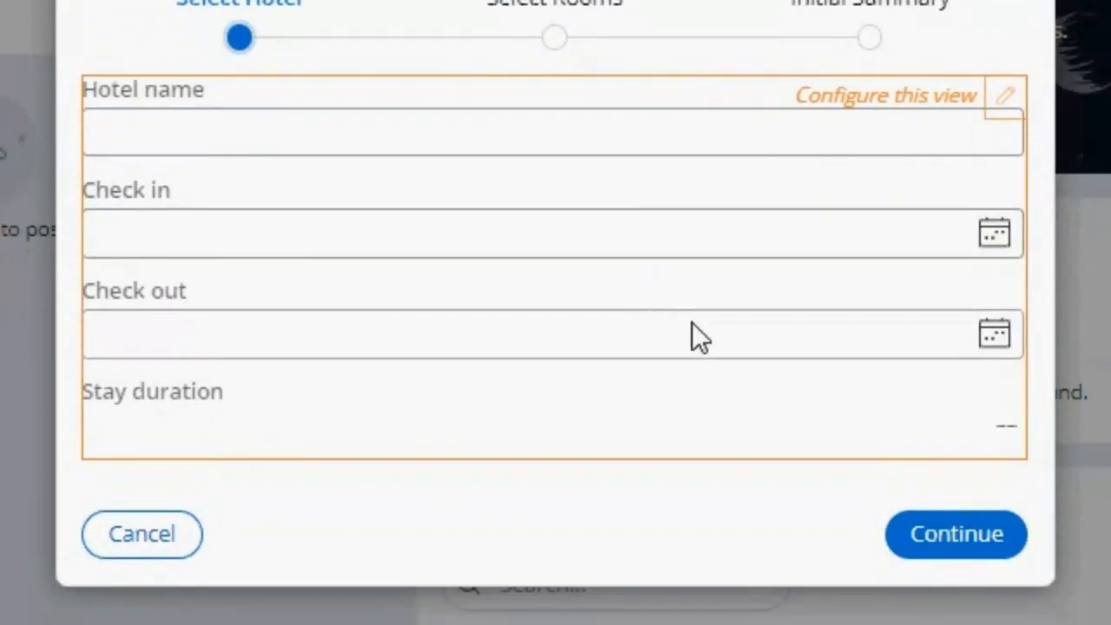
click(933, 545)
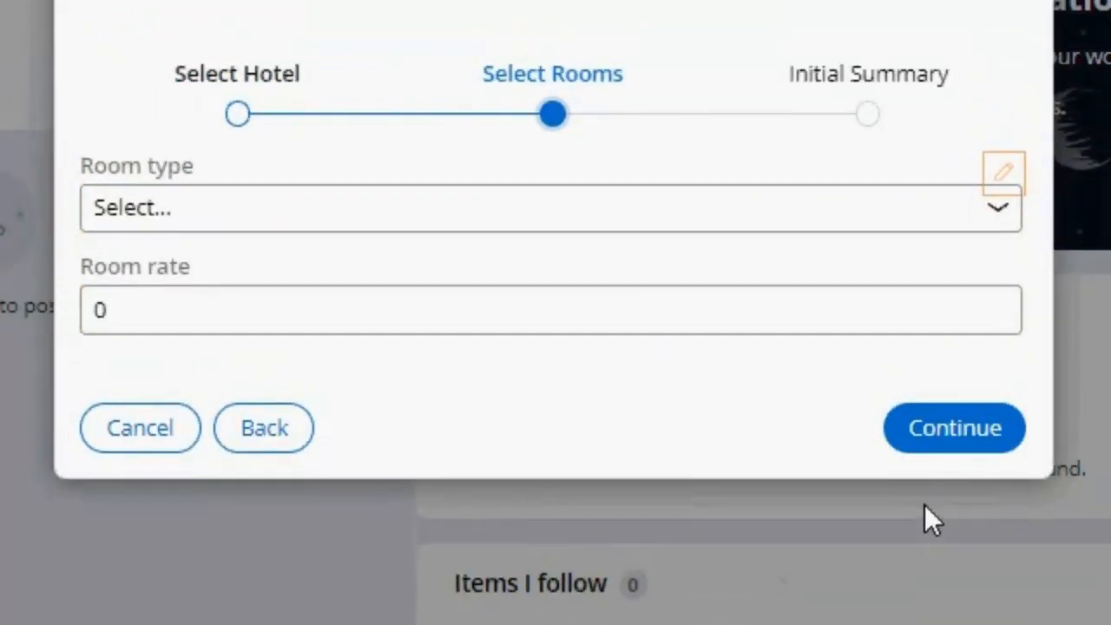
Step: Try the room types Single, King, Suite and Double in turn to check whether the room rate updates
click(312, 173)
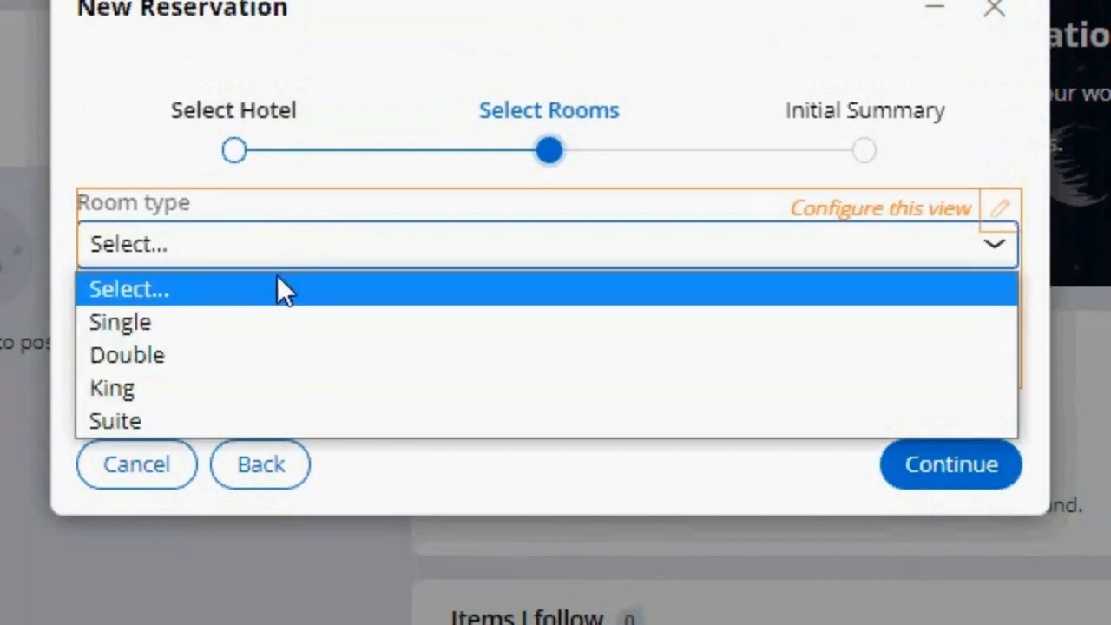
click(256, 322)
click(382, 254)
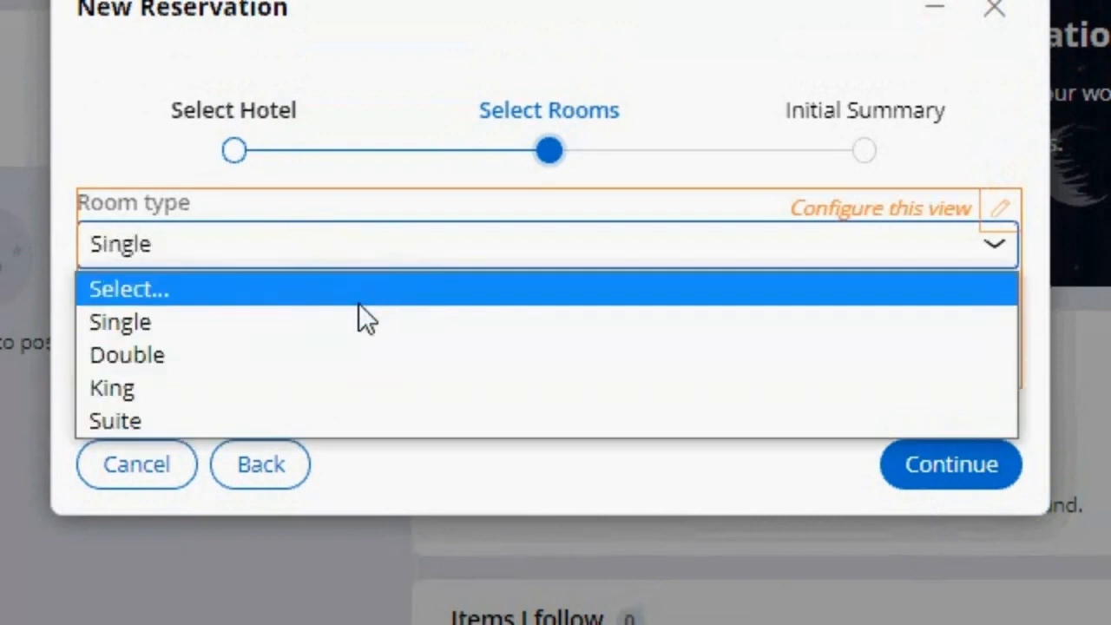
click(341, 378)
click(330, 250)
click(260, 420)
click(174, 250)
click(205, 329)
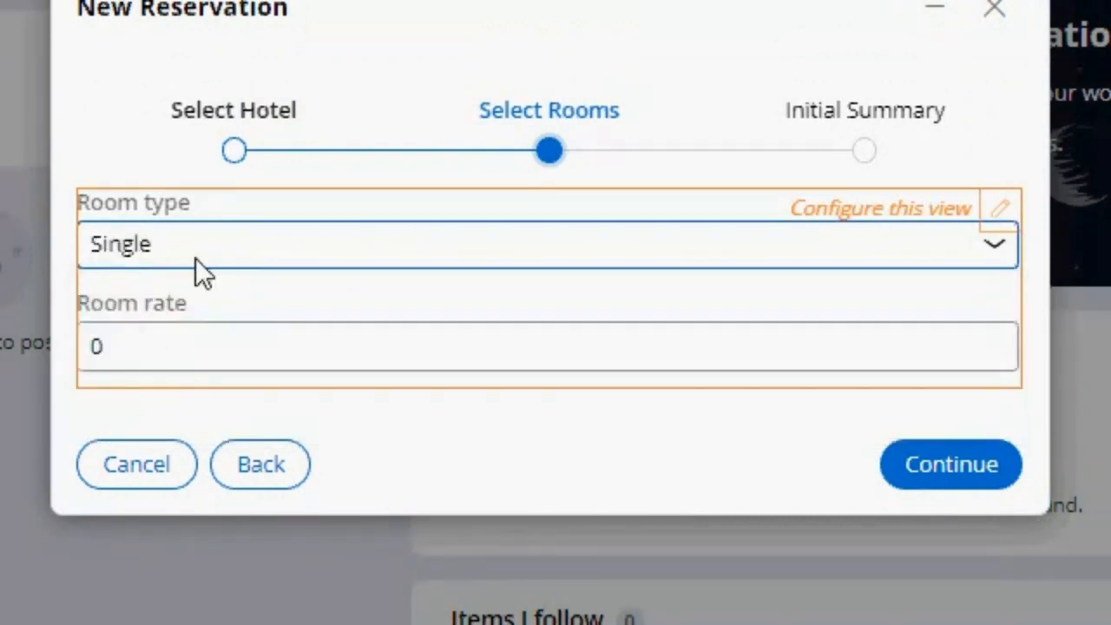
click(195, 258)
click(216, 354)
click(215, 353)
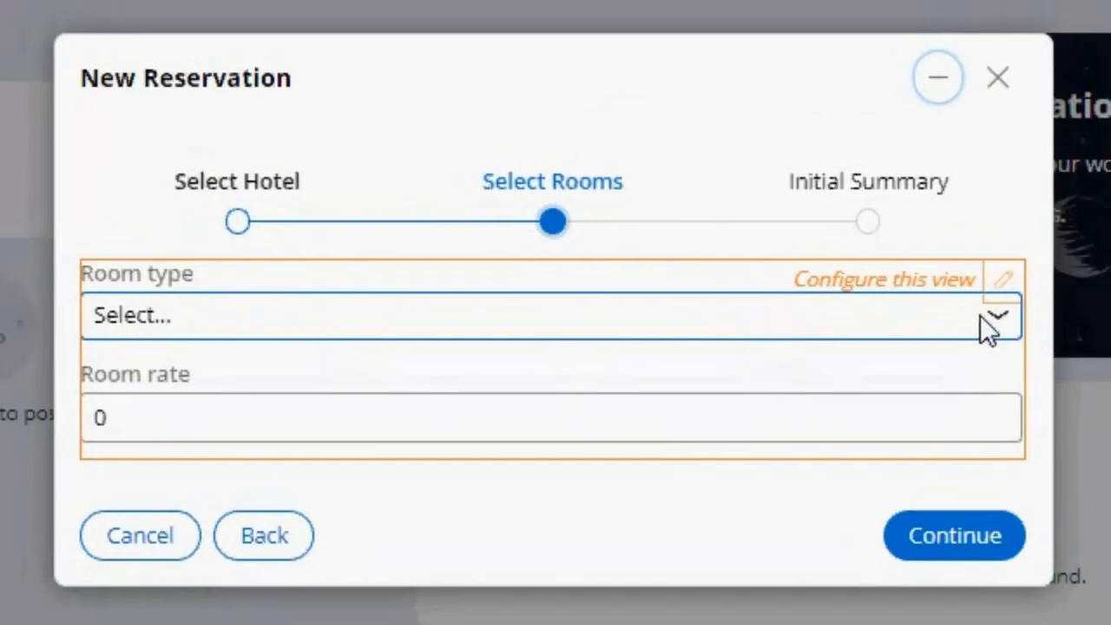
Step: Set the room type to Single, return to Select Hotel and continue to Select Rooms again to recheck the room rate
click(978, 245)
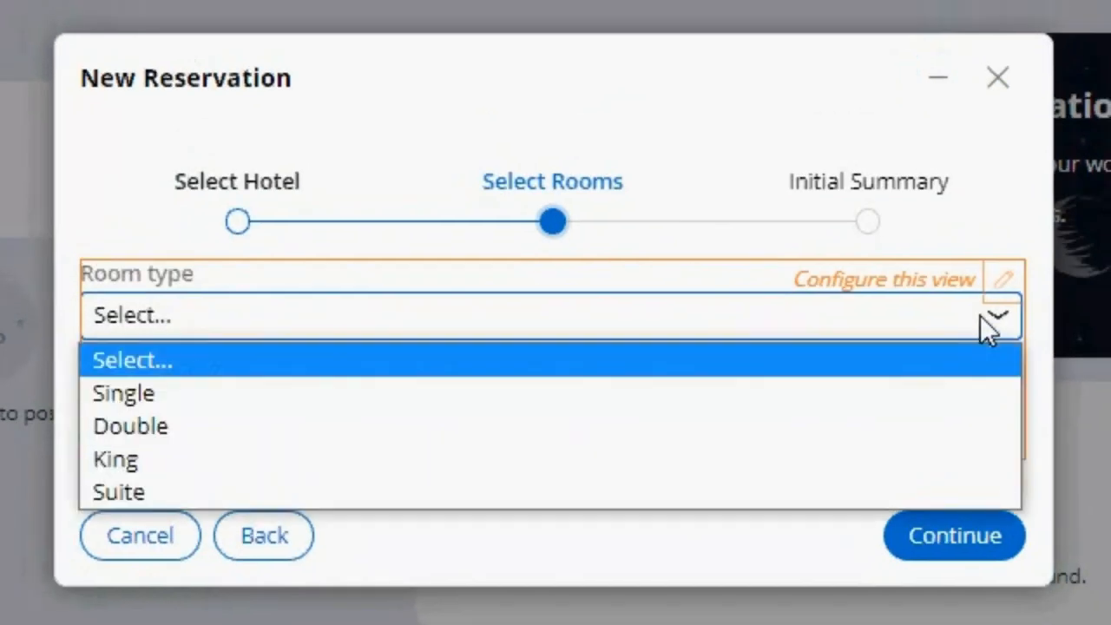
click(775, 386)
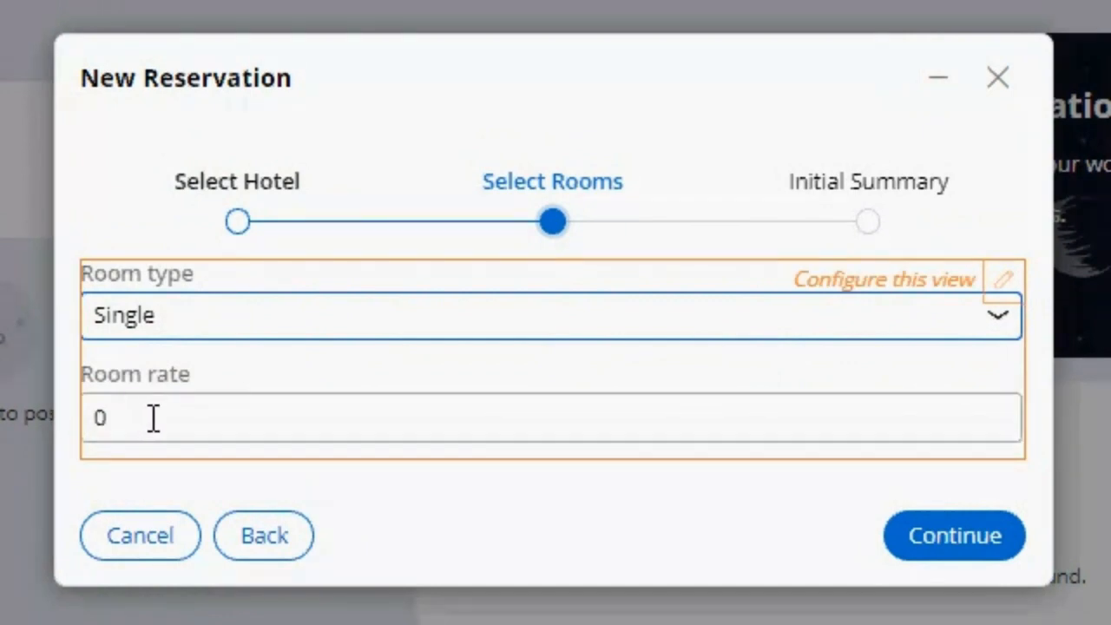
click(189, 417)
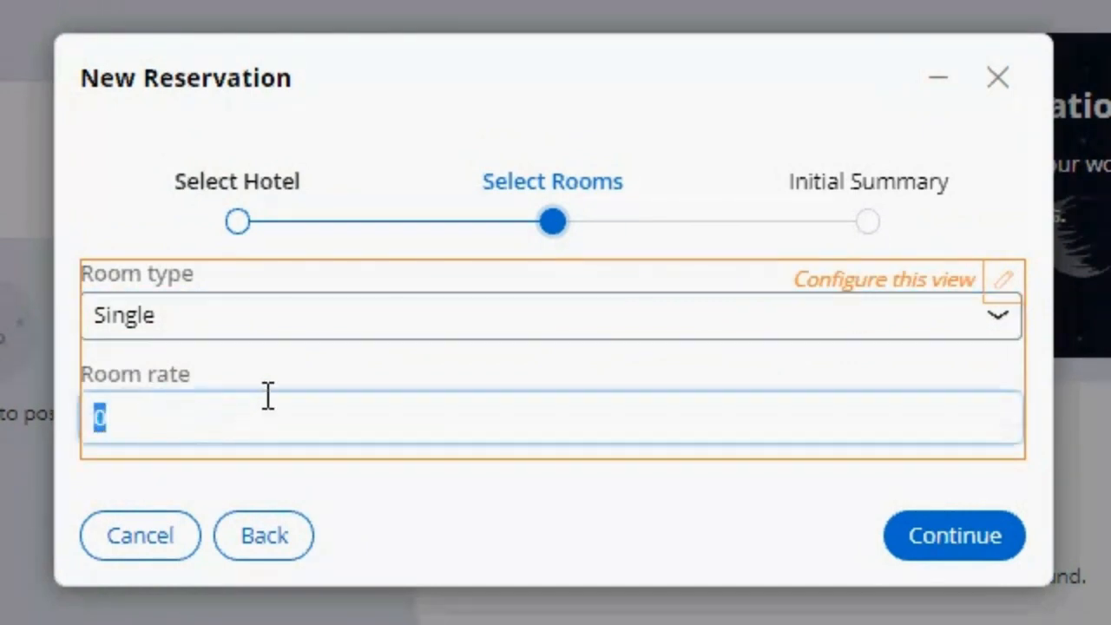
click(156, 414)
click(262, 536)
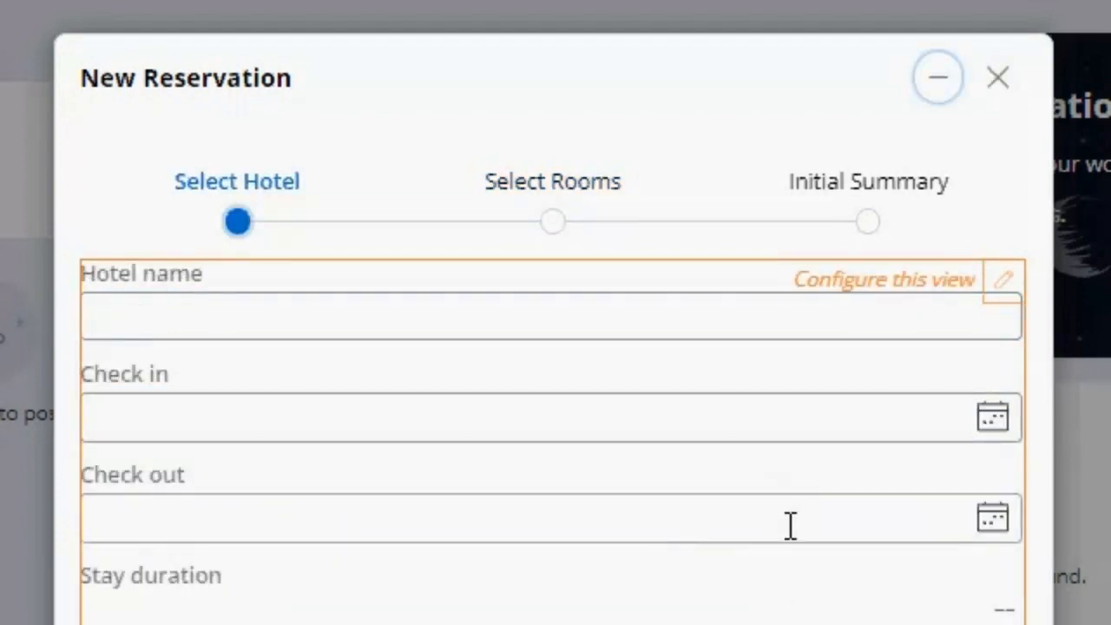
scroll(787, 548, down, 2)
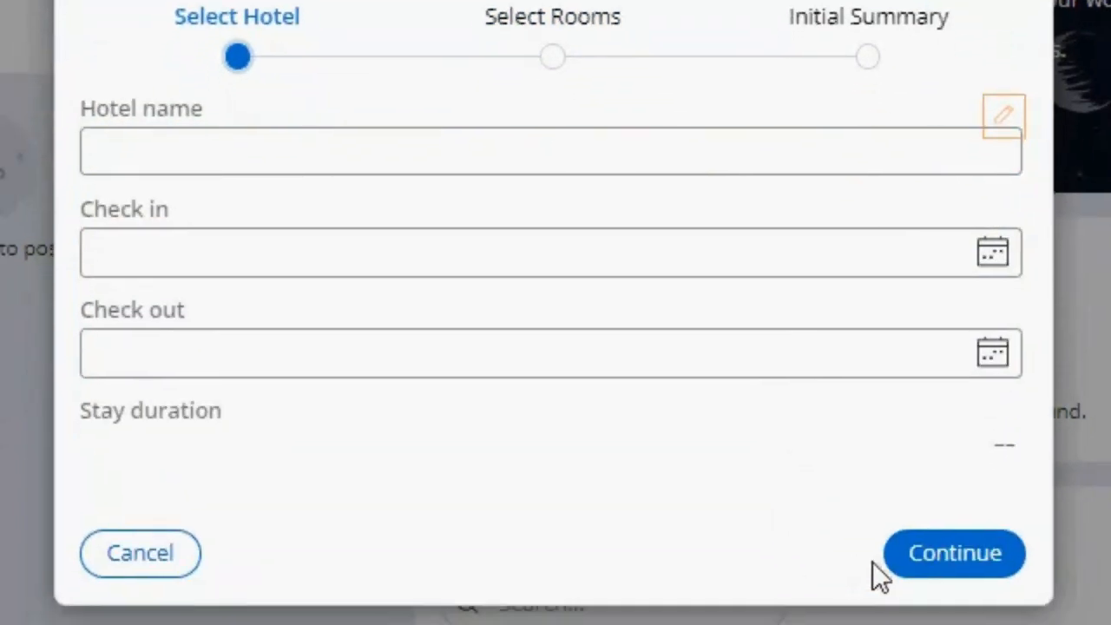
click(933, 573)
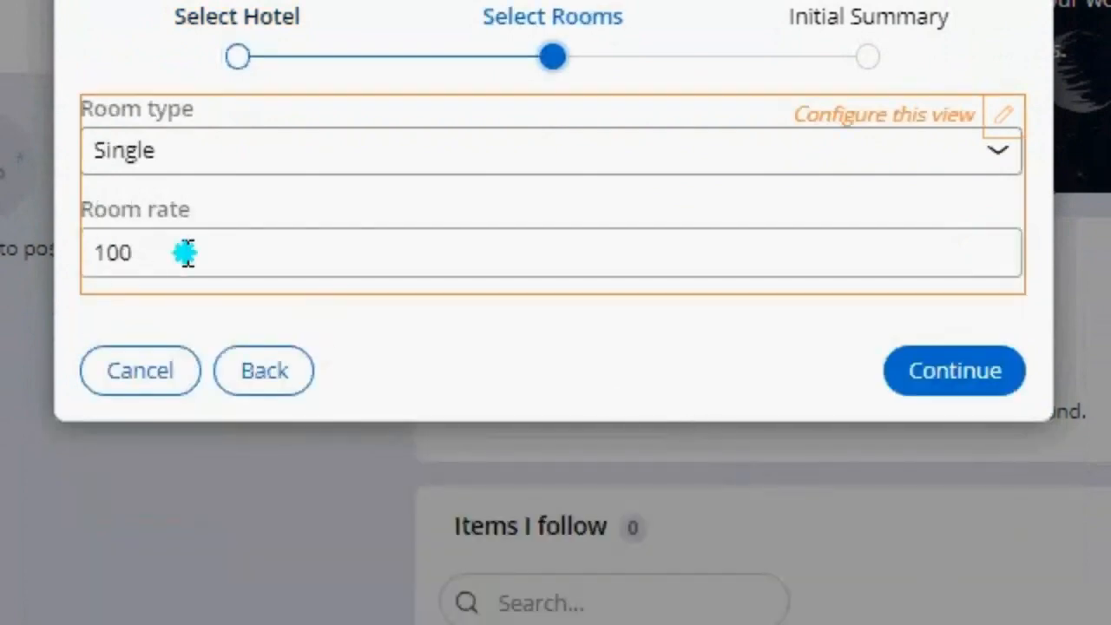
click(186, 253)
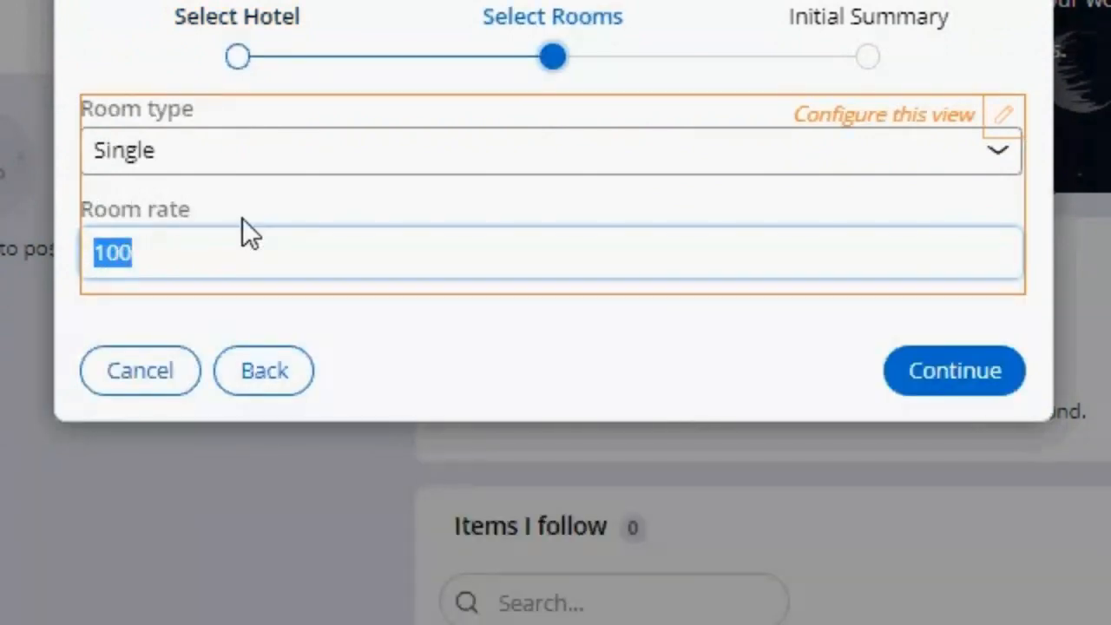
click(276, 252)
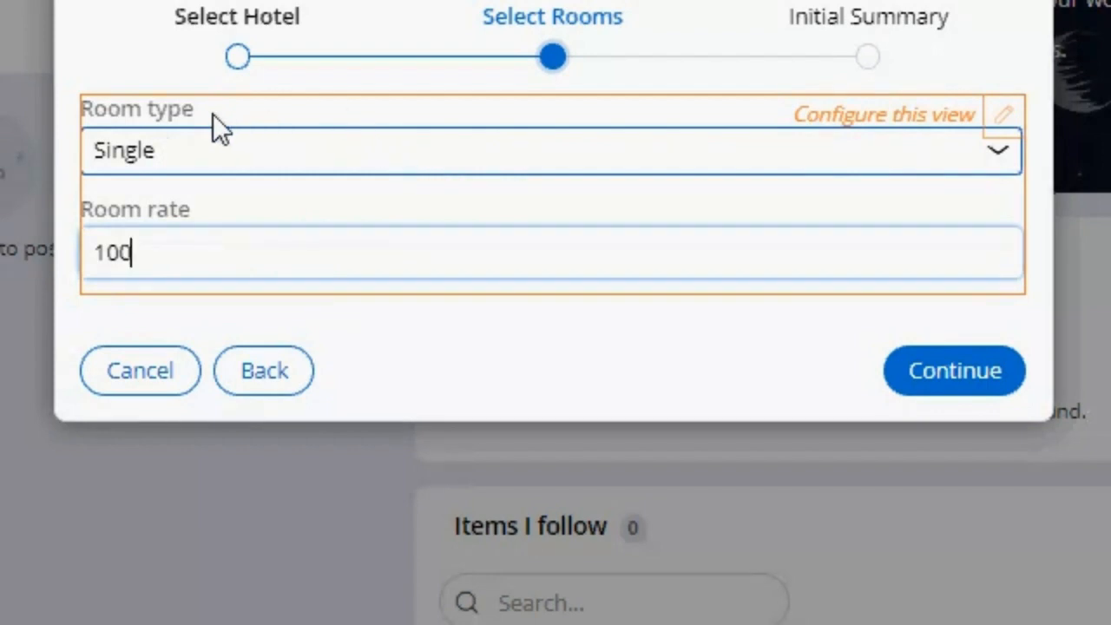
Step: Configure the Select Rooms view from the preview and open the Room type dropdown's properties
click(1007, 118)
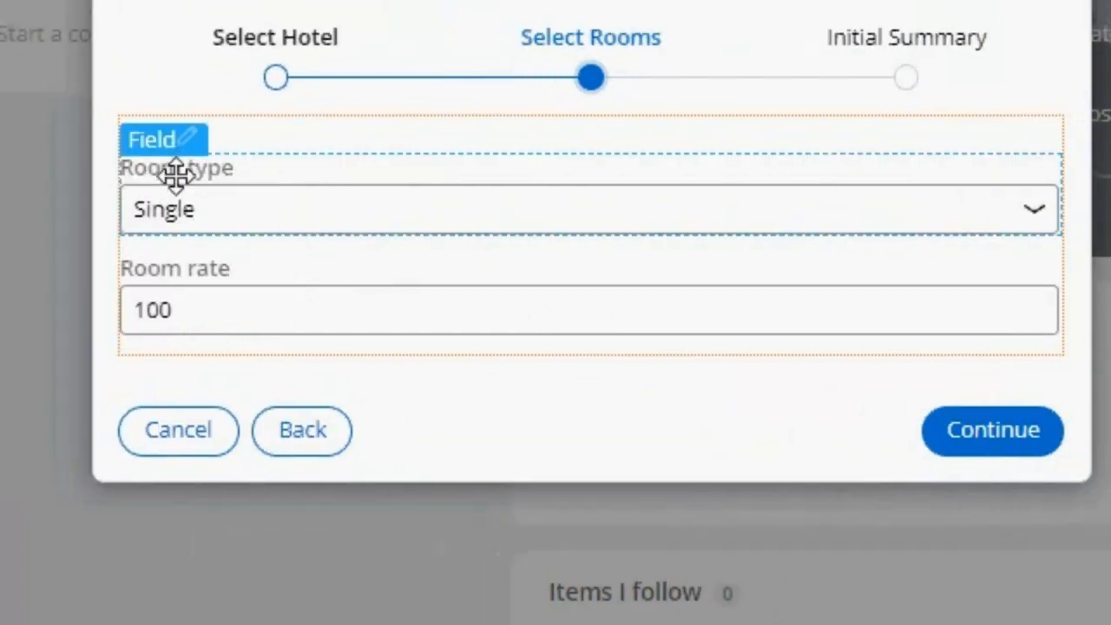
click(195, 139)
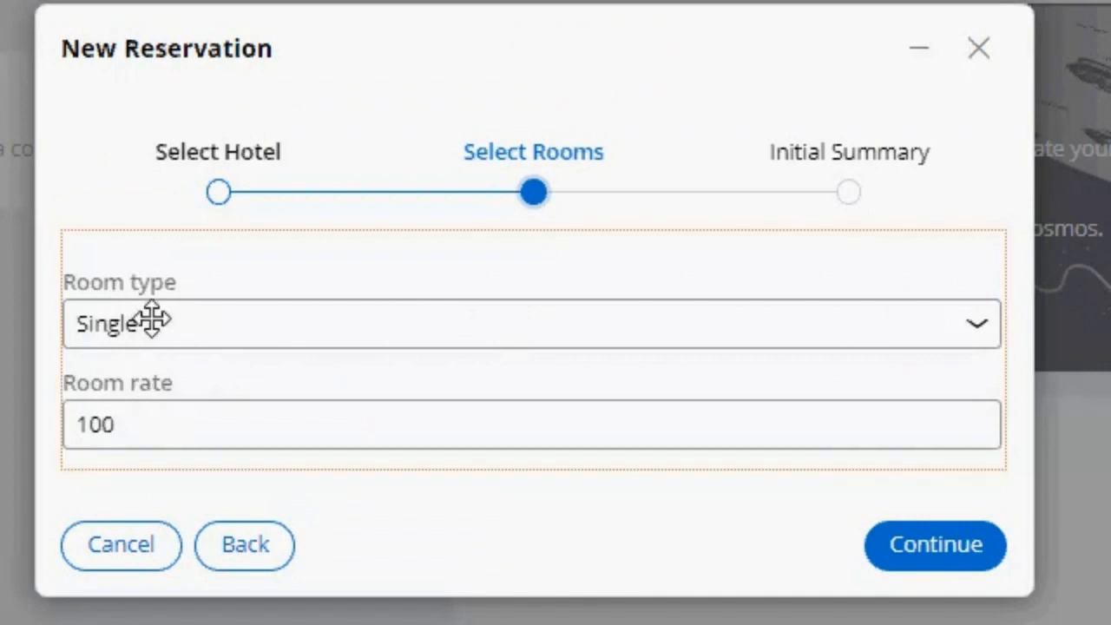
click(335, 322)
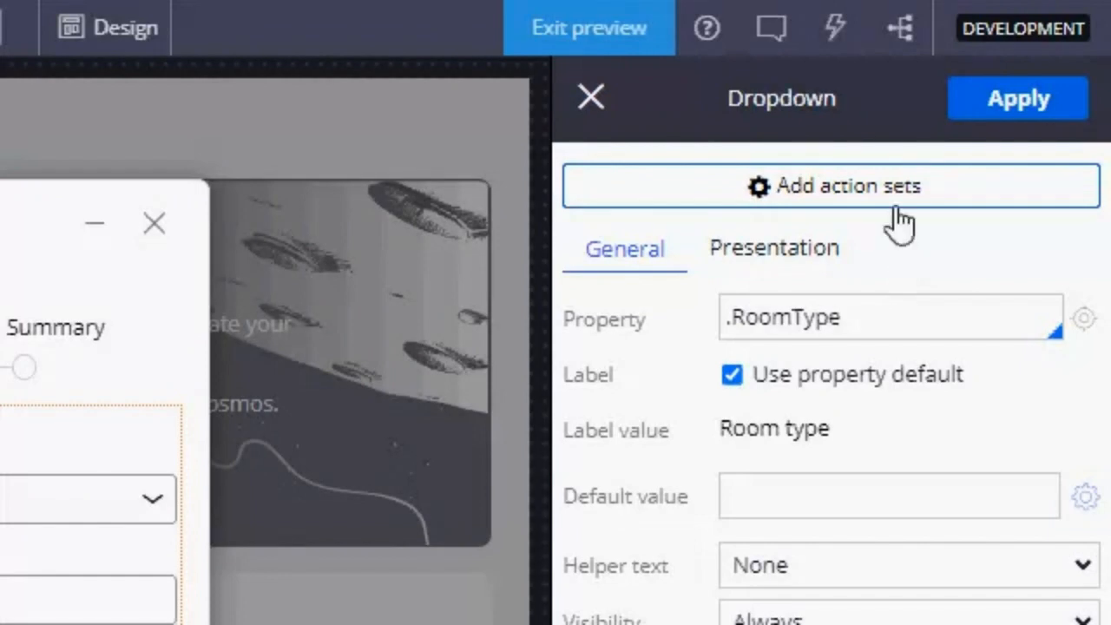
Step: Create an action set for the Room type dropdown and add the Change event to it
click(905, 205)
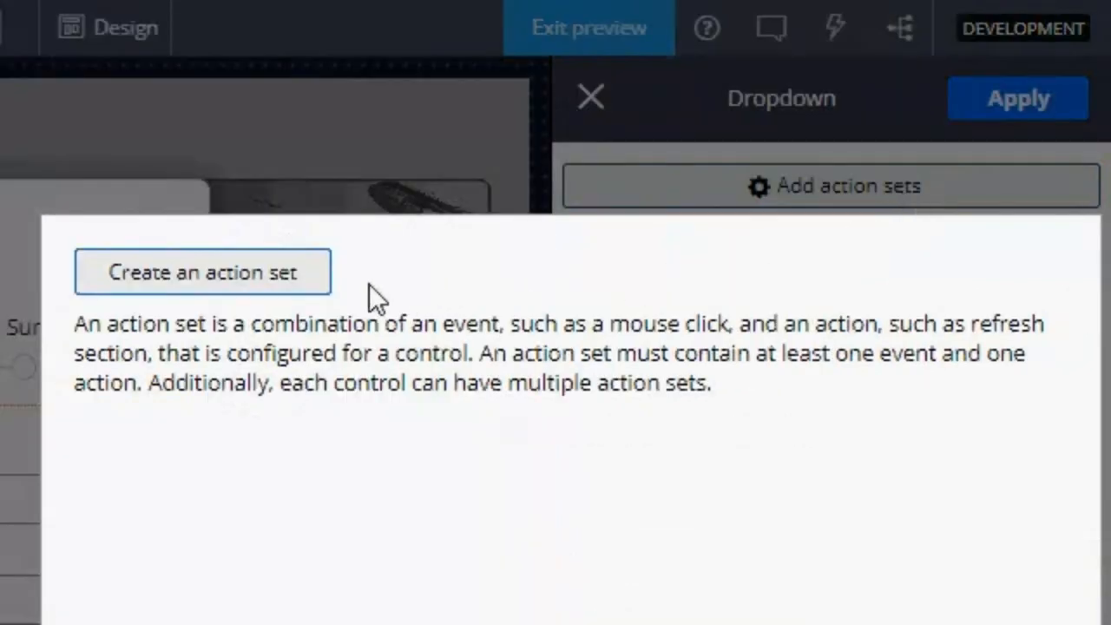
click(250, 297)
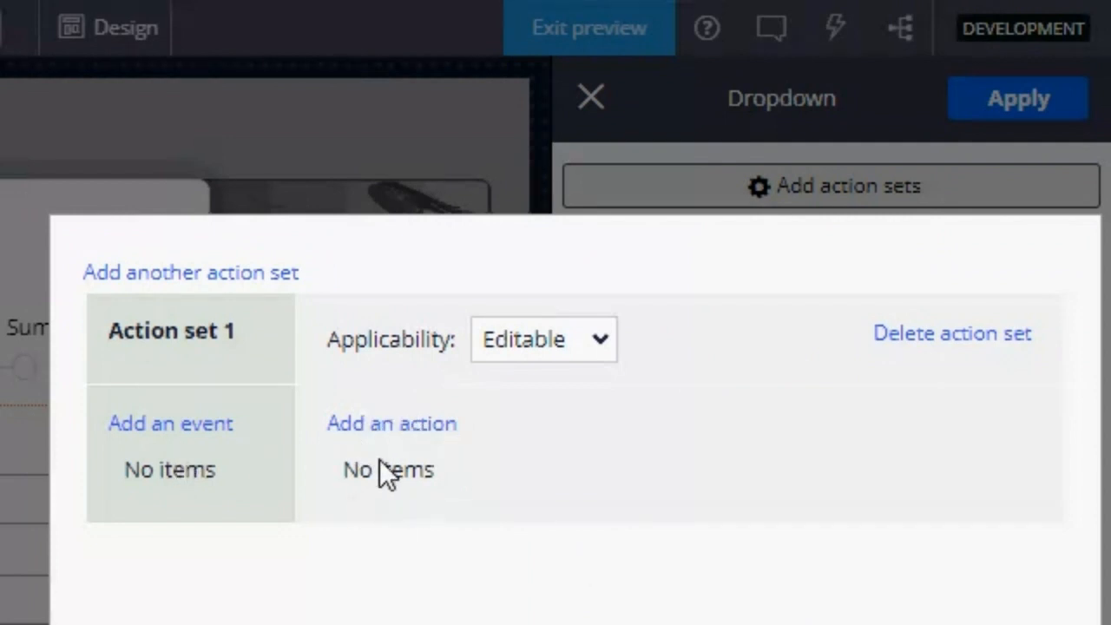
click(169, 434)
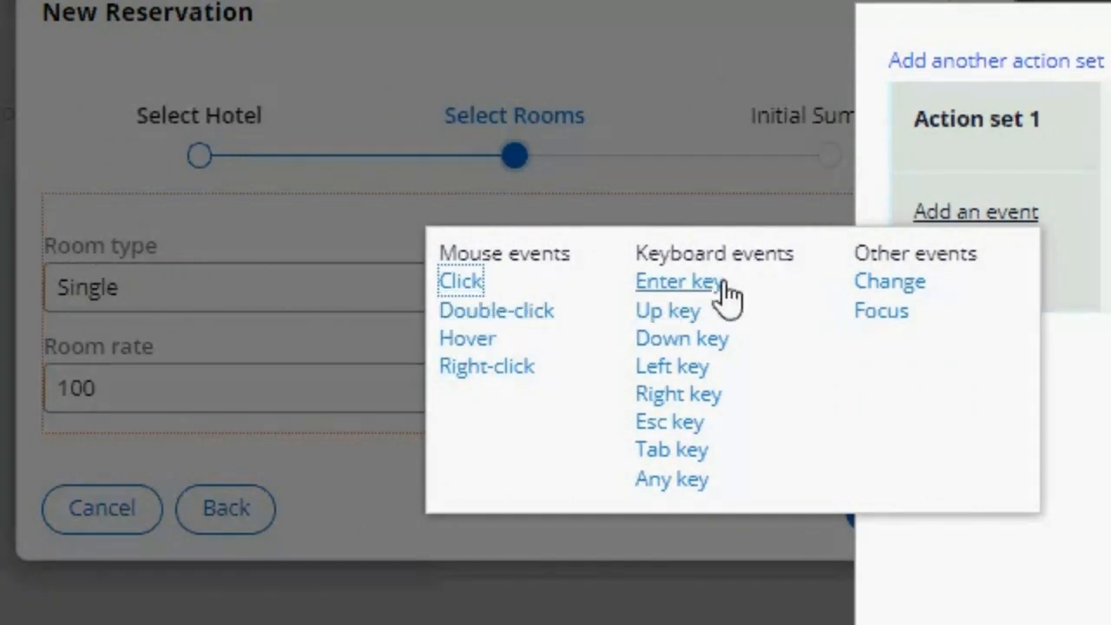
click(908, 292)
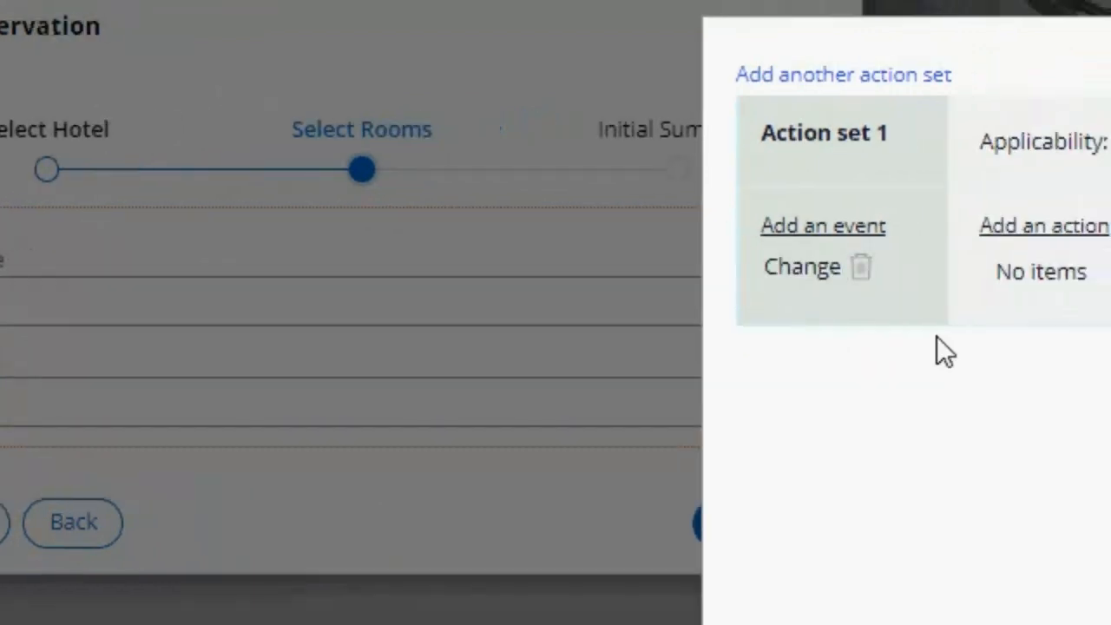
Step: Add a Refresh action to the Change event, apply the action set and close the Select Rooms view configuration
click(970, 219)
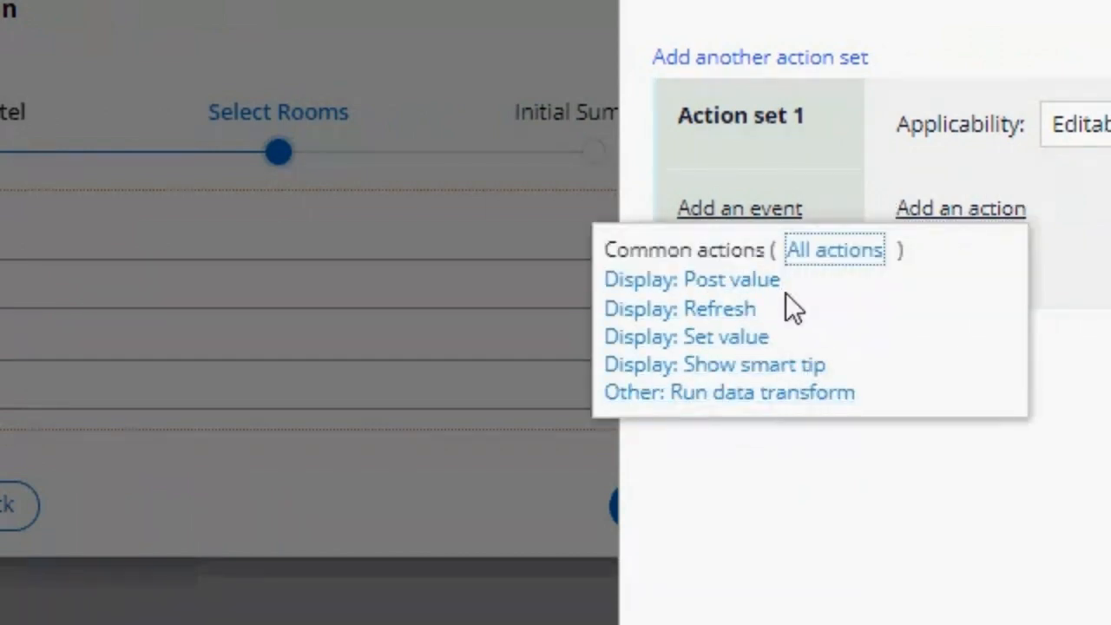
click(745, 323)
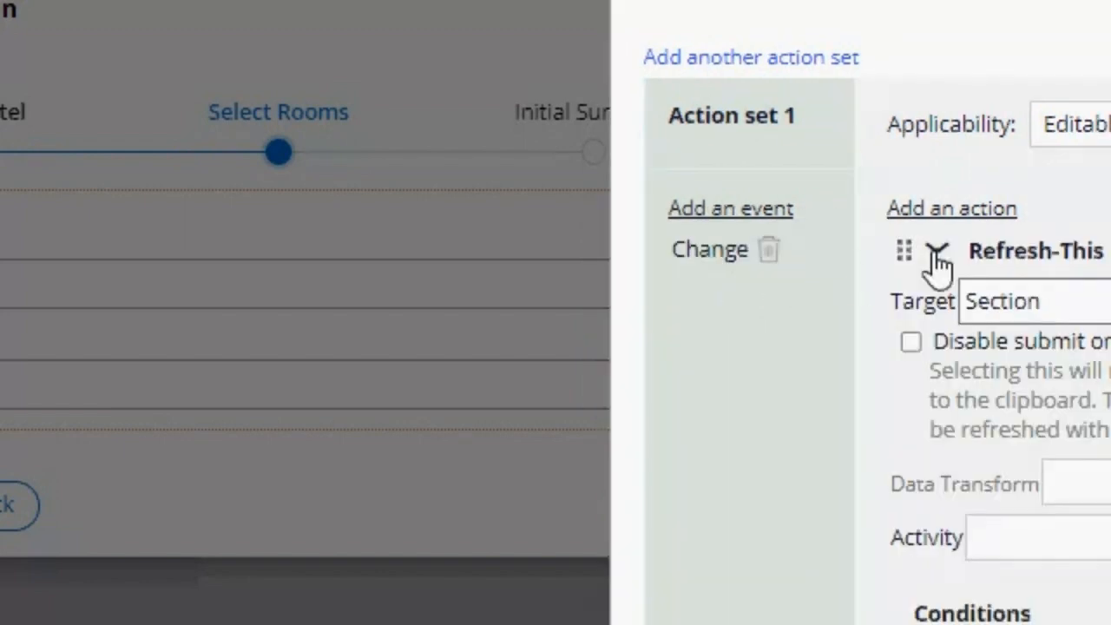
click(941, 250)
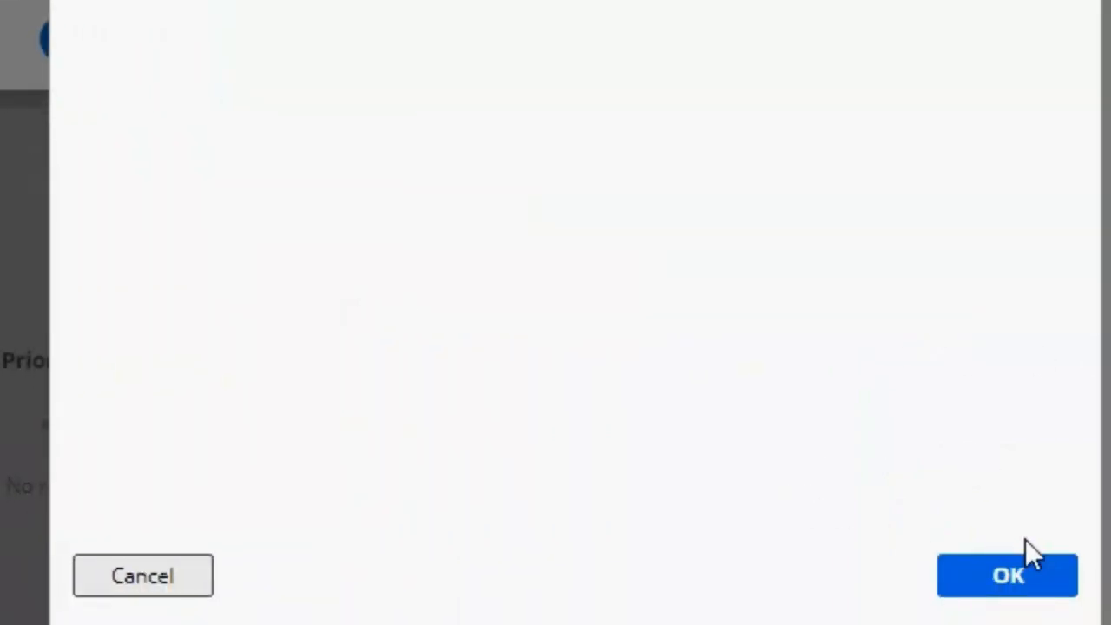
click(1035, 562)
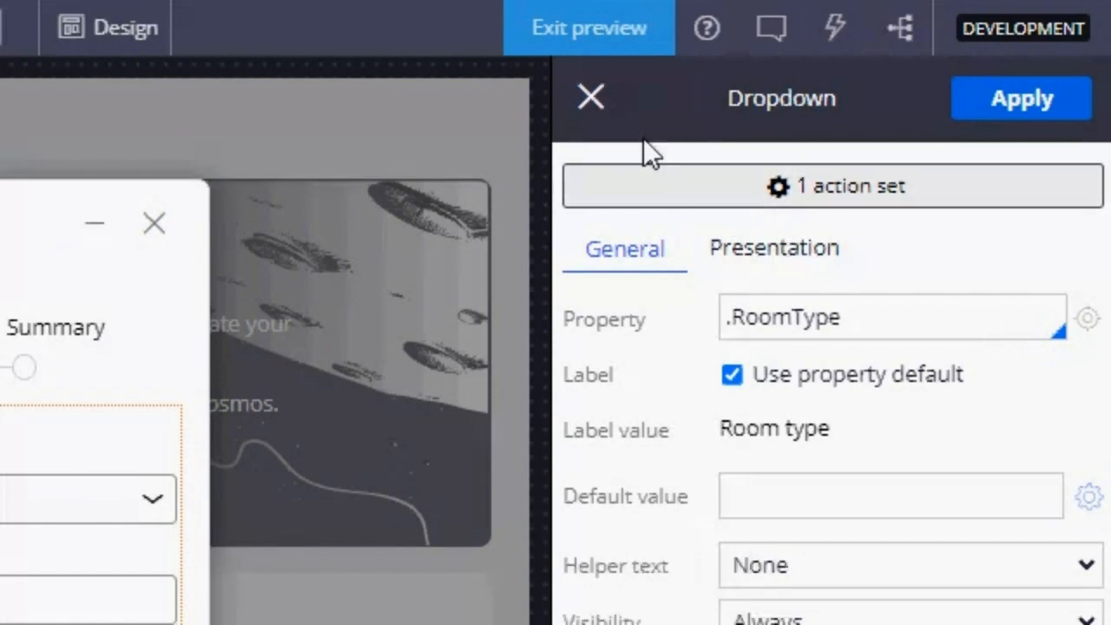
click(591, 98)
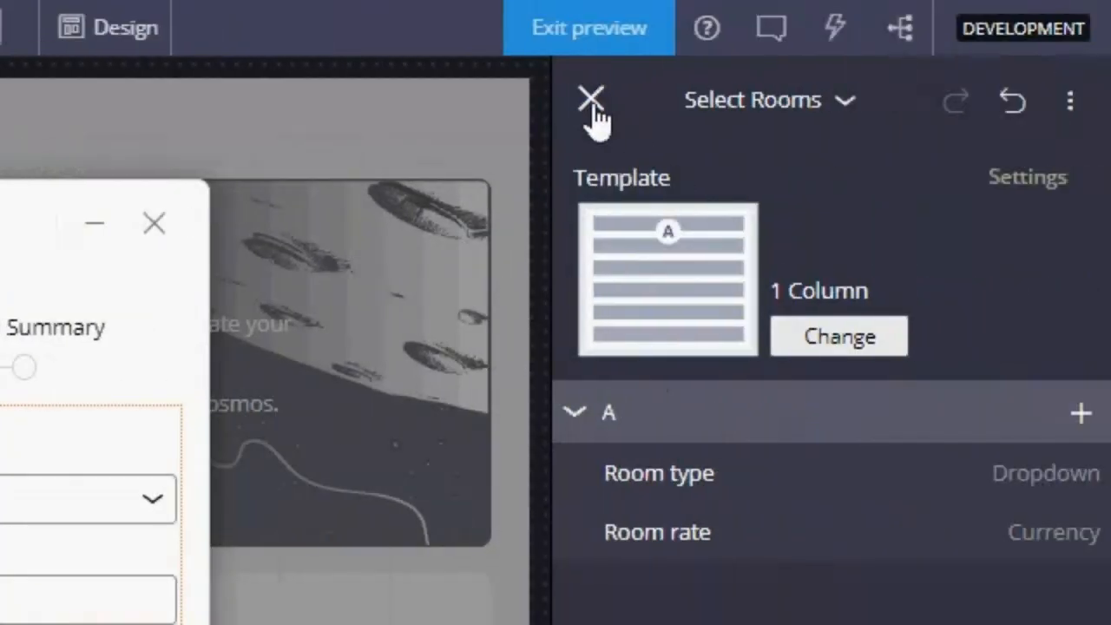
click(592, 100)
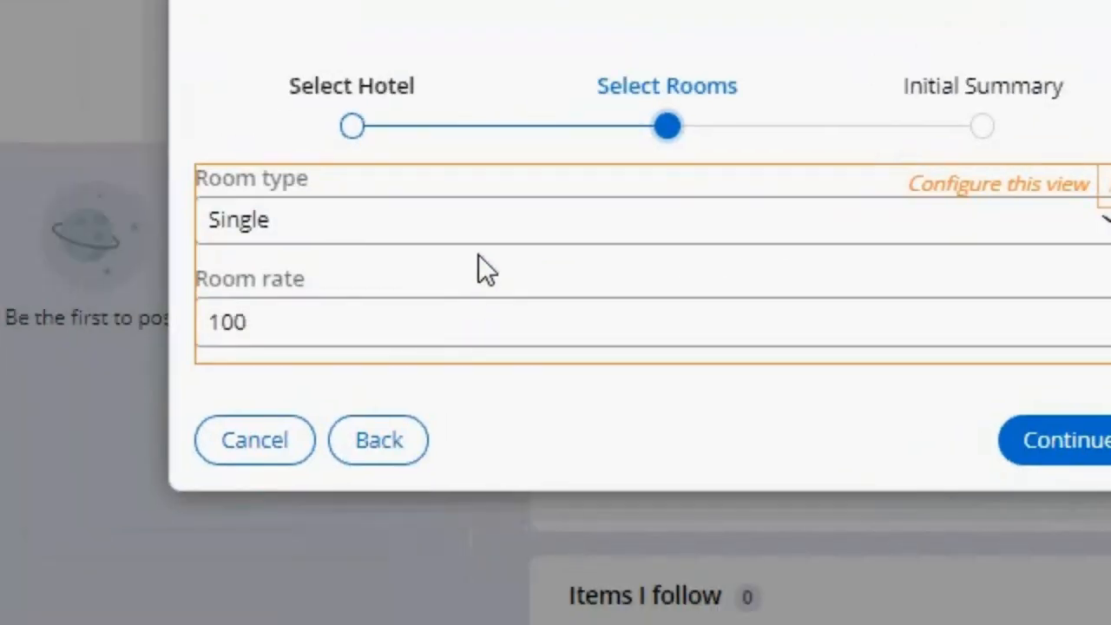
Step: Try the room types Double, King and Suite in turn to check that the room rate refreshes on each change
click(495, 234)
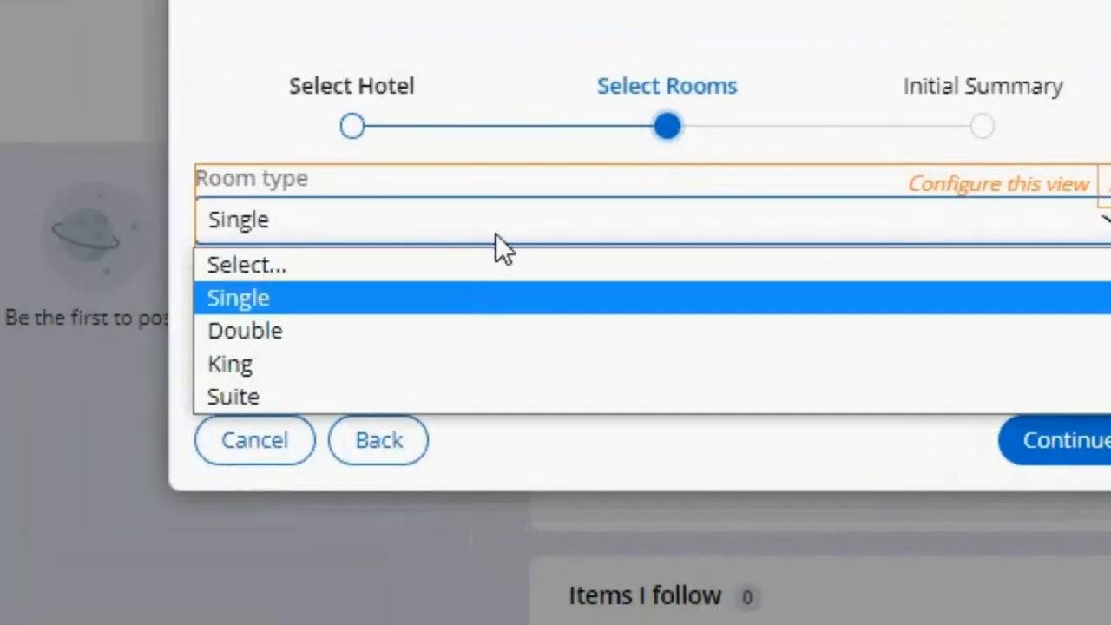
click(447, 330)
click(439, 232)
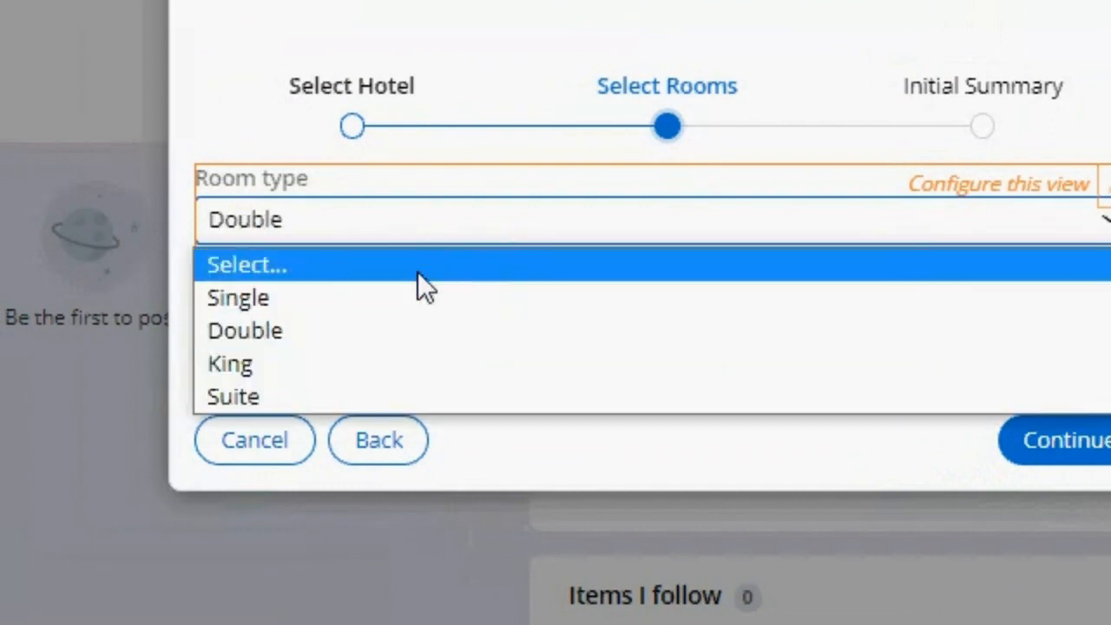
click(377, 369)
click(376, 237)
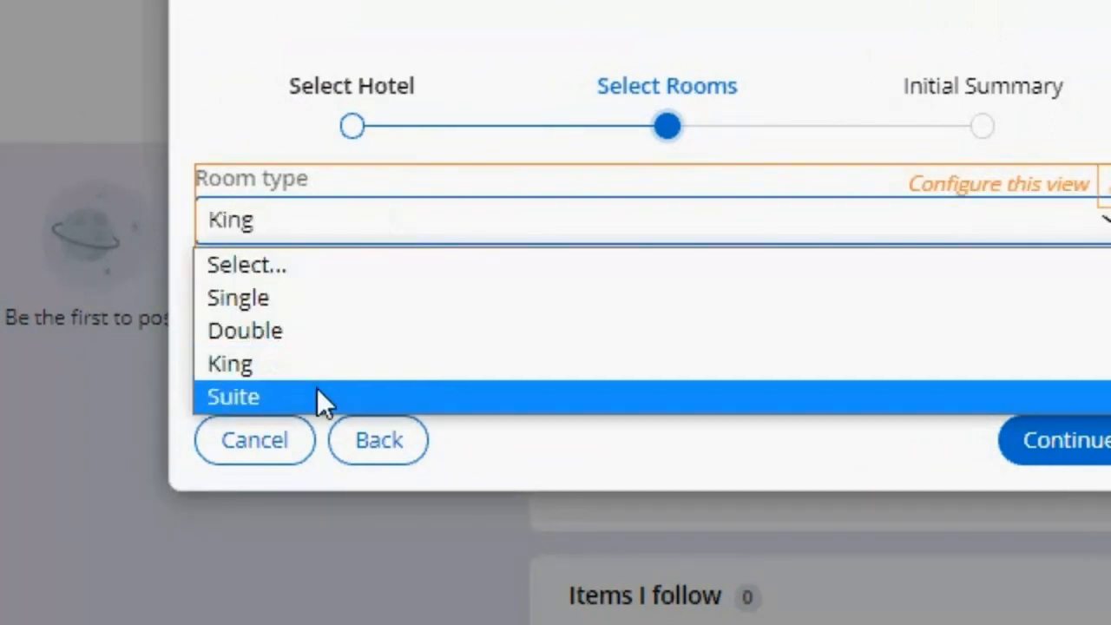
click(322, 399)
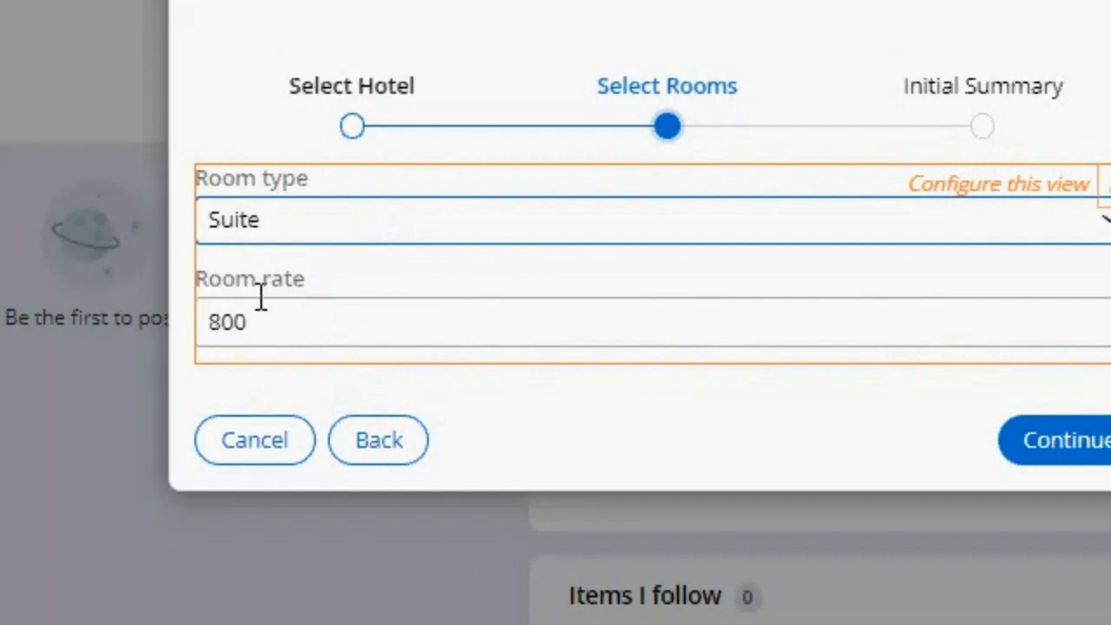
Step: Append stray characters to the room rate, then set the room type to Single to test whether the rate is recalculated
click(294, 321)
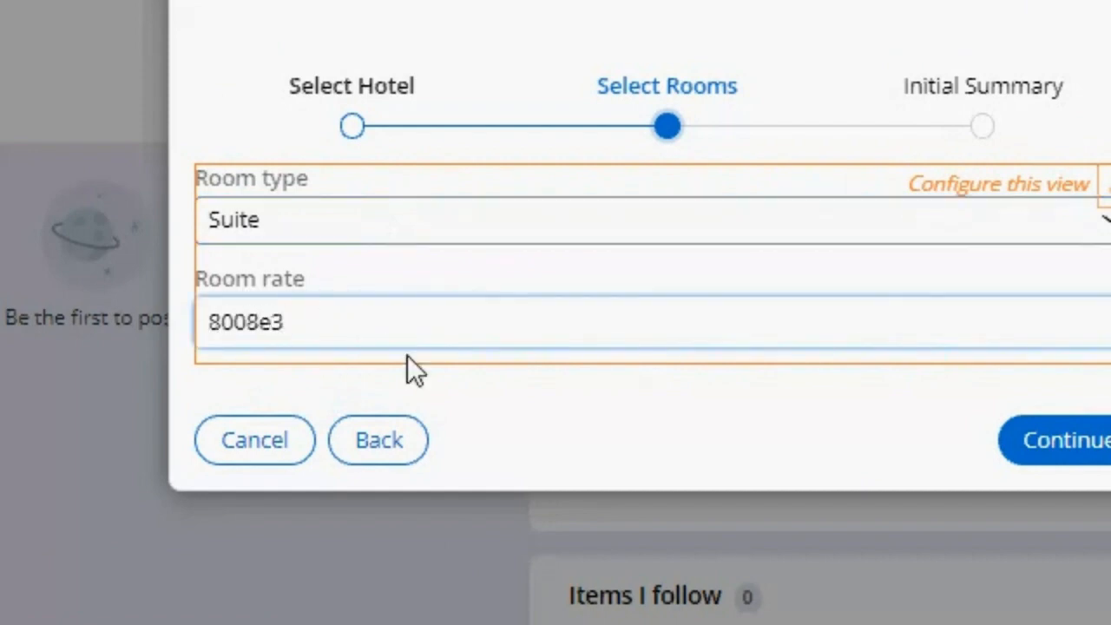
click(372, 217)
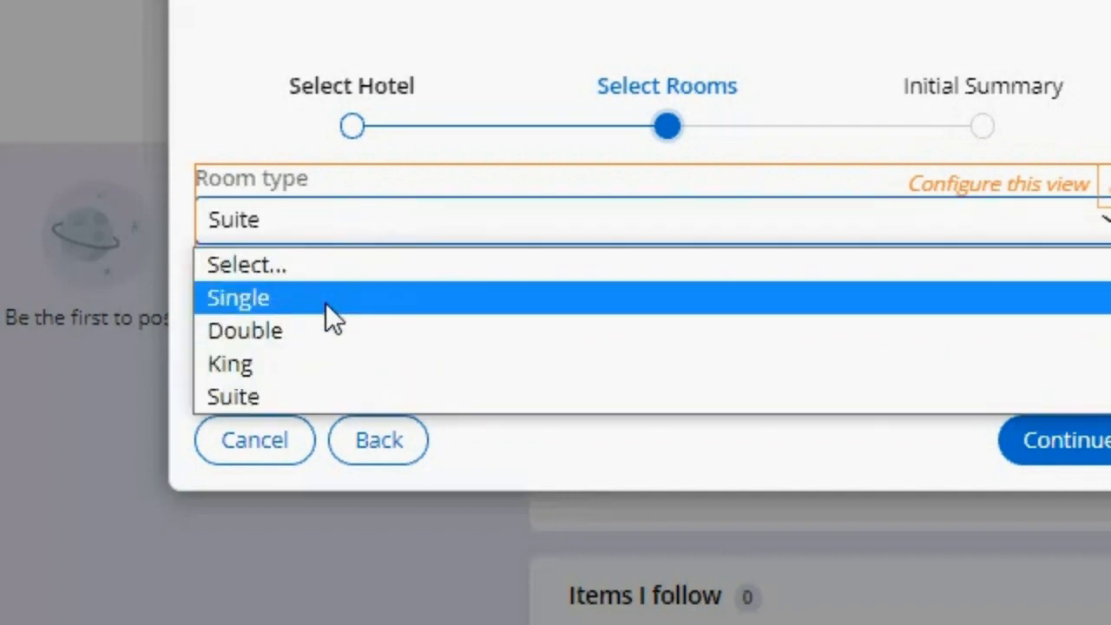
click(326, 300)
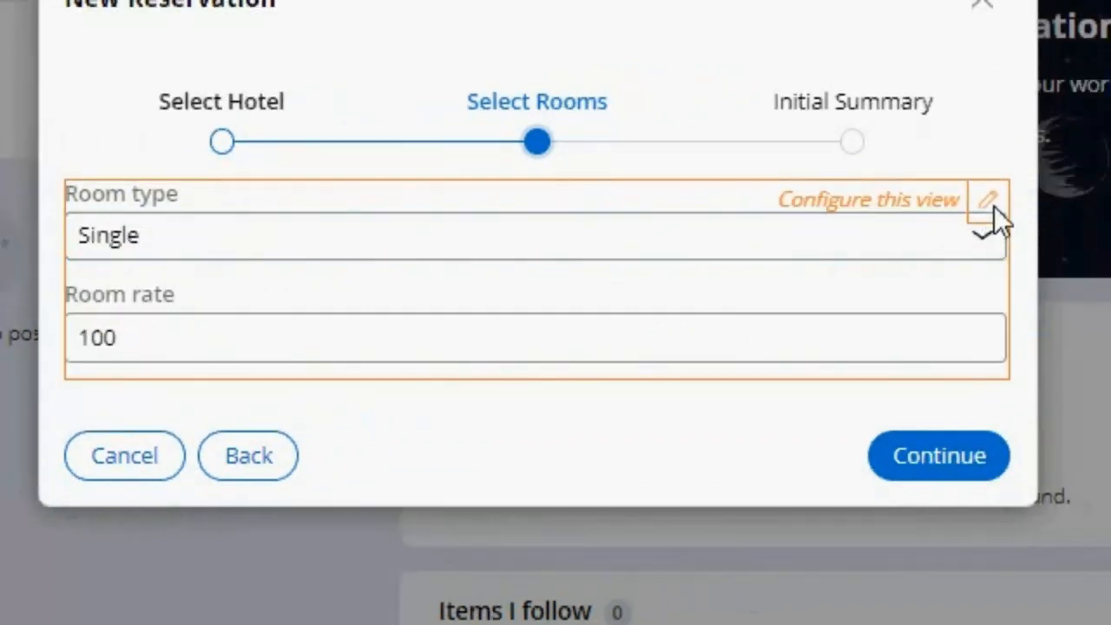
Step: Set the Room rate field's edit options to Read-only (always), apply the change and close the view configuration
click(1108, 190)
mouse_move(166, 367)
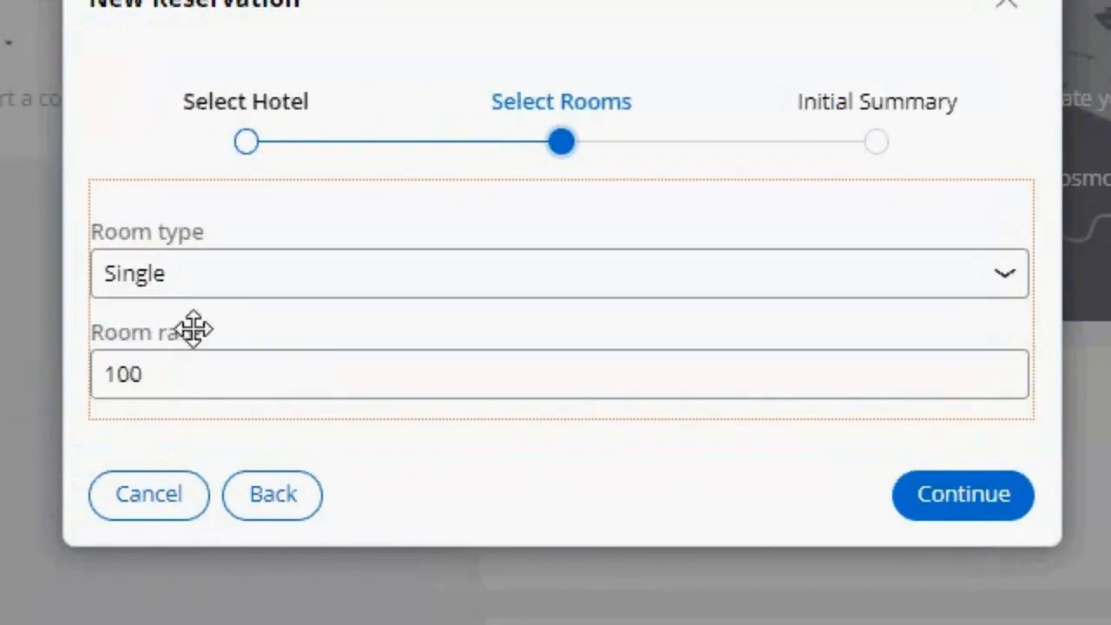
click(213, 346)
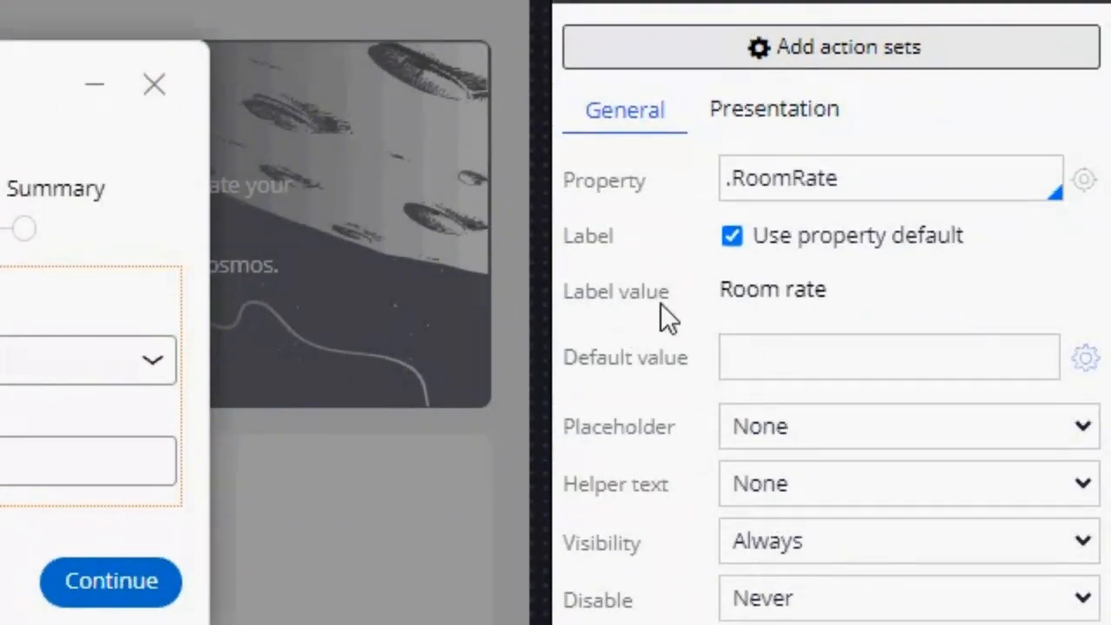
click(826, 143)
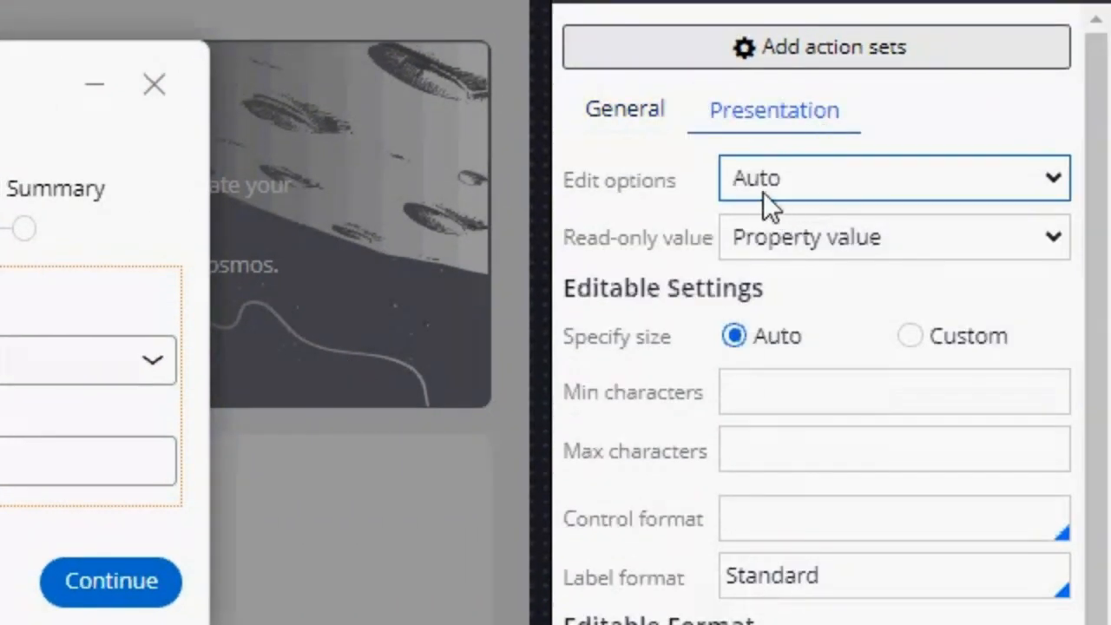
click(808, 178)
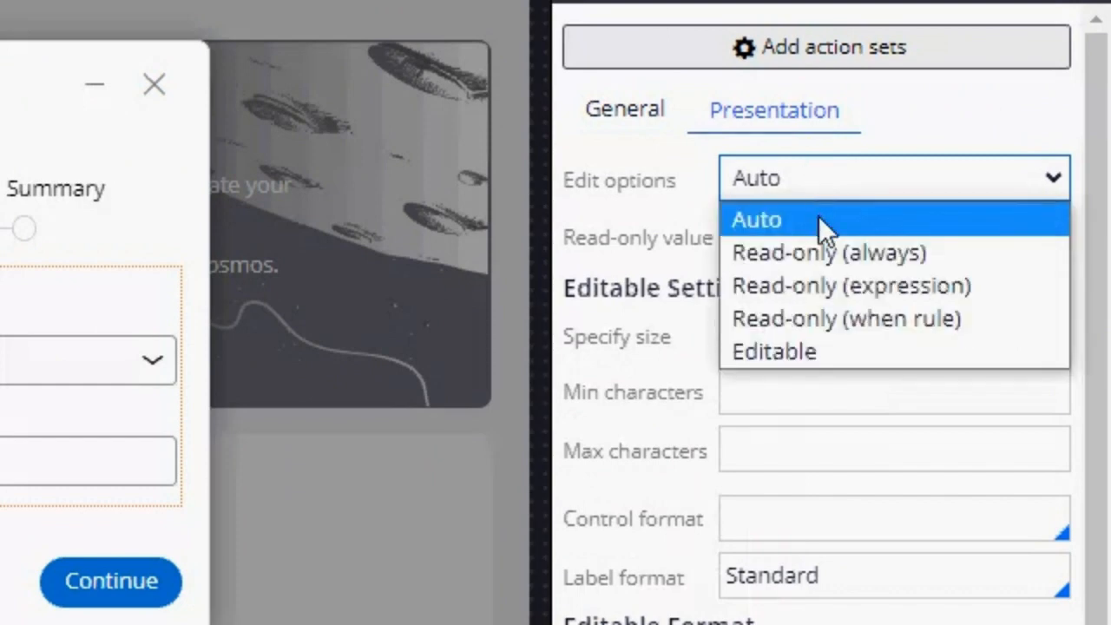
click(935, 252)
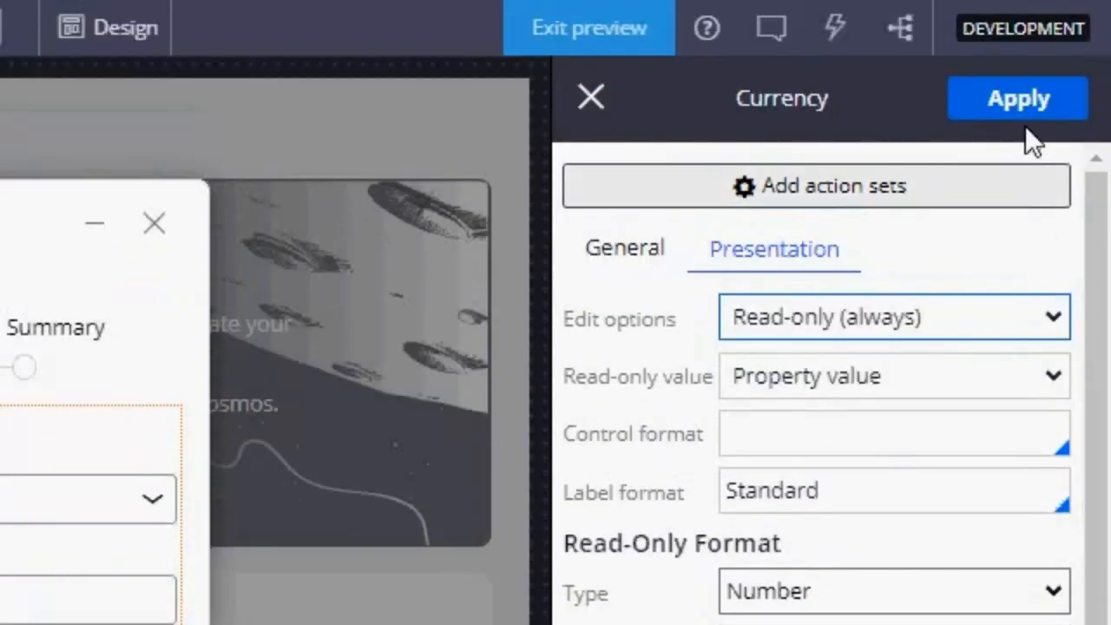
click(1029, 111)
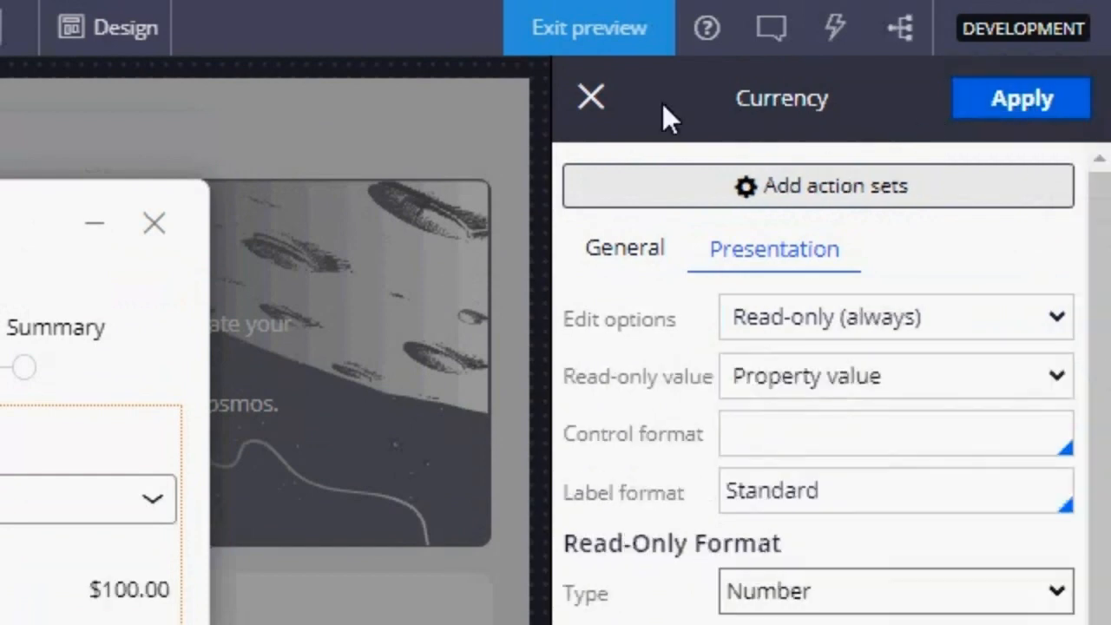
click(584, 96)
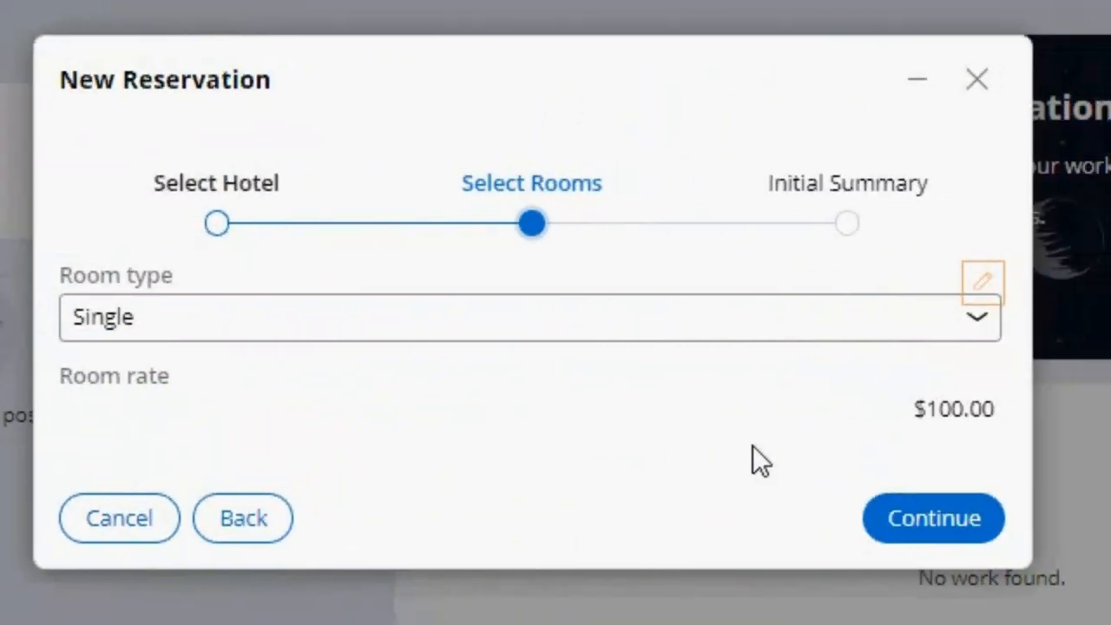
Step: Clear the room type to Select..., set it to Suite to test the read-only rate, and continue past Select Rooms
click(770, 324)
click(723, 361)
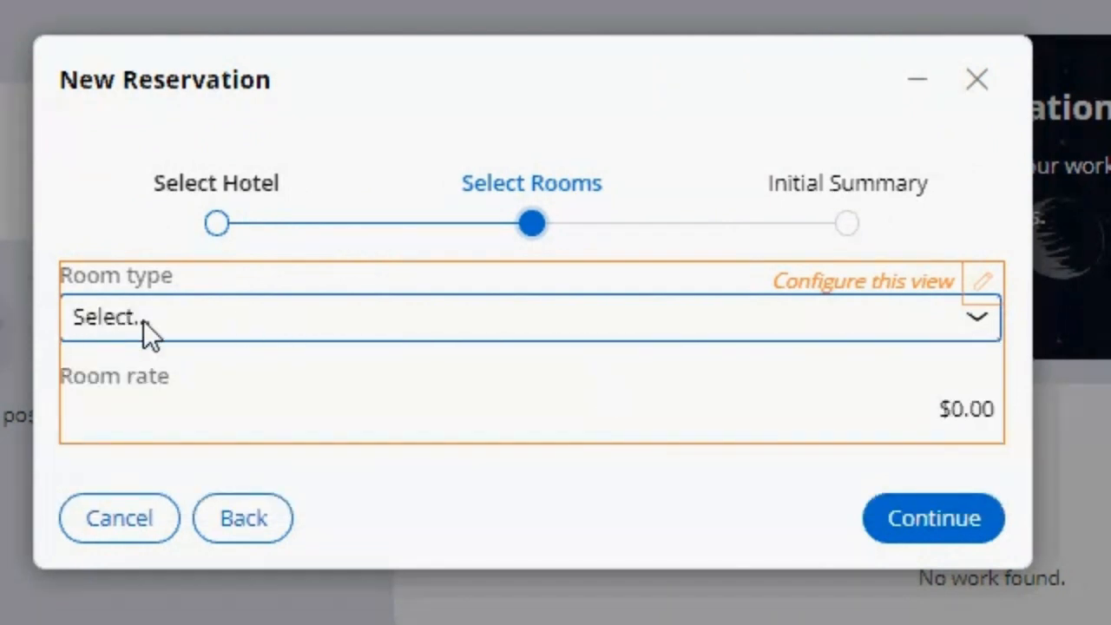
click(547, 326)
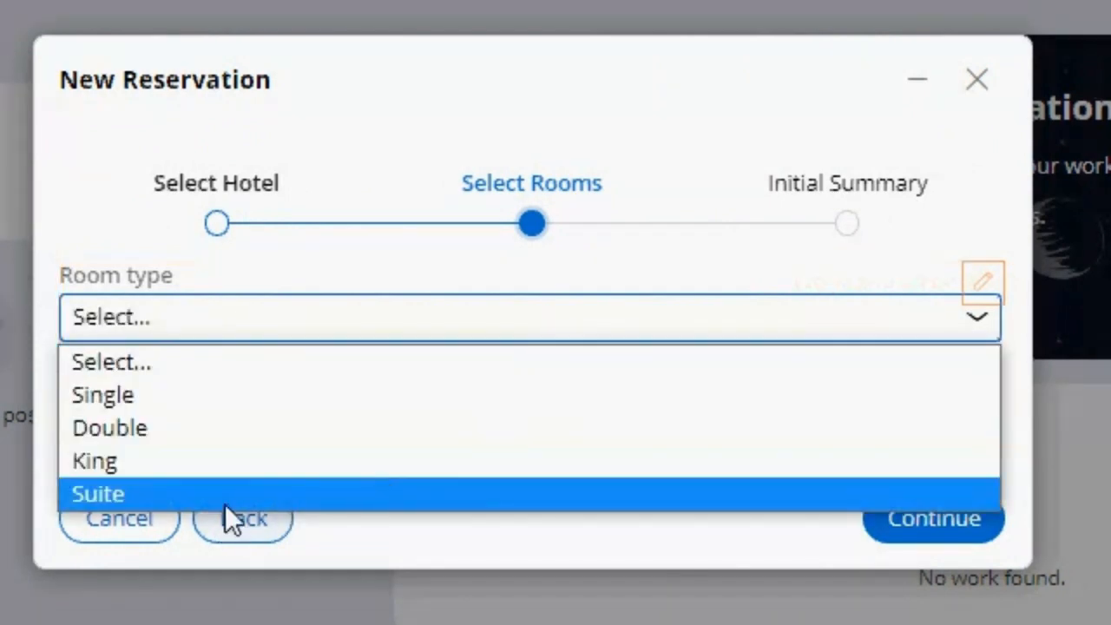
click(224, 499)
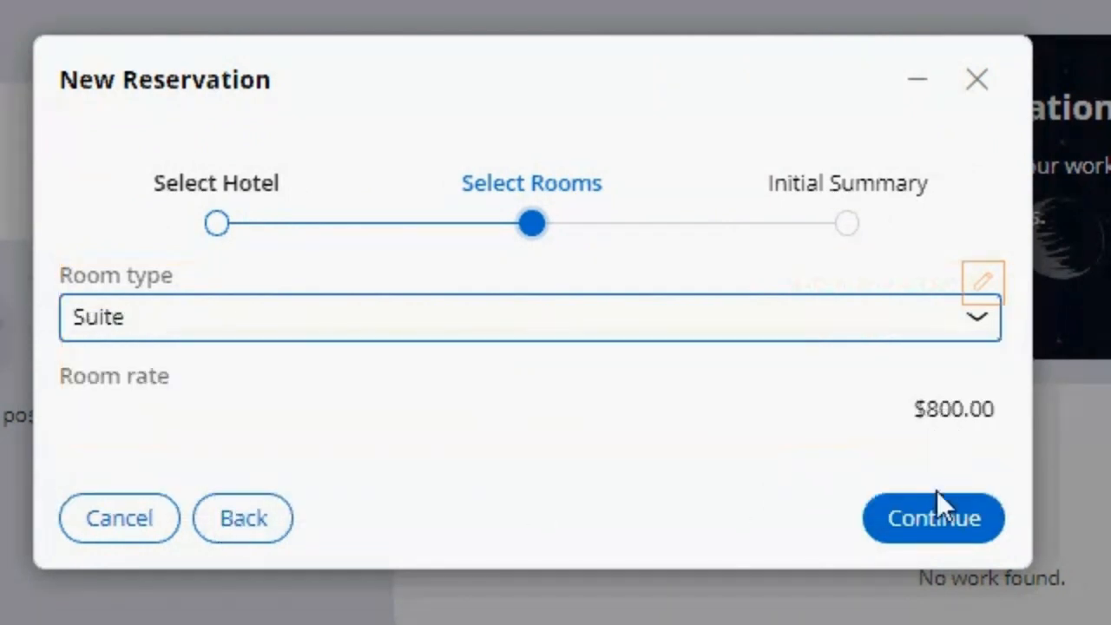
click(939, 512)
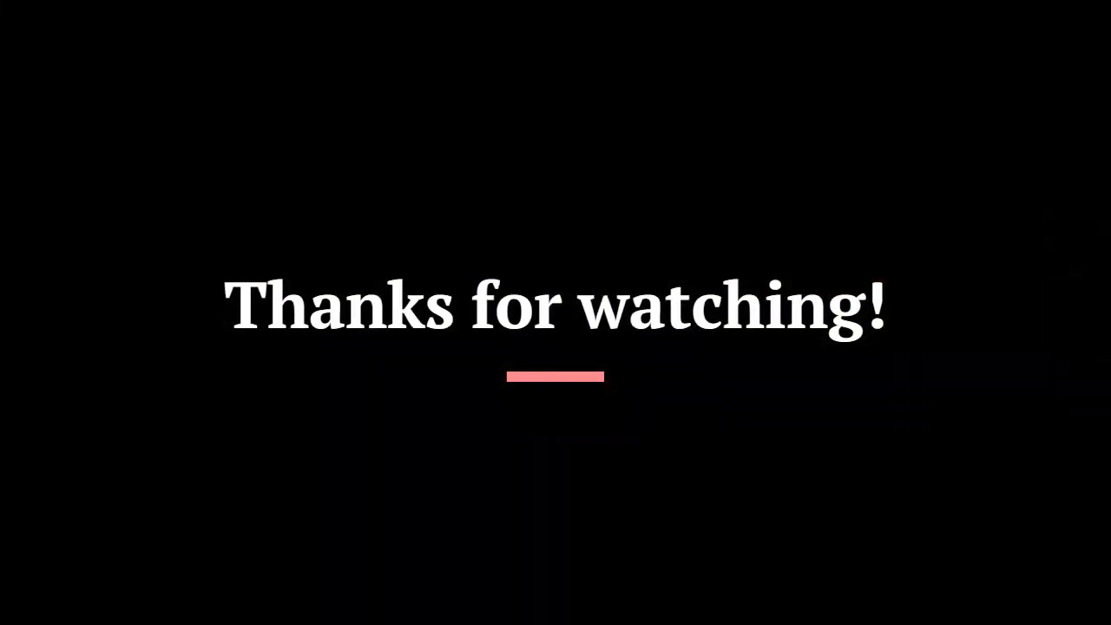